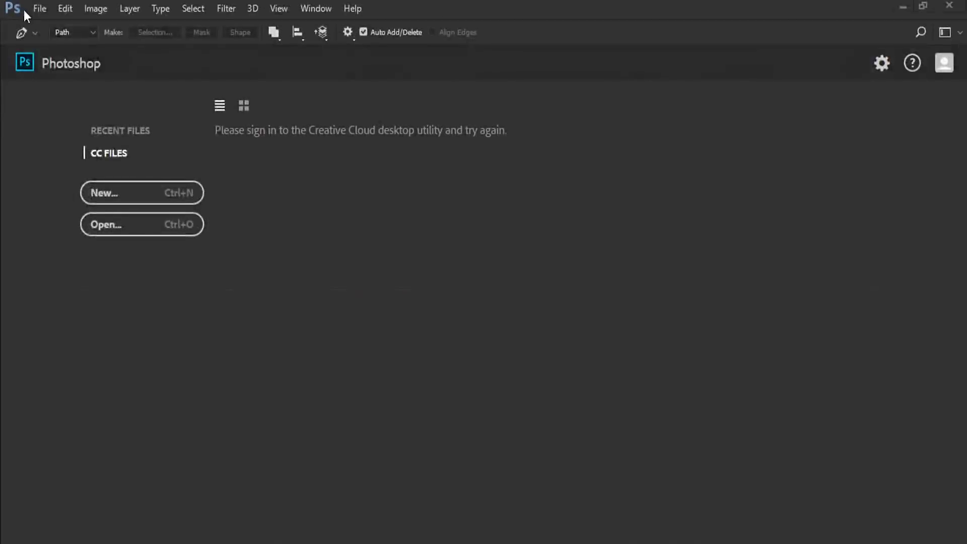
Step: Open the New Document dialog via File > New
{"action": "left_click", "coordinate": [40, 9]}
{"action": "left_click", "coordinate": [52, 25]}
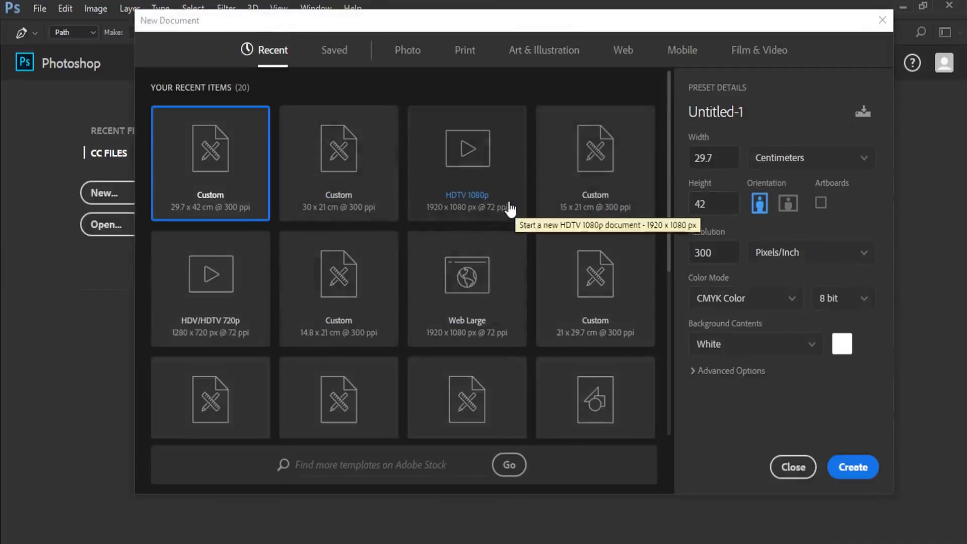
Step: Create a document from the A3 print preset, in centimetres, with CMYK Color mode
{"action": "left_click", "coordinate": [466, 51]}
{"action": "left_click", "coordinate": [499, 302]}
{"action": "left_click", "coordinate": [792, 170]}
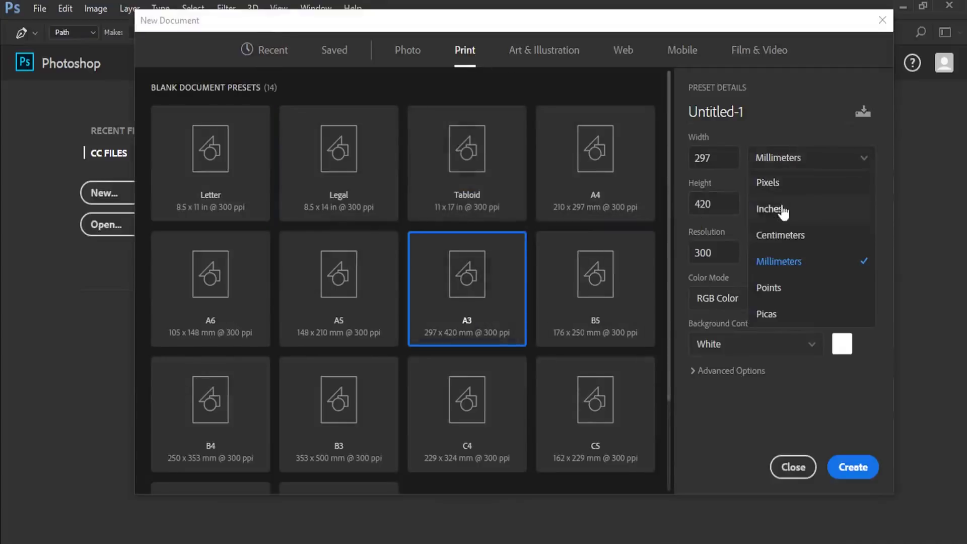
{"action": "left_click", "coordinate": [790, 231]}
{"action": "double_click", "coordinate": [697, 159]}
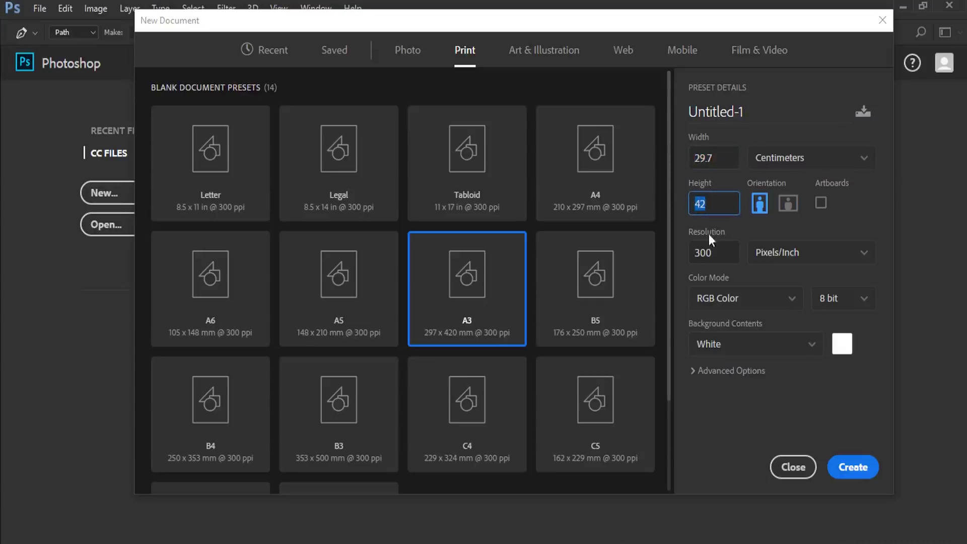
{"action": "left_click", "coordinate": [721, 300]}
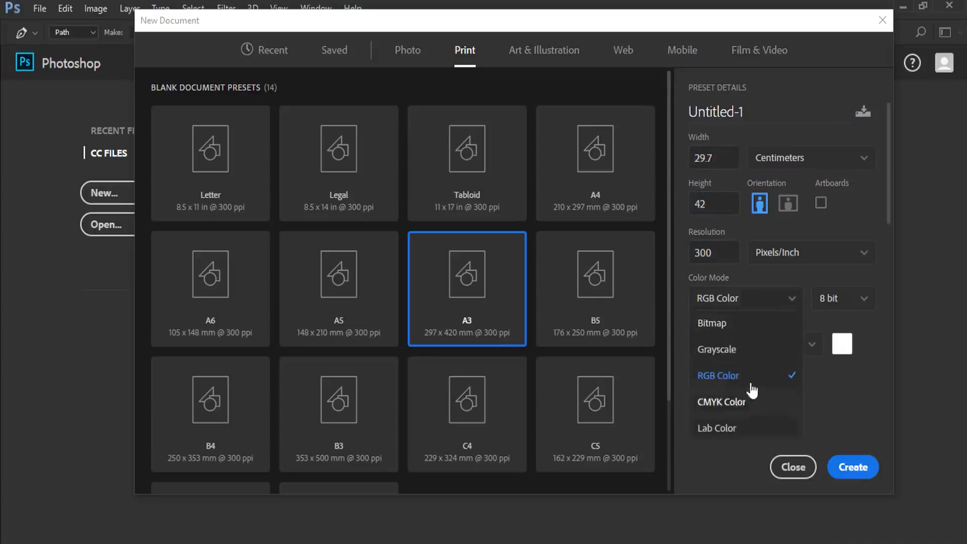
{"action": "left_click", "coordinate": [745, 402]}
{"action": "left_click", "coordinate": [855, 466]}
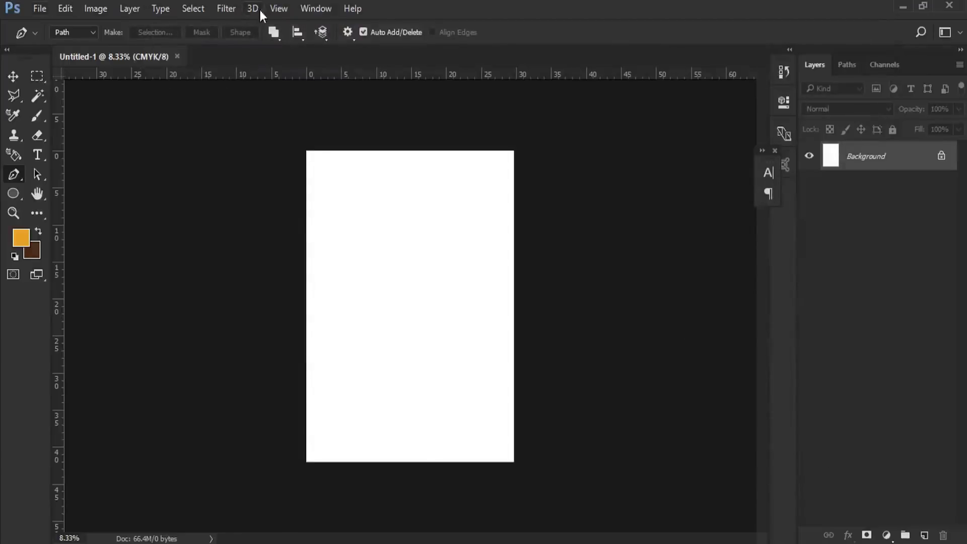
{"action": "left_click", "coordinate": [279, 8]}
Step: Fit the page on screen, then place the grunge texture, enlarge it and flip it horizontally
{"action": "left_click", "coordinate": [352, 144]}
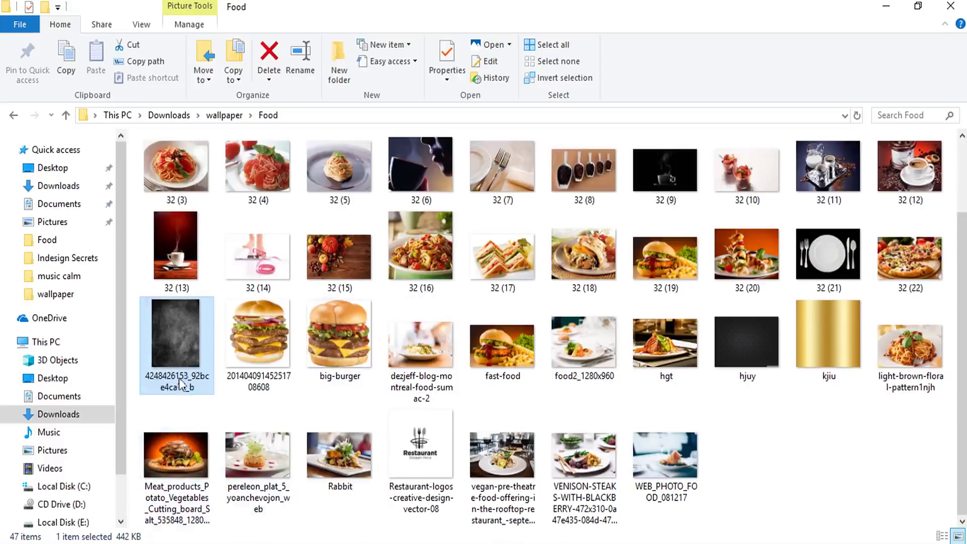
{"action": "left_click_drag", "start_coordinate": [333, 347], "coordinate": [381, 328]}
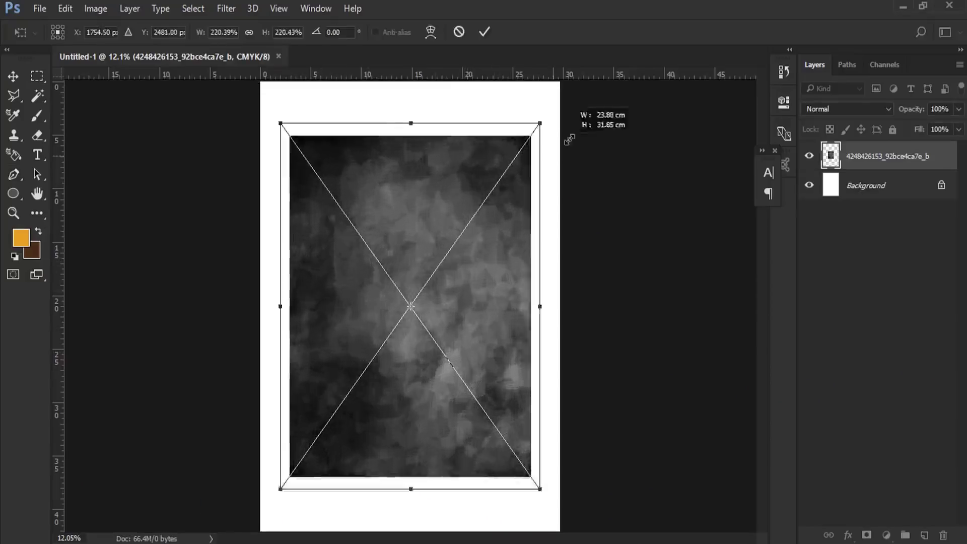
{"action": "left_click_drag", "start_coordinate": [466, 231], "coordinate": [598, 100]}
{"action": "right_click", "coordinate": [494, 193]}
{"action": "left_click", "coordinate": [526, 399]}
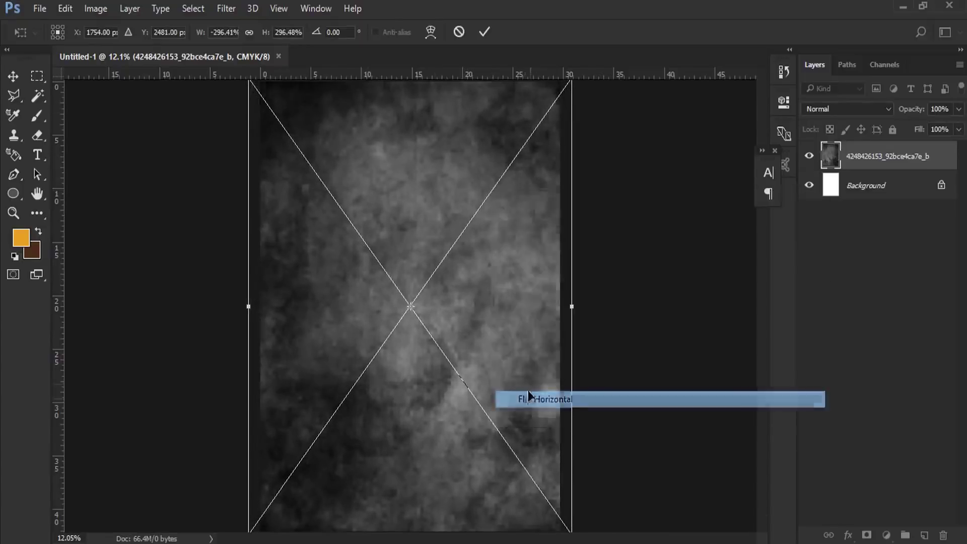
{"action": "key", "text": "Return"}
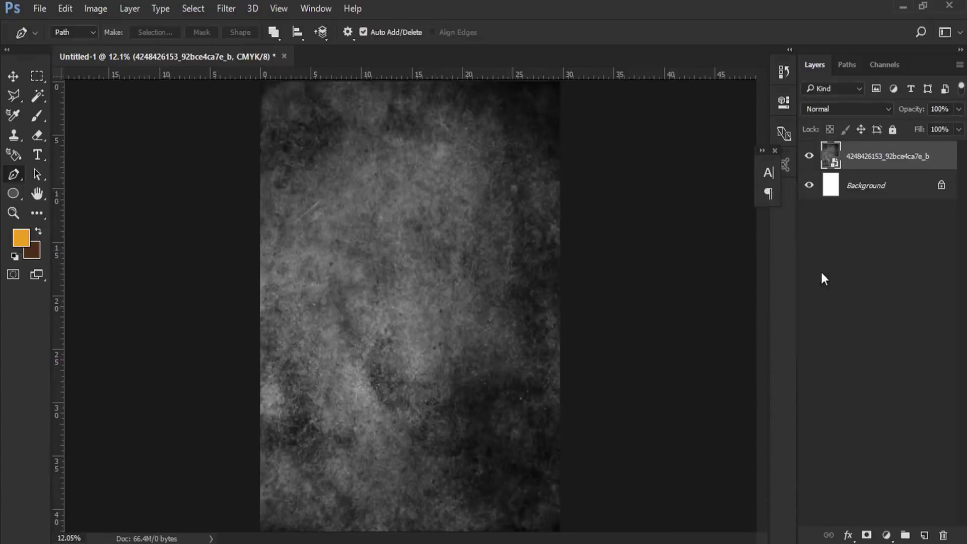
Step: Add a new layer and start a curved pen path from the top left down toward the lower right
{"action": "left_click", "coordinate": [923, 535]}
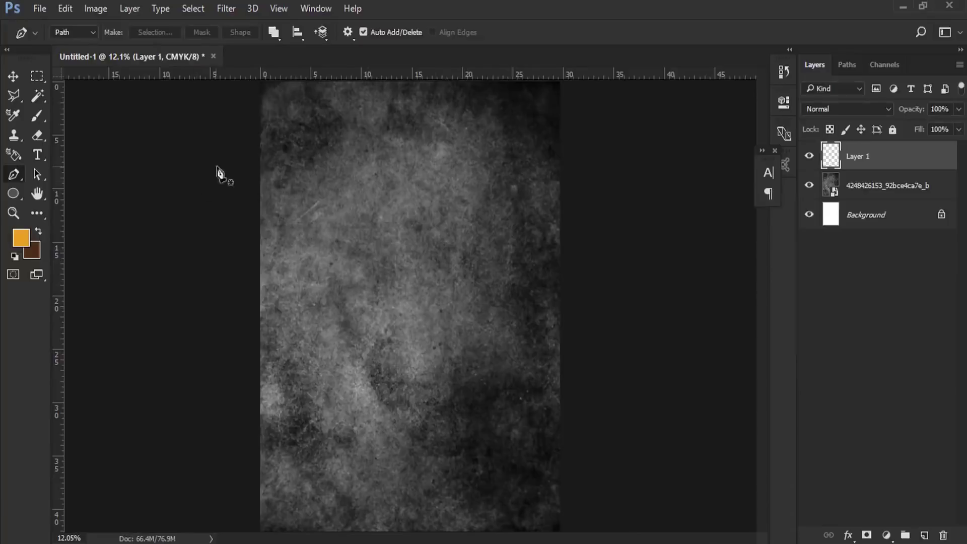
{"action": "left_click", "coordinate": [250, 133]}
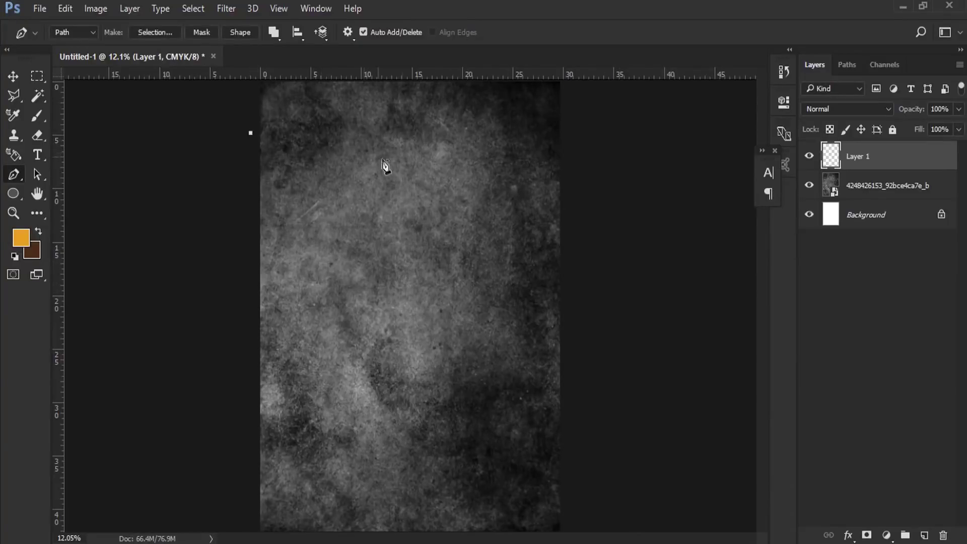
{"action": "mouse_move", "coordinate": [419, 181]}
{"action": "left_mouse_down"}
{"action": "mouse_move", "coordinate": [433, 242]}
{"action": "mouse_move", "coordinate": [427, 258]}
{"action": "left_mouse_up"}
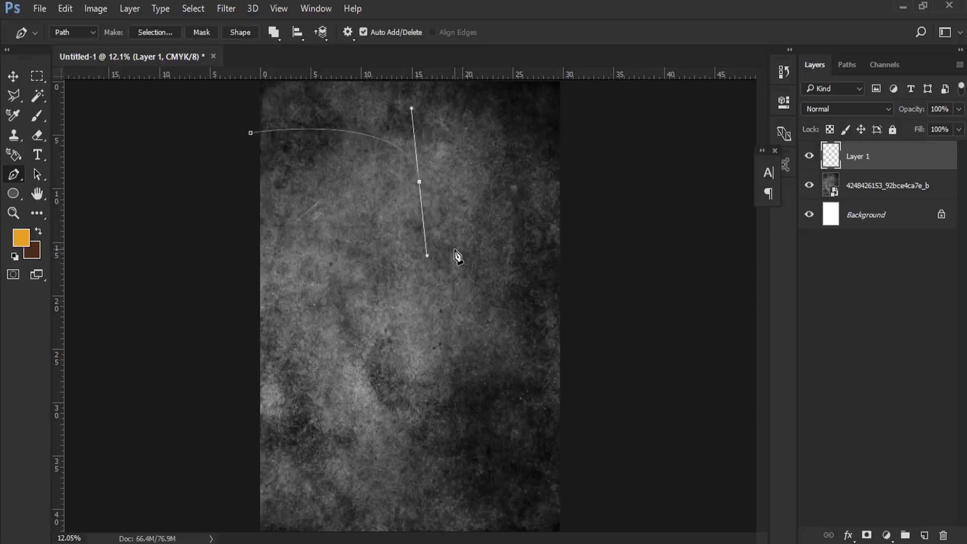
{"action": "left_click_drag", "start_coordinate": [451, 249], "coordinate": [467, 240]}
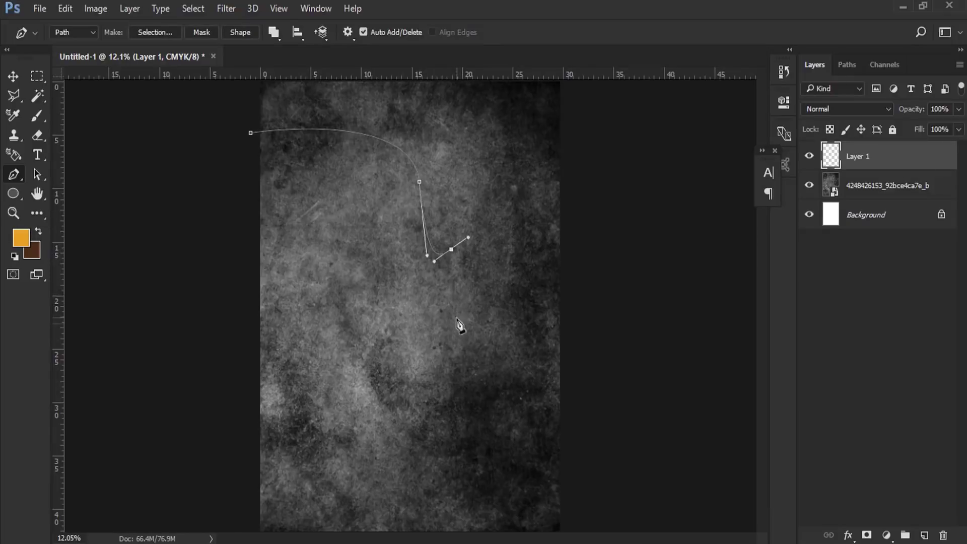
{"action": "mouse_move", "coordinate": [467, 351]}
{"action": "left_mouse_down"}
{"action": "mouse_move", "coordinate": [439, 433]}
{"action": "mouse_move", "coordinate": [440, 475]}
{"action": "left_mouse_up"}
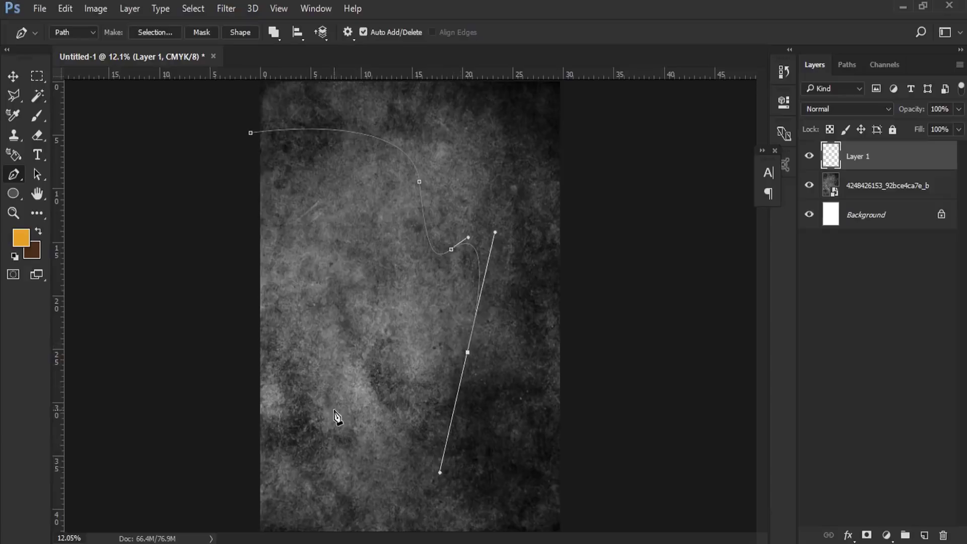
Step: Sweep the path back past the page's left edge and begin the ribbon's return edge near the bottom
{"action": "left_click_drag", "start_coordinate": [440, 476], "coordinate": [447, 438]}
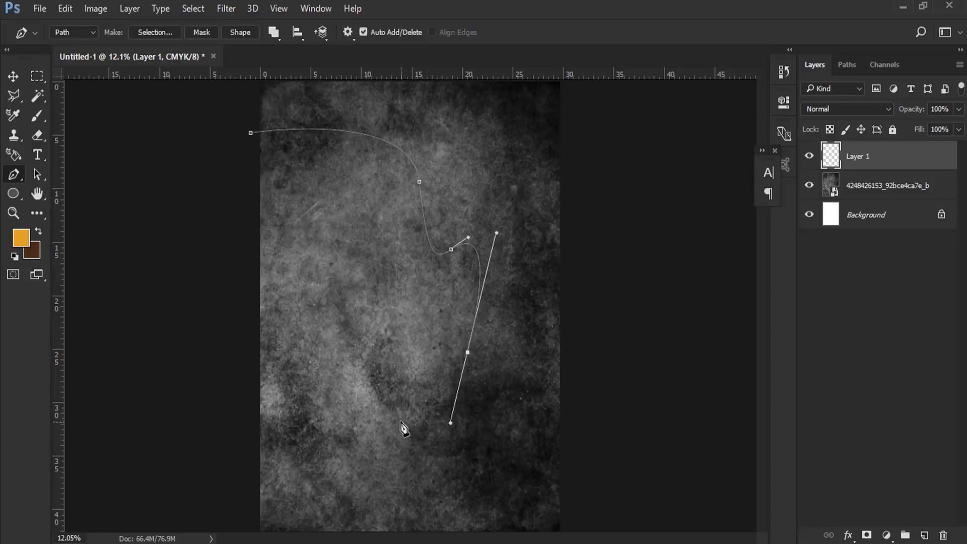
{"action": "left_click_drag", "start_coordinate": [366, 413], "coordinate": [318, 377]}
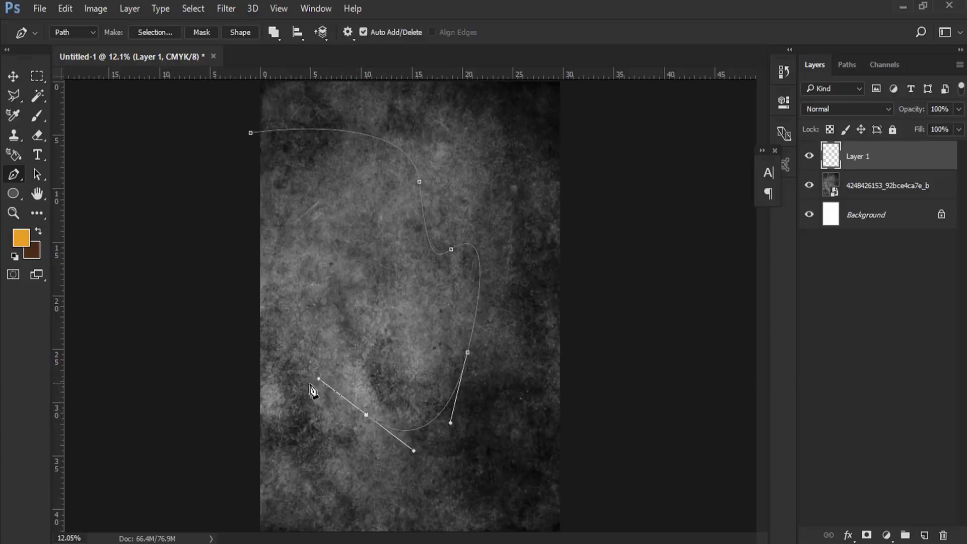
{"action": "left_click", "coordinate": [249, 435]}
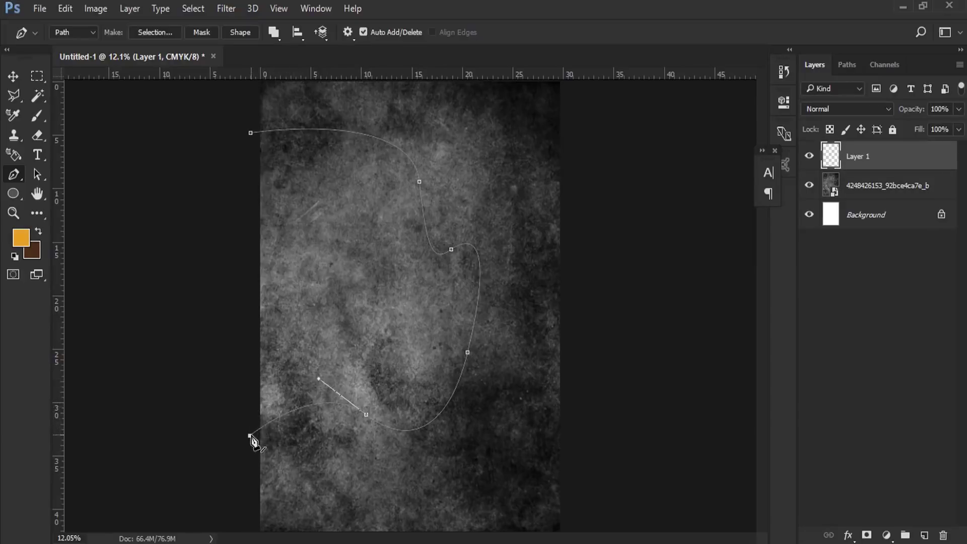
{"action": "left_click_drag", "start_coordinate": [394, 407], "coordinate": [497, 463]}
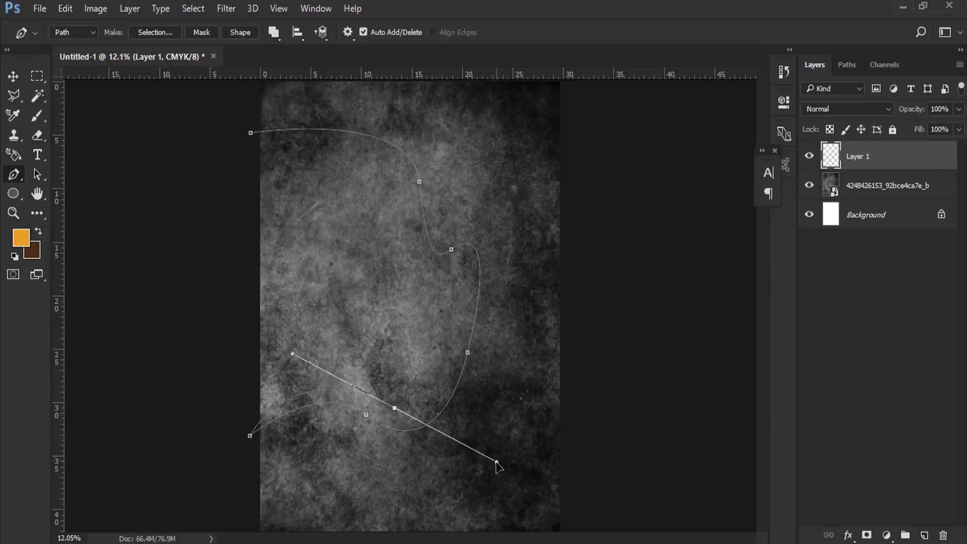
{"action": "mouse_move", "coordinate": [497, 463]}
{"action": "left_mouse_down"}
{"action": "mouse_move", "coordinate": [543, 484]}
{"action": "mouse_move", "coordinate": [556, 468]}
{"action": "mouse_move", "coordinate": [536, 461]}
{"action": "mouse_move", "coordinate": [557, 471]}
{"action": "mouse_move", "coordinate": [451, 435]}
{"action": "left_mouse_up"}
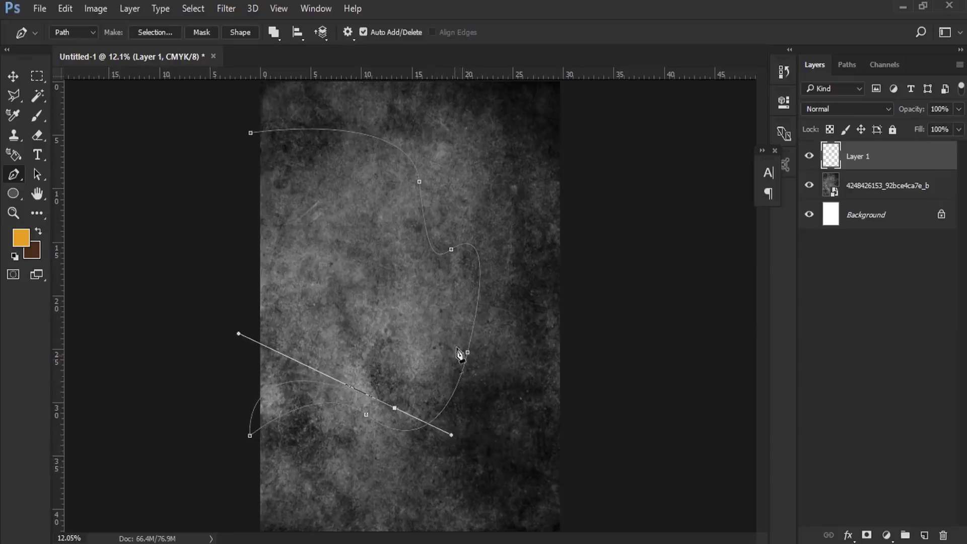
Step: Add curved anchor points up the ribbon's return edge toward the top
{"action": "left_click", "coordinate": [460, 336]}
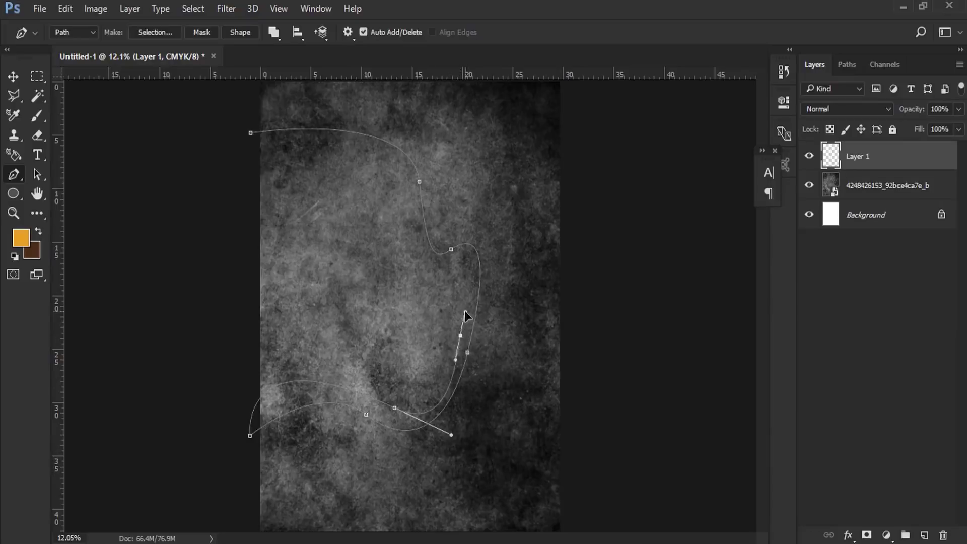
{"action": "left_click_drag", "start_coordinate": [453, 436], "coordinate": [435, 429]}
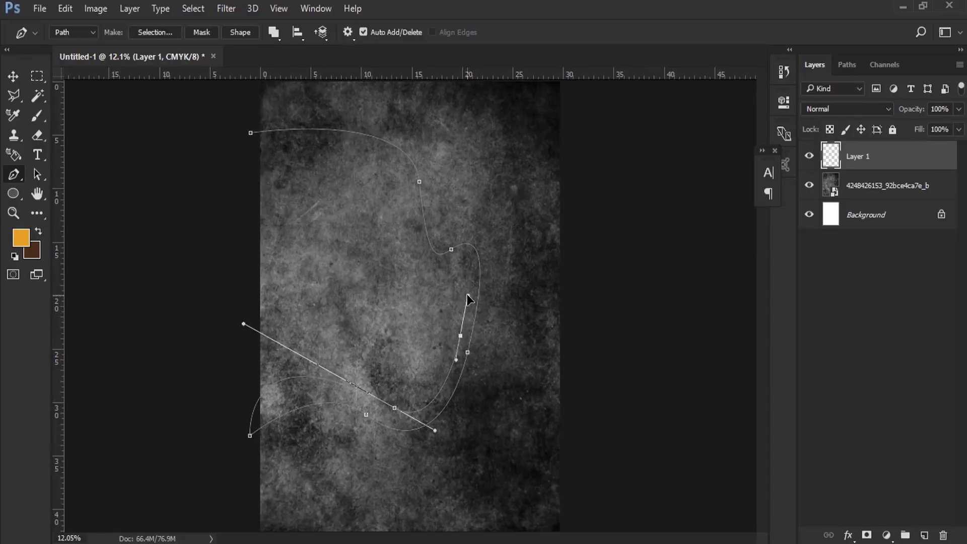
{"action": "left_click_drag", "start_coordinate": [452, 267], "coordinate": [433, 285]}
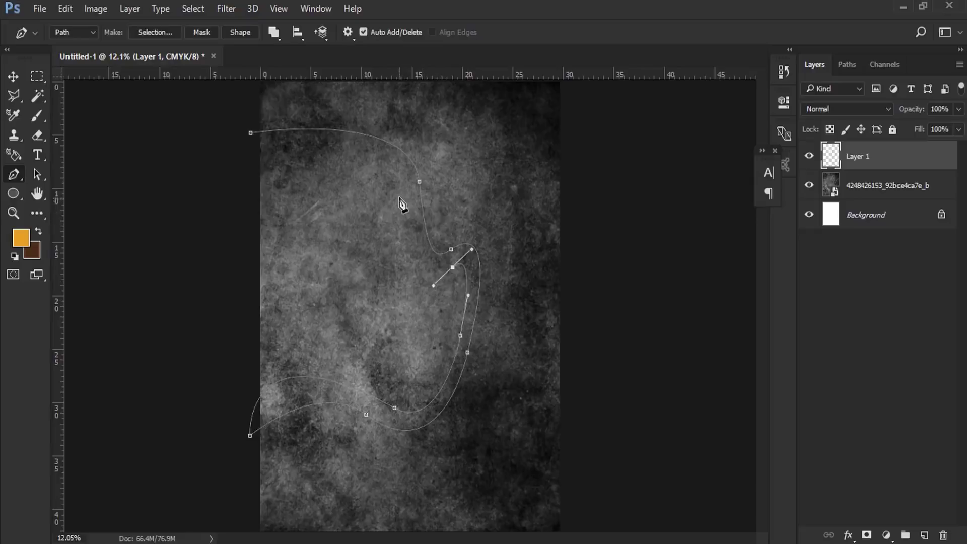
{"action": "left_click_drag", "start_coordinate": [396, 193], "coordinate": [390, 143]}
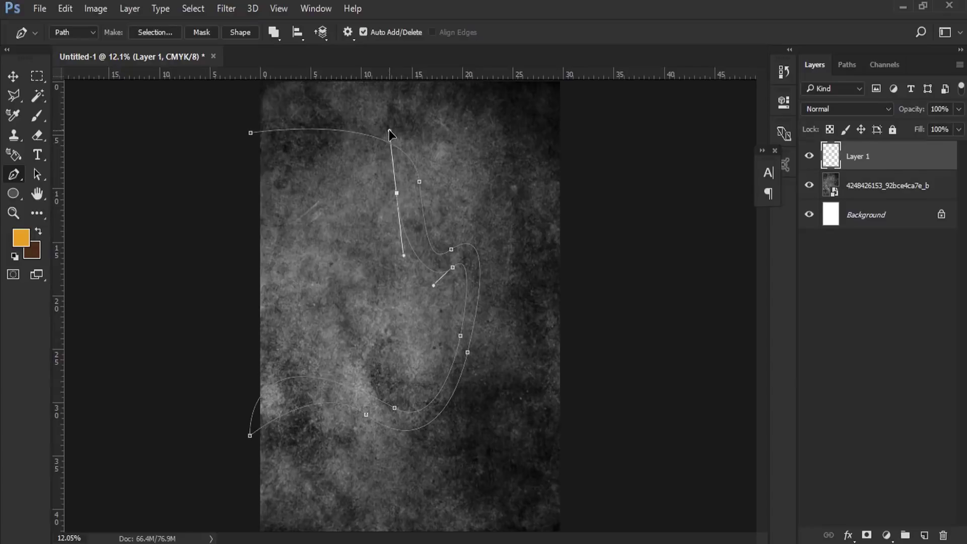
{"action": "left_click_drag", "start_coordinate": [396, 193], "coordinate": [401, 193]}
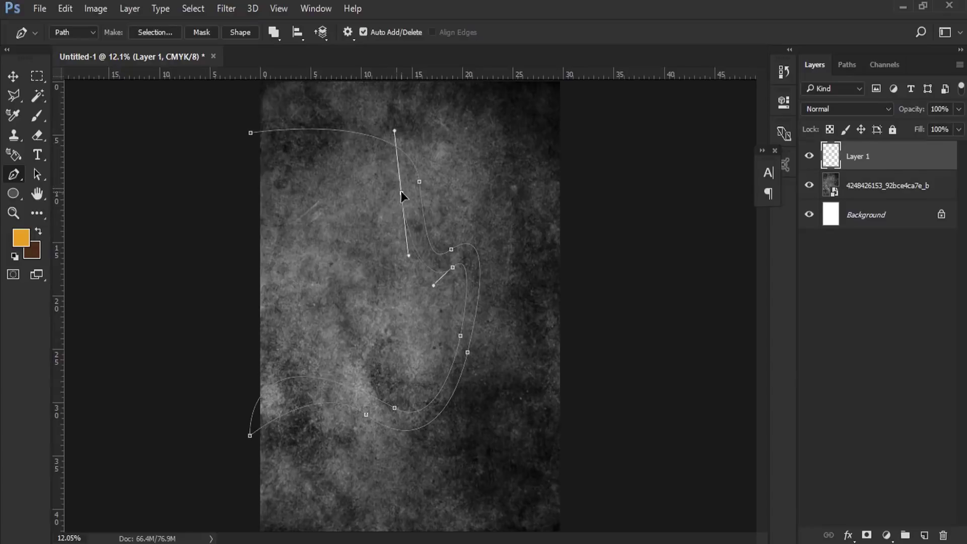
Step: Refine the inner-edge curves, close the outline at its start and make it a filled shape
{"action": "left_click_drag", "start_coordinate": [409, 255], "coordinate": [412, 267]}
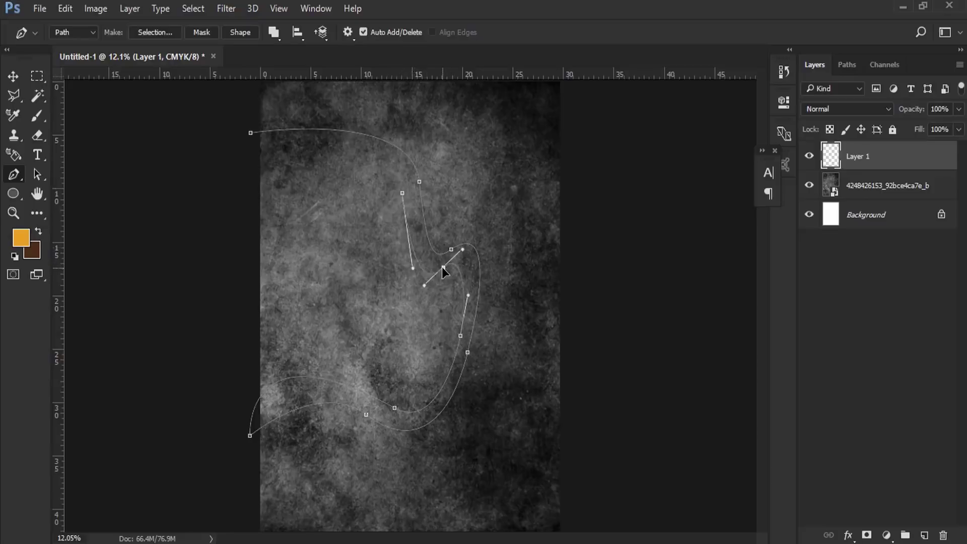
{"action": "left_click_drag", "start_coordinate": [413, 269], "coordinate": [411, 263]}
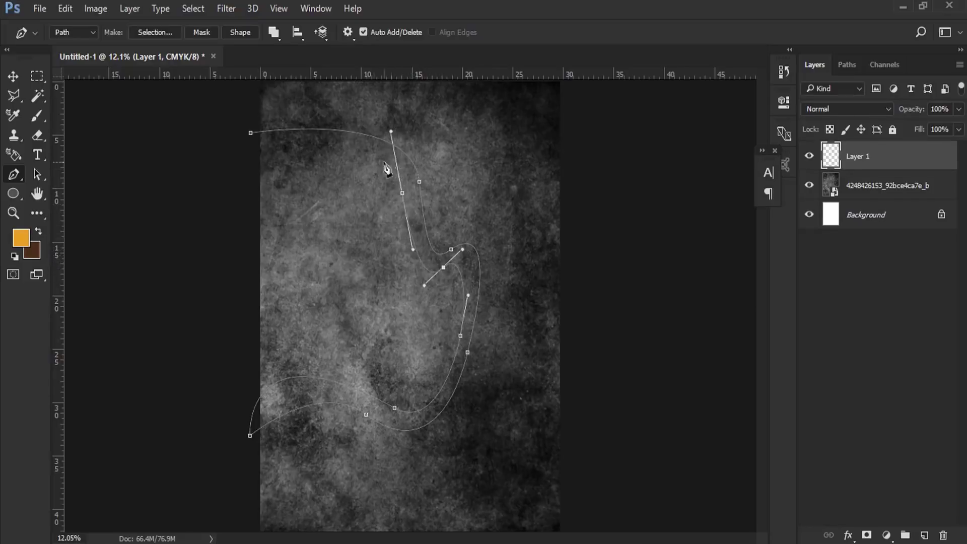
{"action": "left_click_drag", "start_coordinate": [243, 173], "coordinate": [226, 193]}
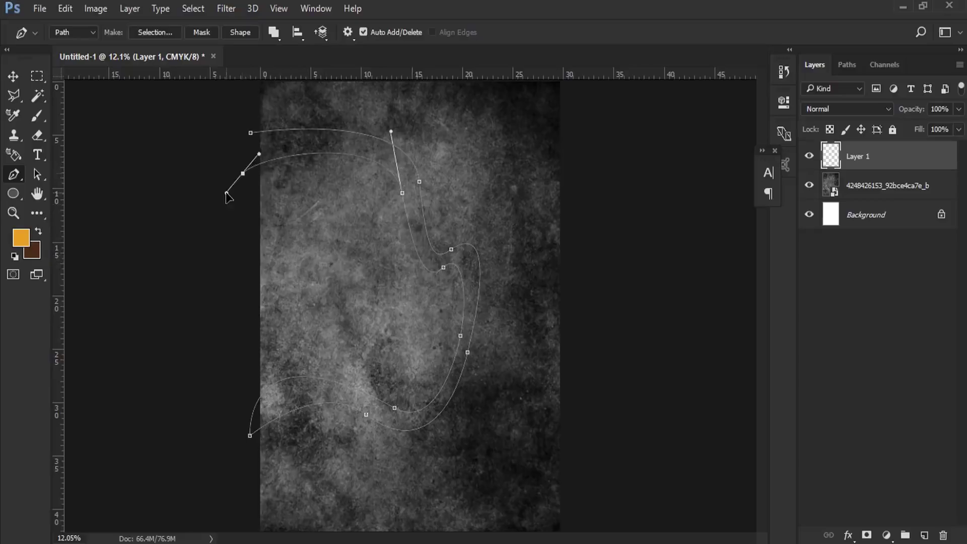
{"action": "left_click", "coordinate": [250, 133]}
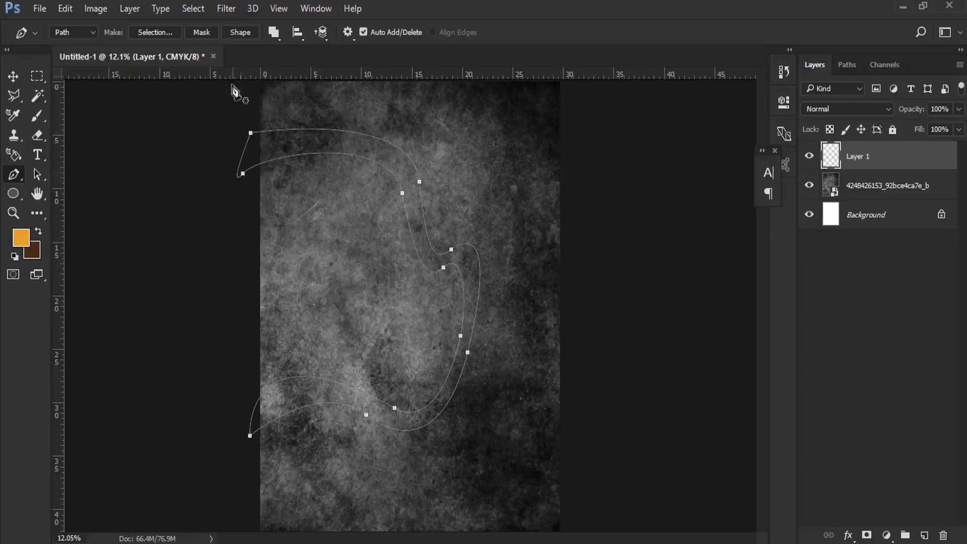
{"action": "left_click", "coordinate": [240, 33]}
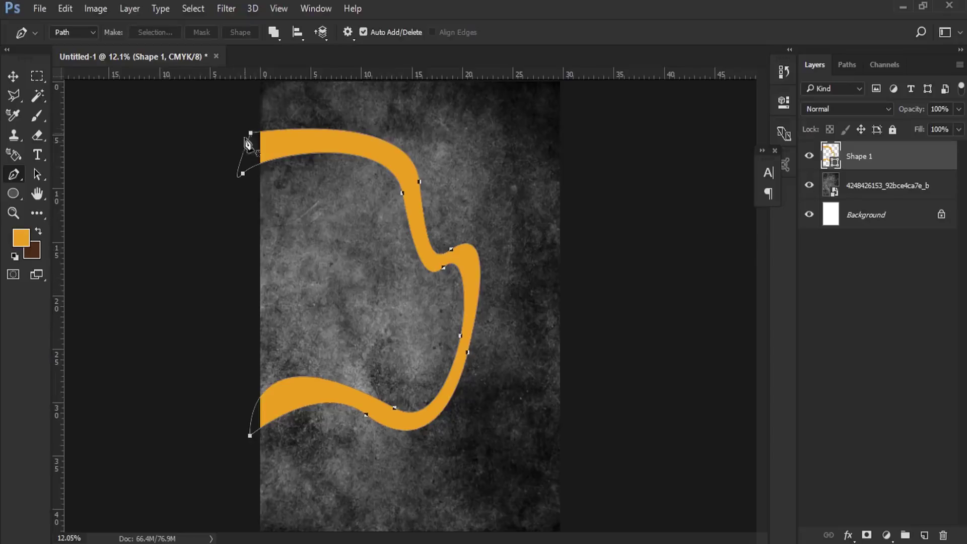
Step: Open kjiu.jpg from the Food folder and sample a dark gold from it as foreground colour
{"action": "left_click", "coordinate": [519, 527]}
{"action": "left_click_drag", "start_coordinate": [829, 342], "coordinate": [247, 536]}
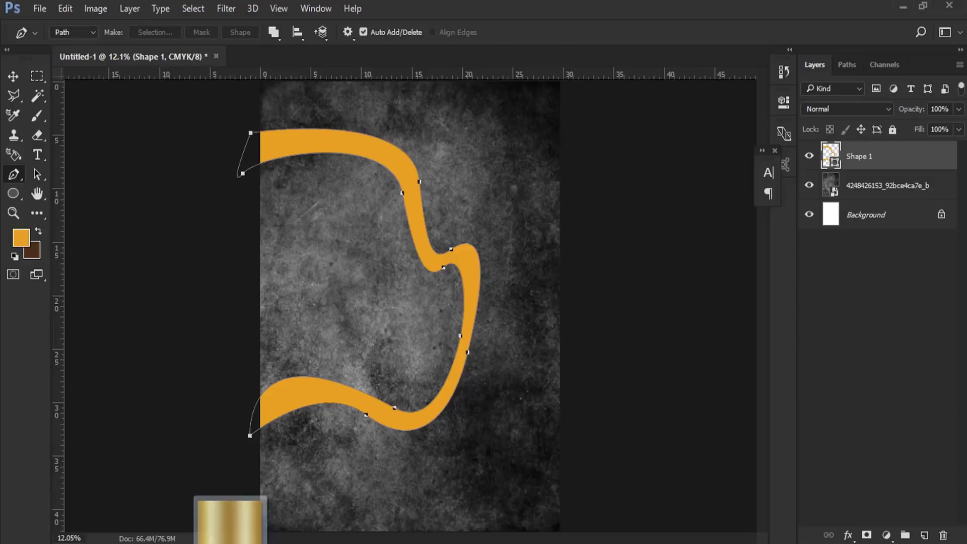
{"action": "left_click_drag", "start_coordinate": [247, 536], "coordinate": [190, 73]}
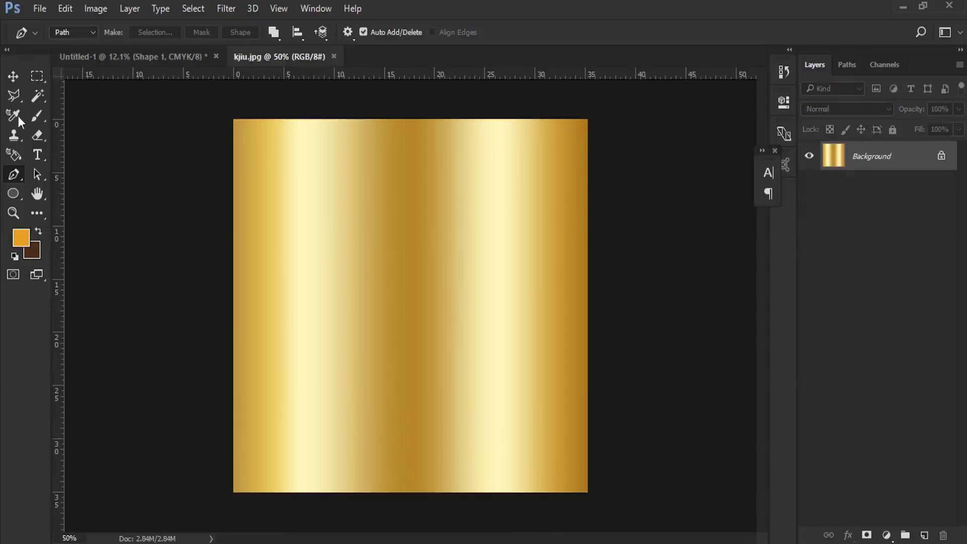
{"action": "left_click", "coordinate": [21, 237]}
{"action": "left_click", "coordinate": [408, 208]}
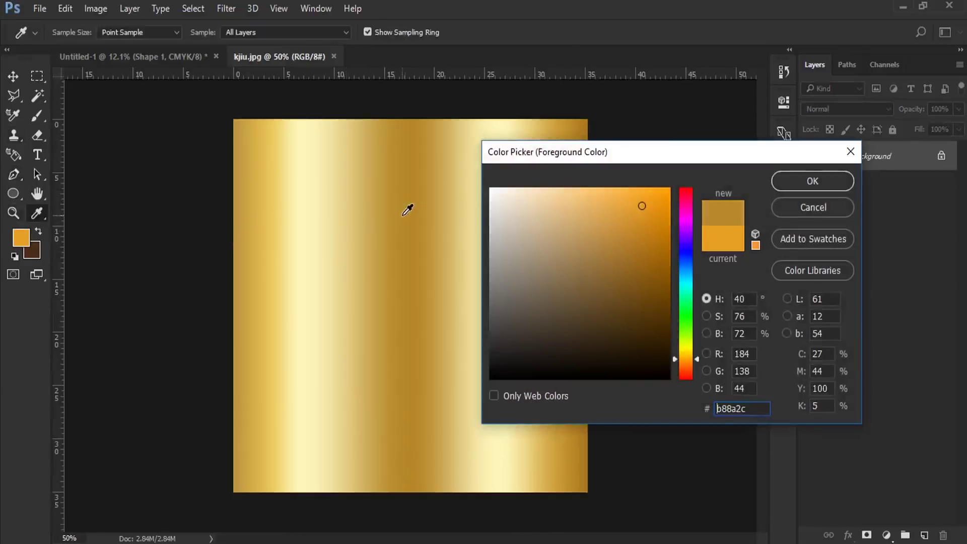
{"action": "left_click", "coordinate": [780, 181]}
{"action": "key", "text": "p"}
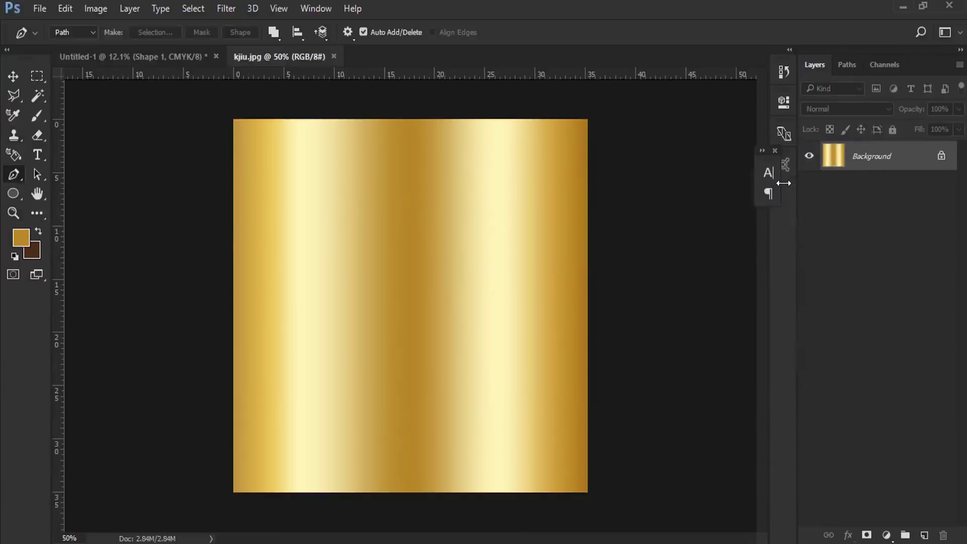
Step: Sample a light cream from the gold image as background colour and return to the flyer
{"action": "left_click", "coordinate": [38, 254]}
{"action": "left_click", "coordinate": [306, 189]}
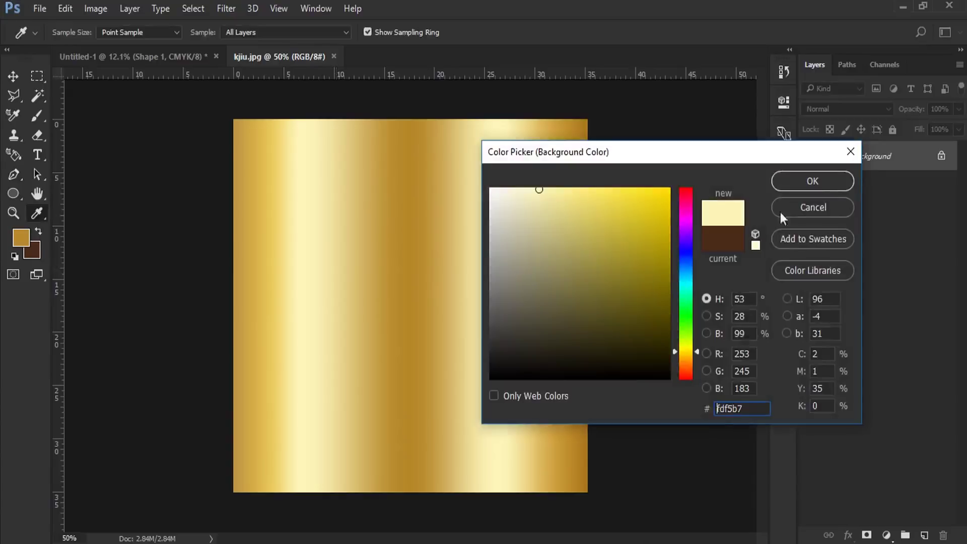
{"action": "left_click", "coordinate": [815, 188]}
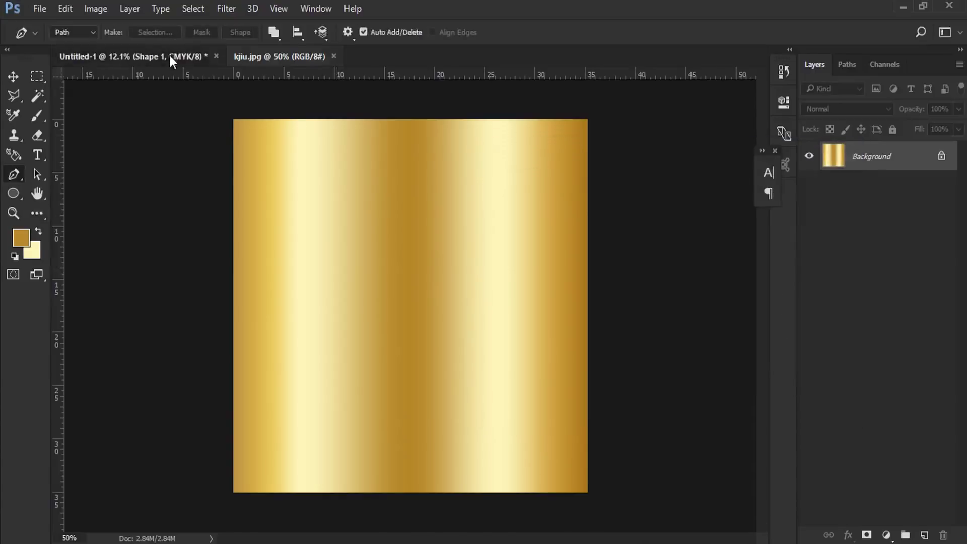
{"action": "left_click", "coordinate": [171, 56]}
{"action": "right_click", "coordinate": [883, 165]}
Step: Give the ribbon a Foreground to Background gradient overlay in Blending Options
{"action": "left_click", "coordinate": [640, 91]}
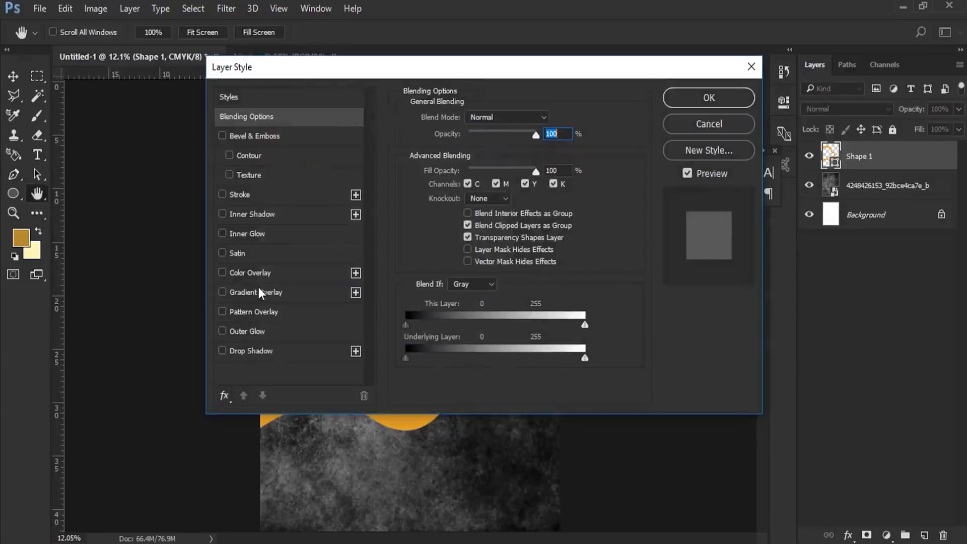
{"action": "left_click", "coordinate": [259, 291]}
{"action": "mouse_move", "coordinate": [289, 71]}
{"action": "left_mouse_down"}
{"action": "mouse_move", "coordinate": [565, 46]}
{"action": "mouse_move", "coordinate": [481, 67]}
{"action": "left_mouse_up"}
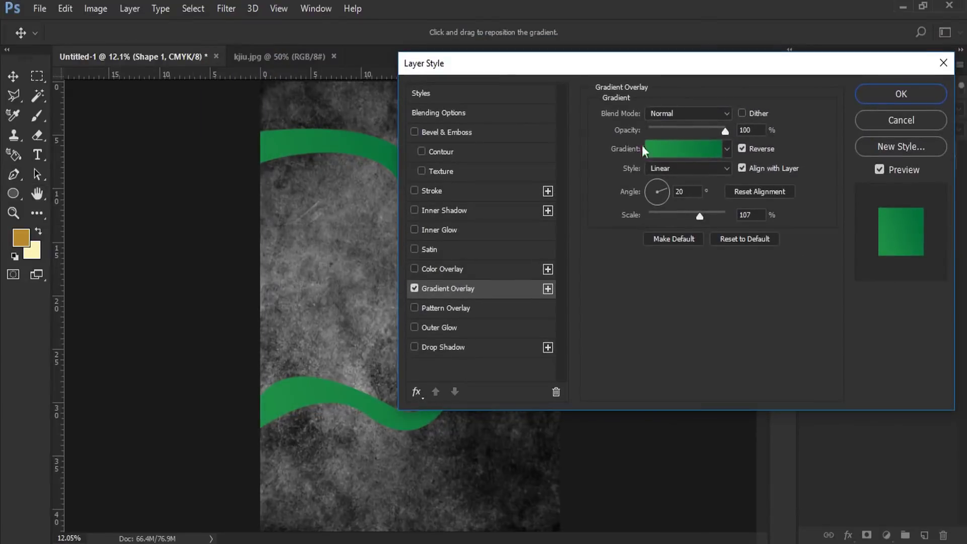
{"action": "left_click", "coordinate": [726, 149]}
{"action": "left_click", "coordinate": [628, 180]}
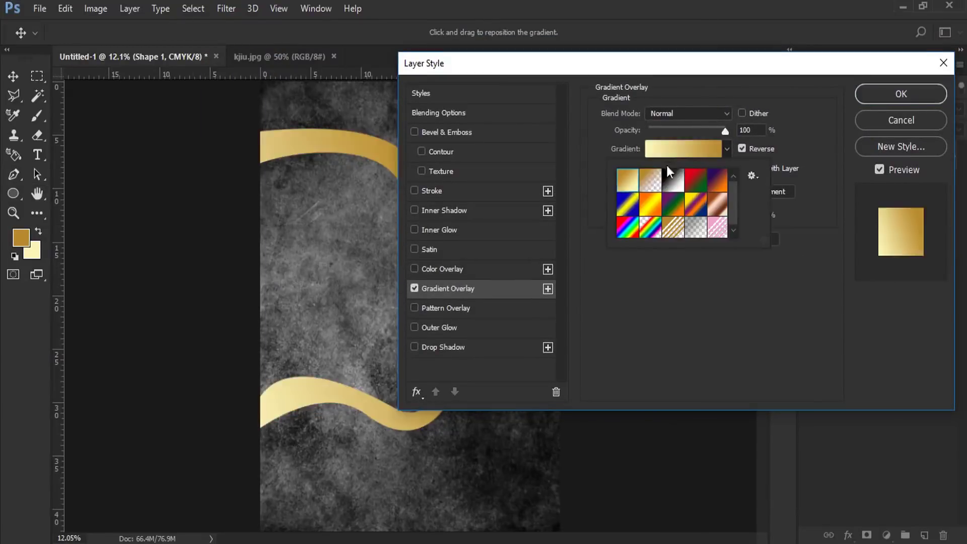
{"action": "left_click", "coordinate": [590, 123]}
{"action": "mouse_move", "coordinate": [527, 65]}
{"action": "left_mouse_down"}
{"action": "mouse_move", "coordinate": [590, 67]}
{"action": "mouse_move", "coordinate": [528, 59]}
{"action": "left_mouse_up"}
Step: Edit the gradient into alternating gold and cream stops, with a second gold stop at 70%
{"action": "left_click", "coordinate": [698, 145]}
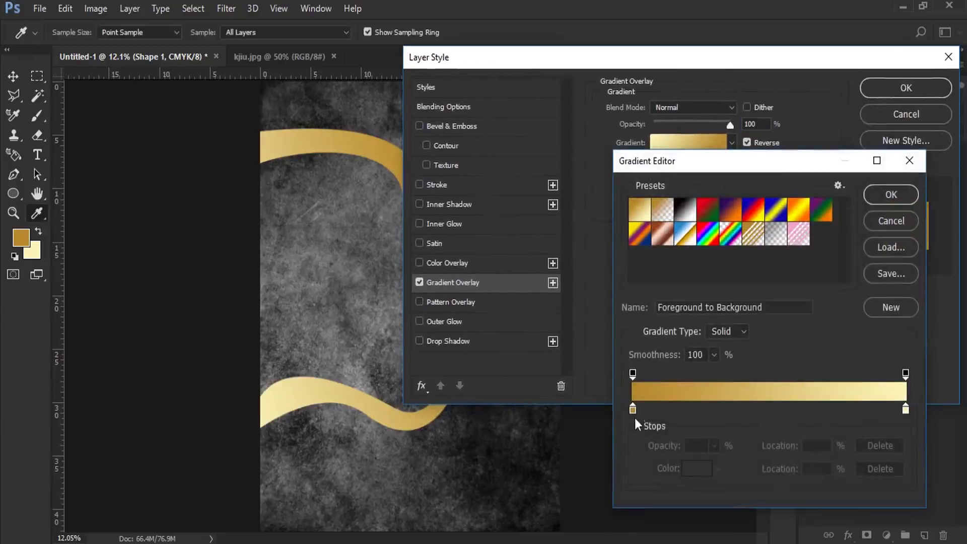
{"action": "left_click_drag", "start_coordinate": [900, 412], "coordinate": [746, 409]}
{"action": "left_click_drag", "start_coordinate": [633, 410], "coordinate": [824, 409]}
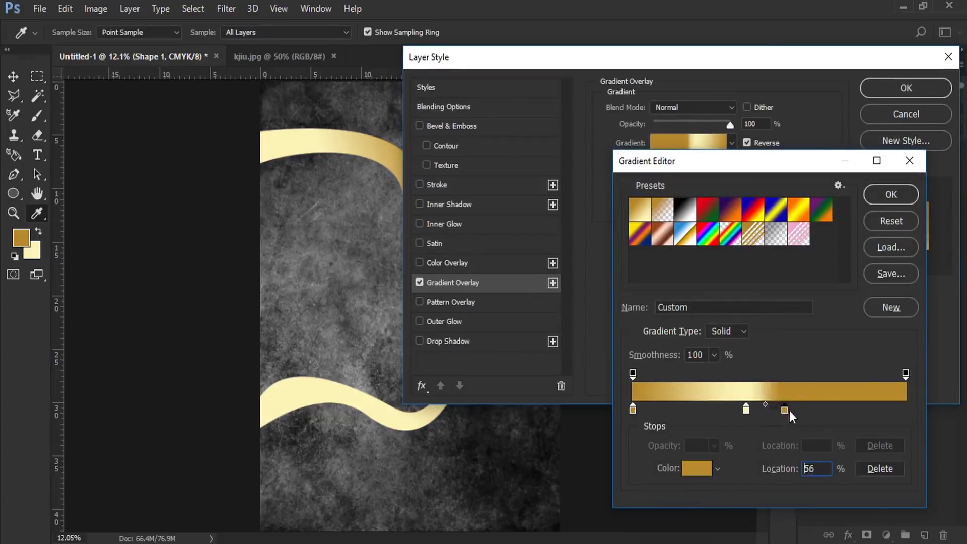
{"action": "left_click_drag", "start_coordinate": [746, 409], "coordinate": [906, 409]}
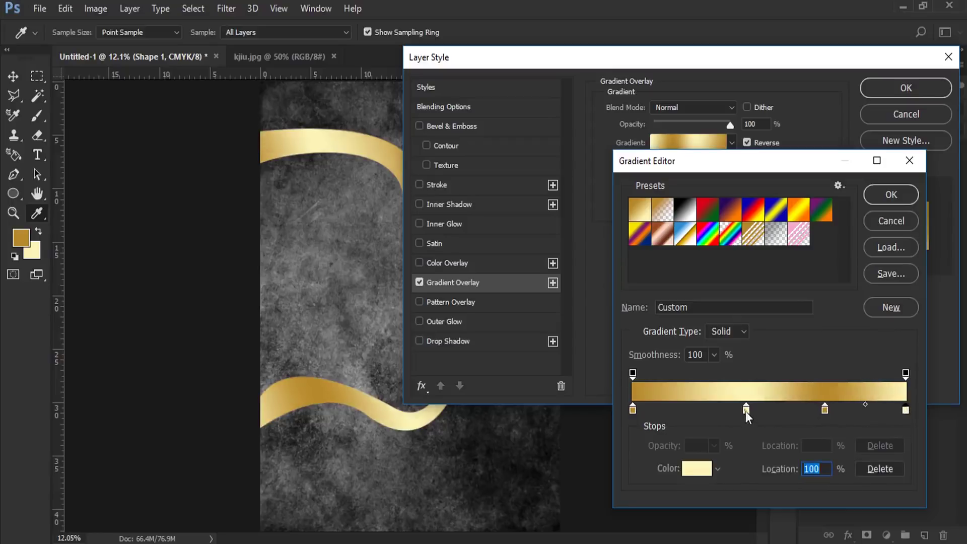
{"action": "left_click_drag", "start_coordinate": [745, 411], "coordinate": [720, 409]}
{"action": "left_click", "coordinate": [823, 410]}
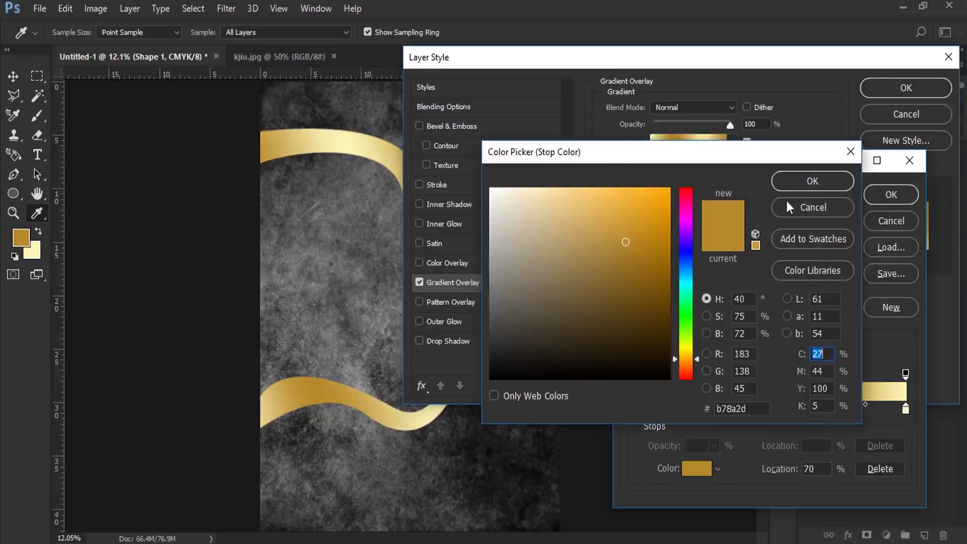
{"action": "left_click", "coordinate": [787, 204]}
{"action": "left_click", "coordinate": [888, 195]}
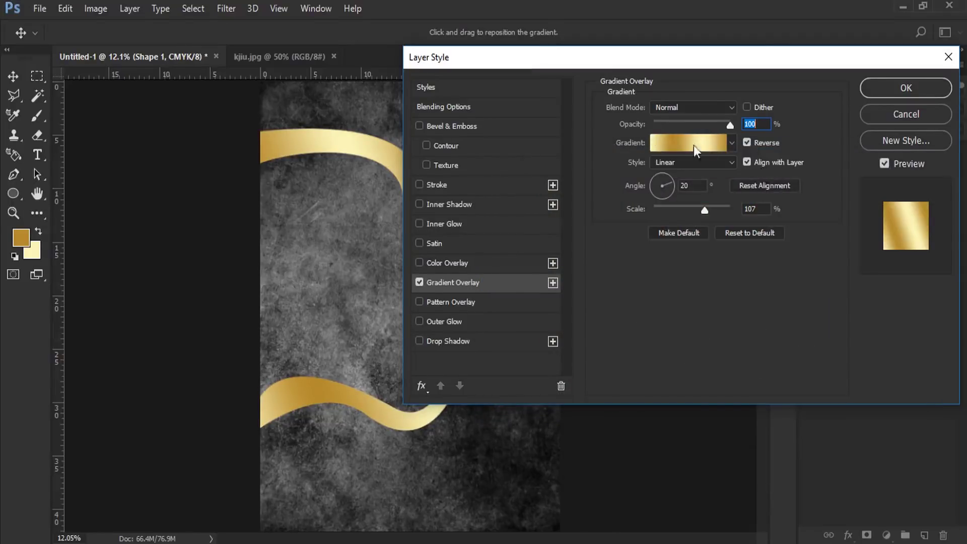
Step: Darken the leftmost and 70% gold stops of the ribbon gradient
{"action": "left_click_drag", "start_coordinate": [531, 63], "coordinate": [601, 80]}
{"action": "left_click", "coordinate": [750, 159]}
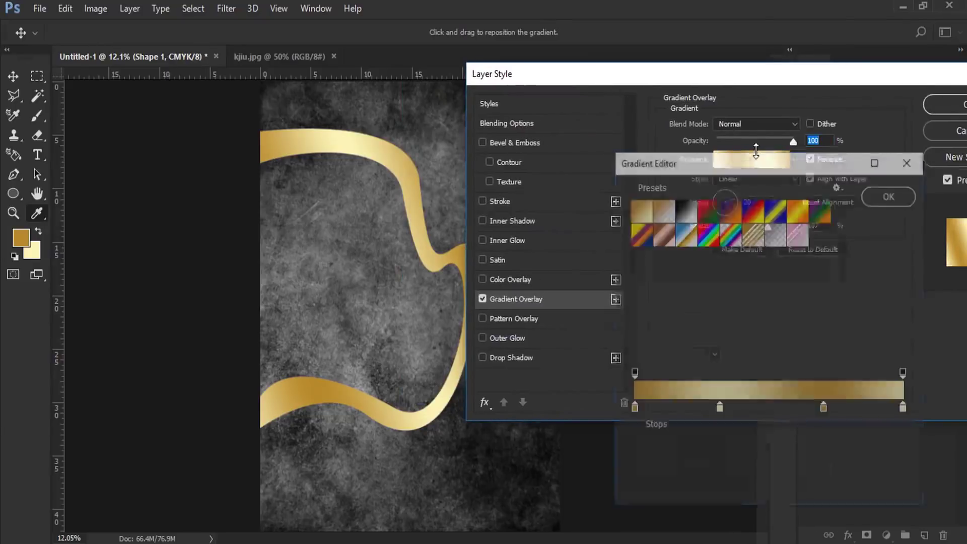
{"action": "double_click", "coordinate": [633, 411]}
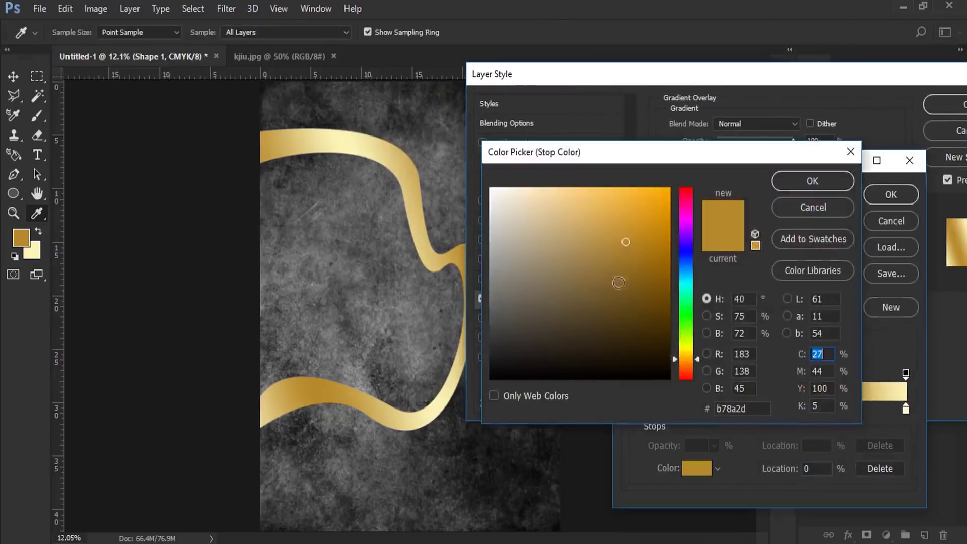
{"action": "left_click_drag", "start_coordinate": [630, 253], "coordinate": [633, 258]}
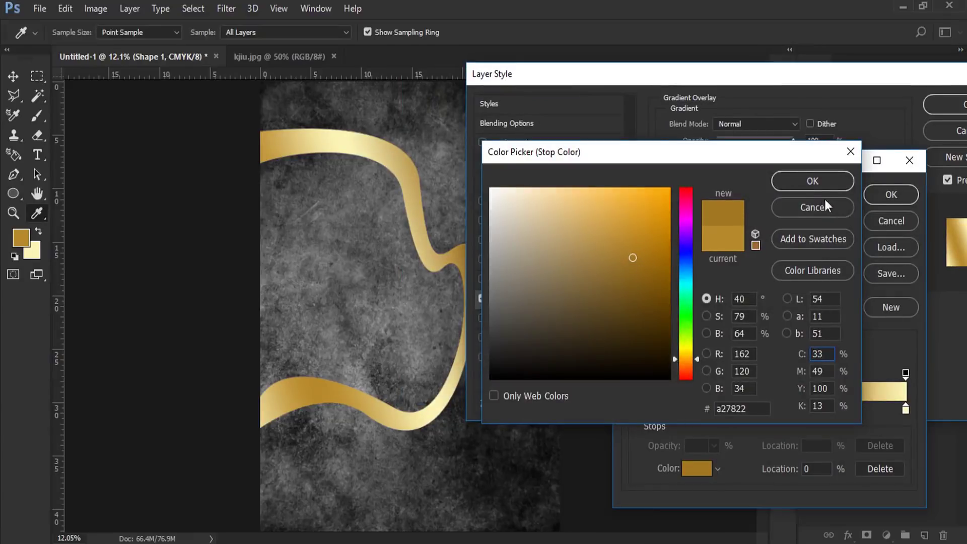
{"action": "left_click", "coordinate": [812, 183]}
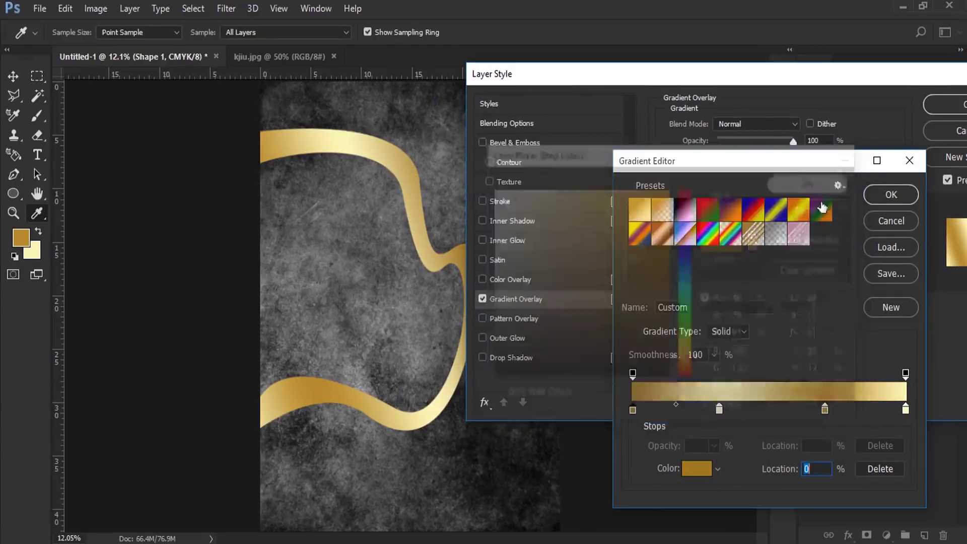
{"action": "double_click", "coordinate": [824, 408]}
{"action": "left_click", "coordinate": [636, 248]}
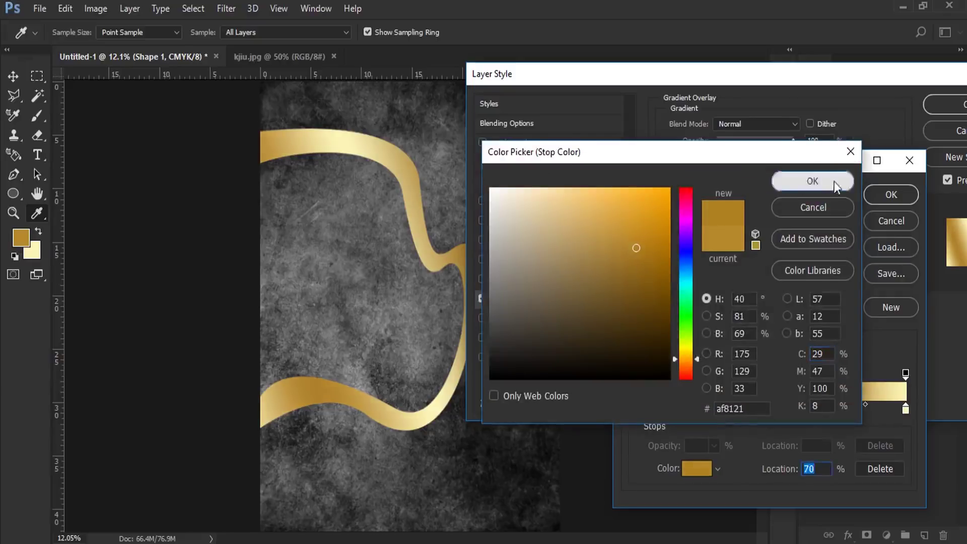
{"action": "left_click", "coordinate": [812, 181]}
{"action": "left_click", "coordinate": [881, 192]}
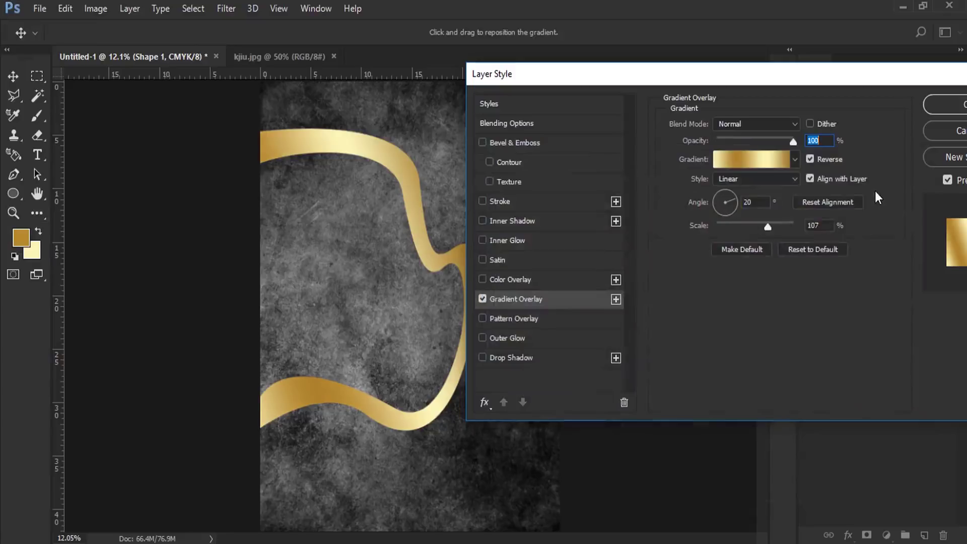
Step: Apply the ribbon's gradient overlay, then drag the GOLDEN GRADIENTS sheet into the flyer and enlarge it
{"action": "left_click", "coordinate": [941, 104]}
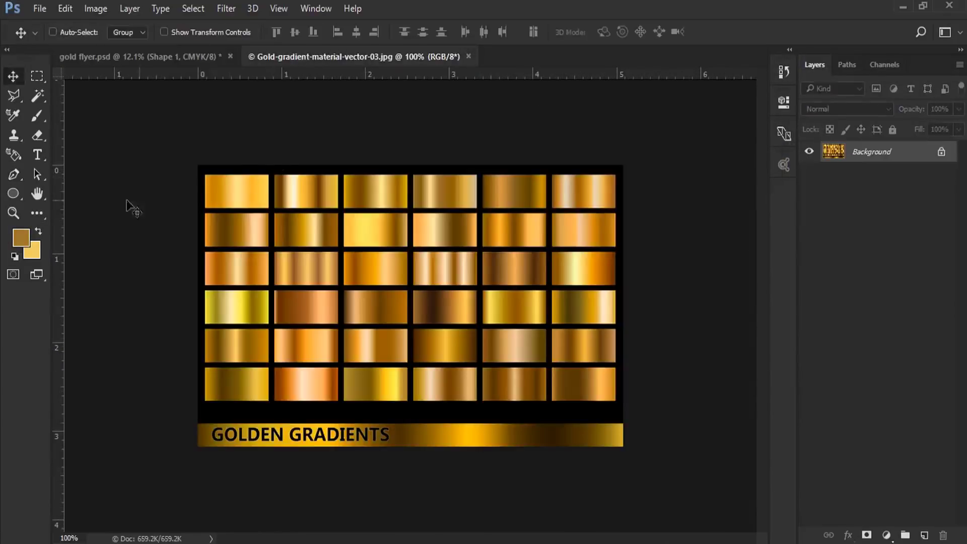
{"action": "mouse_move", "coordinate": [312, 191]}
{"action": "left_mouse_down"}
{"action": "mouse_move", "coordinate": [177, 57]}
{"action": "mouse_move", "coordinate": [274, 267]}
{"action": "mouse_move", "coordinate": [312, 282]}
{"action": "mouse_move", "coordinate": [412, 356]}
{"action": "left_mouse_up"}
{"action": "key", "text": "ctrl+t"}
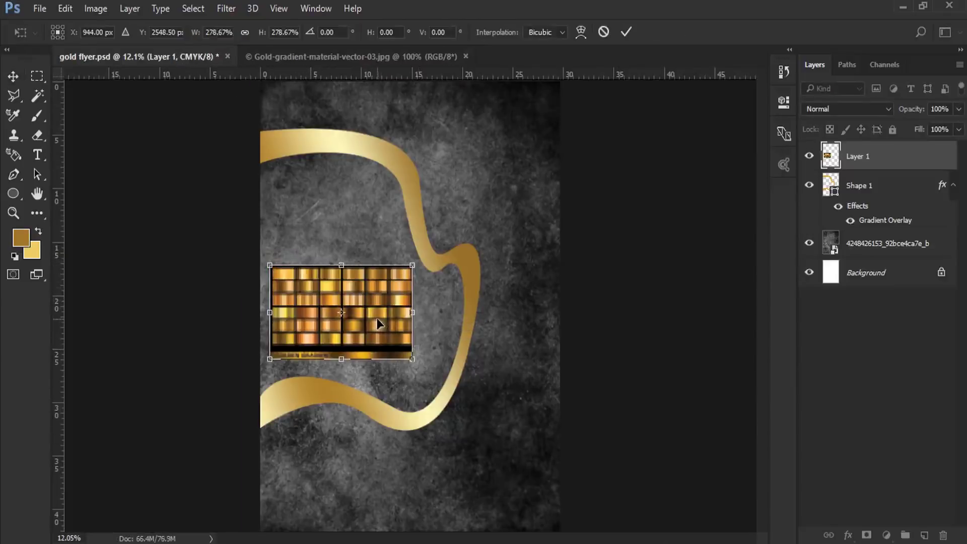
{"action": "key", "text": "Return"}
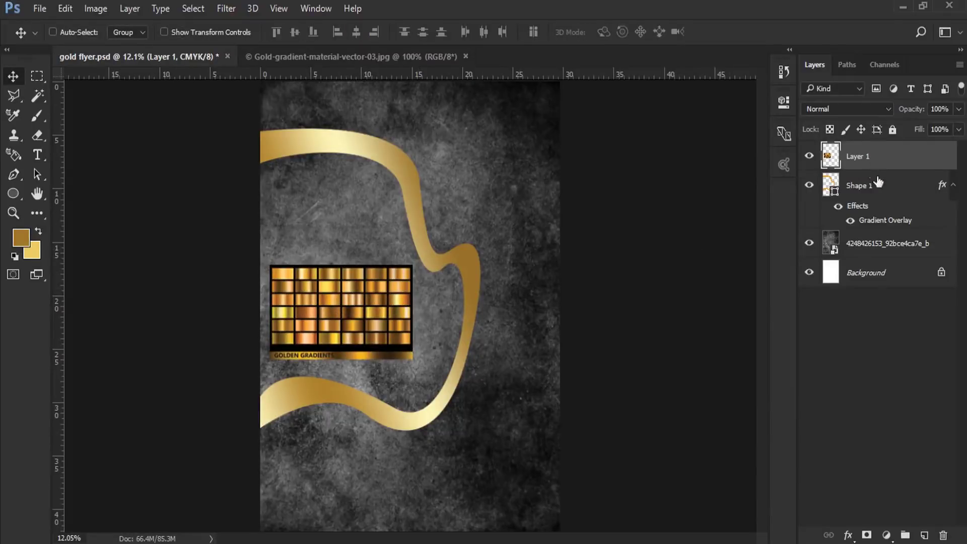
Step: Set the ribbon gradient's left stop to a gold sampled from the swatch sheet
{"action": "double_click", "coordinate": [887, 222]}
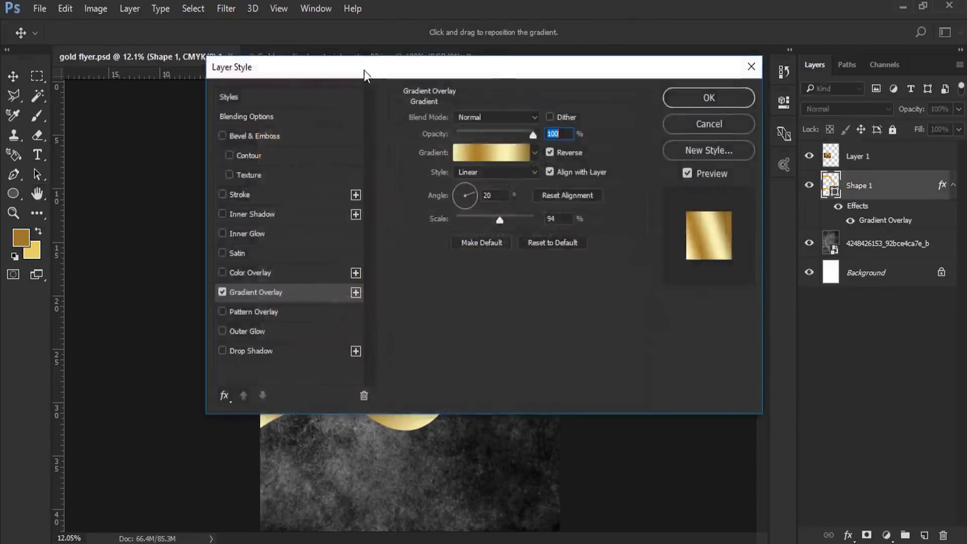
{"action": "left_click", "coordinate": [755, 143]}
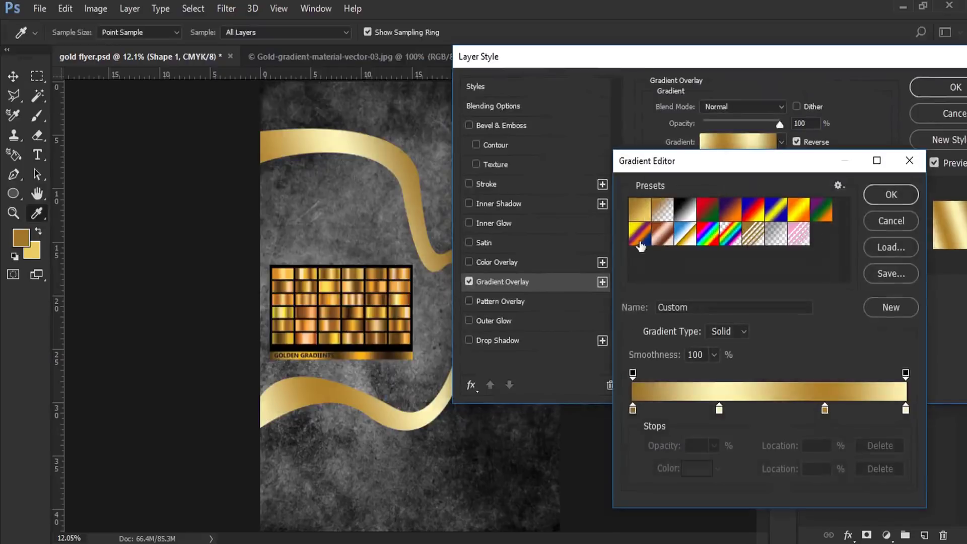
{"action": "double_click", "coordinate": [633, 407]}
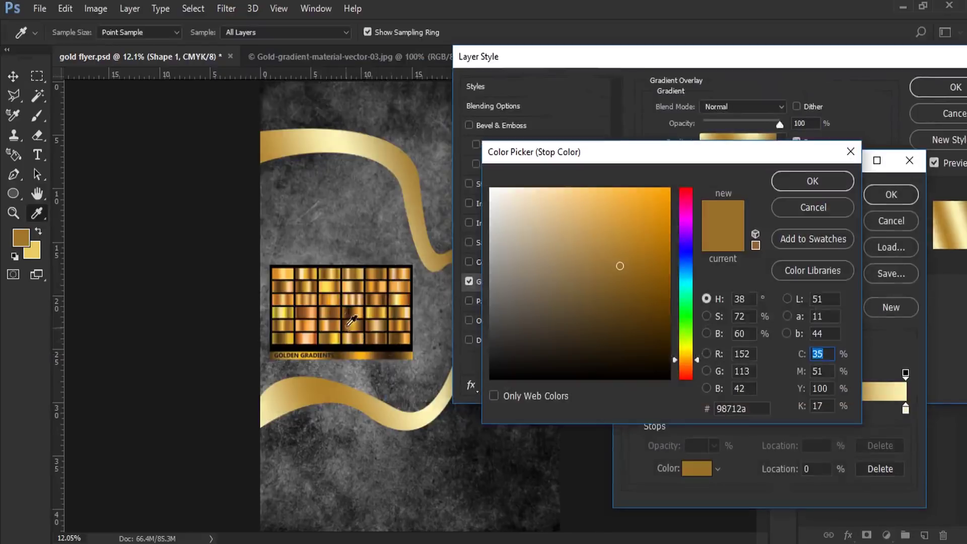
{"action": "left_click", "coordinate": [336, 313]}
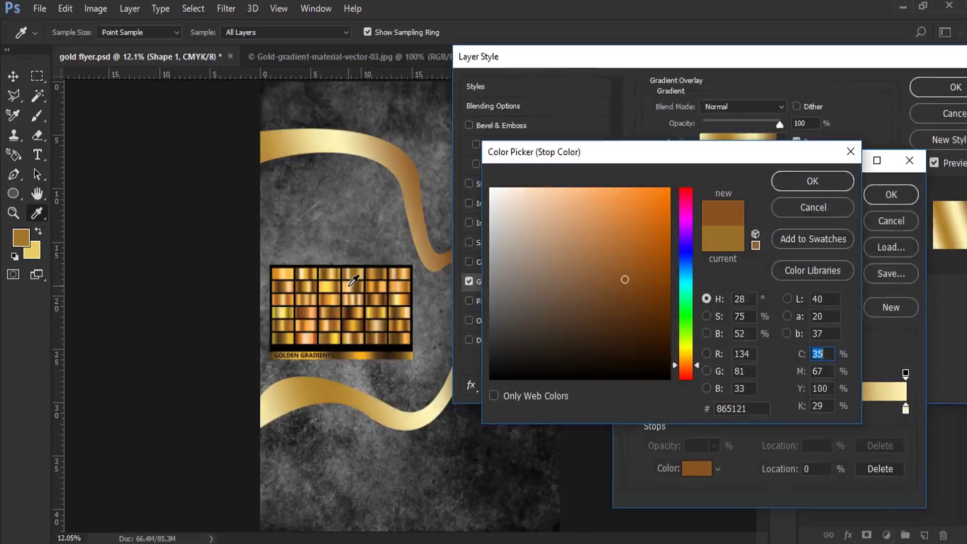
{"action": "left_click", "coordinate": [352, 281]}
{"action": "left_click", "coordinate": [331, 269]}
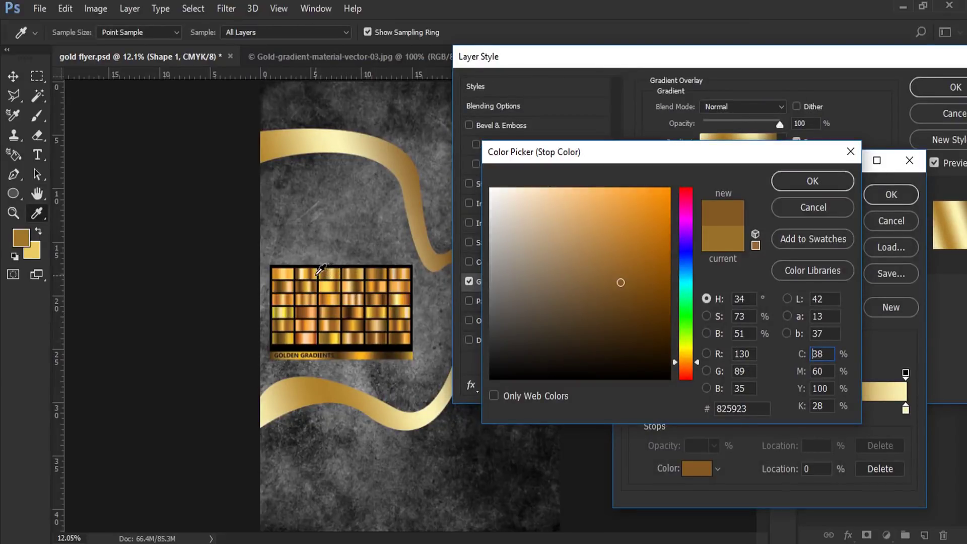
{"action": "left_click", "coordinate": [288, 314]}
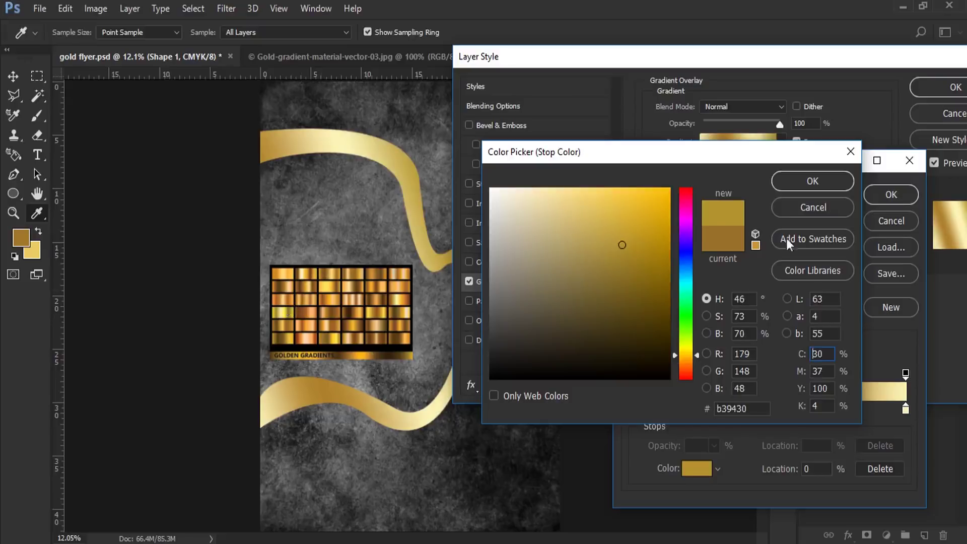
{"action": "left_click", "coordinate": [624, 254]}
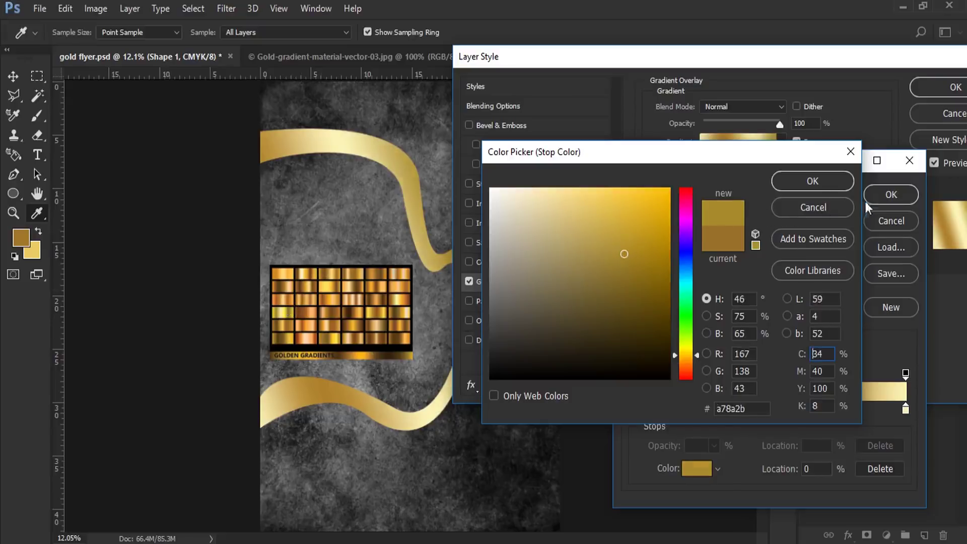
{"action": "left_click", "coordinate": [814, 183]}
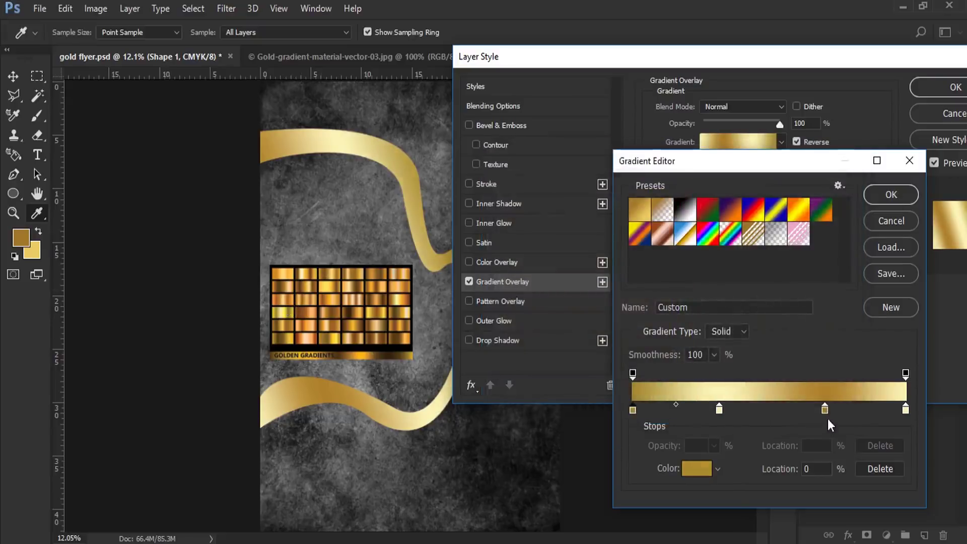
Step: Rearrange the gradient stops to gold, pale gold at 29% and gold at 63%
{"action": "left_click_drag", "start_coordinate": [826, 418], "coordinate": [829, 429]}
{"action": "left_click", "coordinate": [633, 409]}
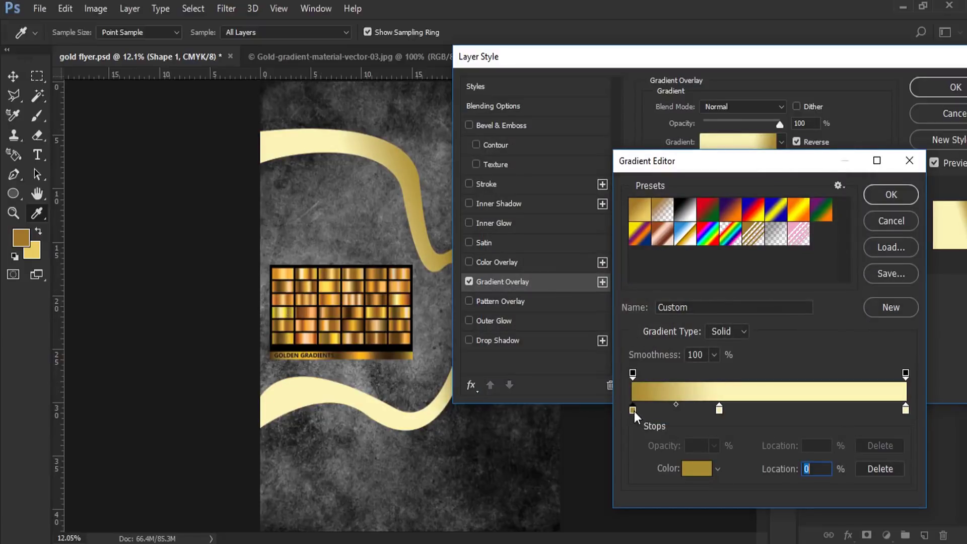
{"action": "left_click_drag", "start_coordinate": [633, 410], "coordinate": [807, 409]}
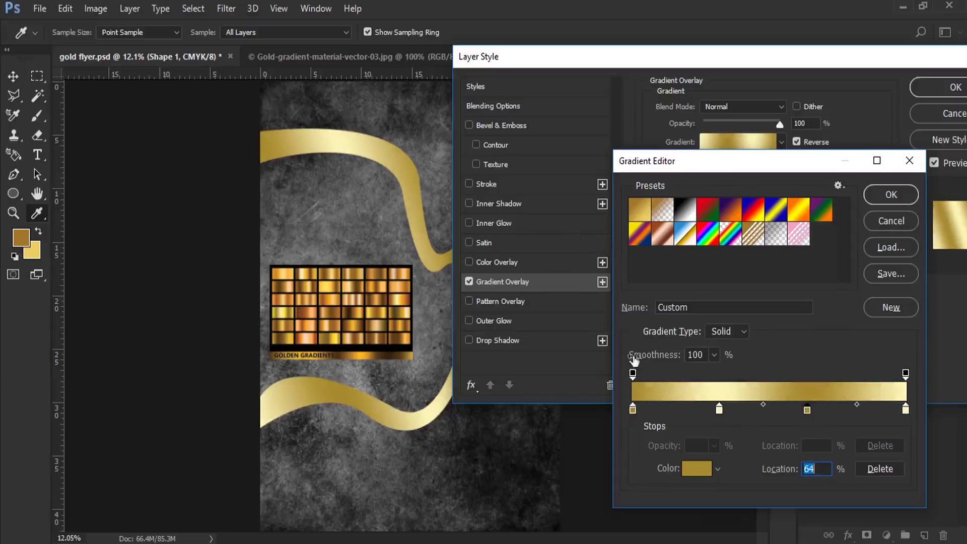
{"action": "left_click_drag", "start_coordinate": [719, 410], "coordinate": [712, 410]}
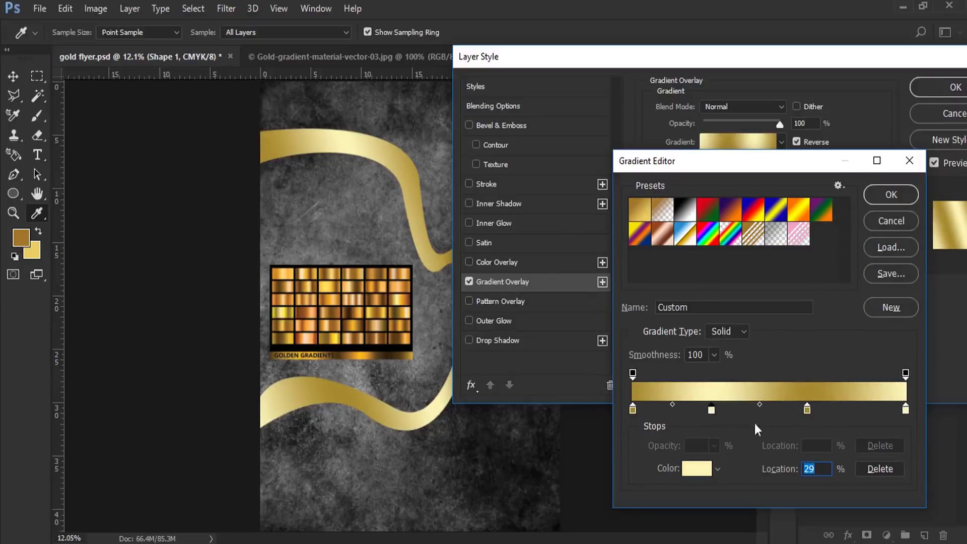
{"action": "left_click", "coordinate": [808, 409]}
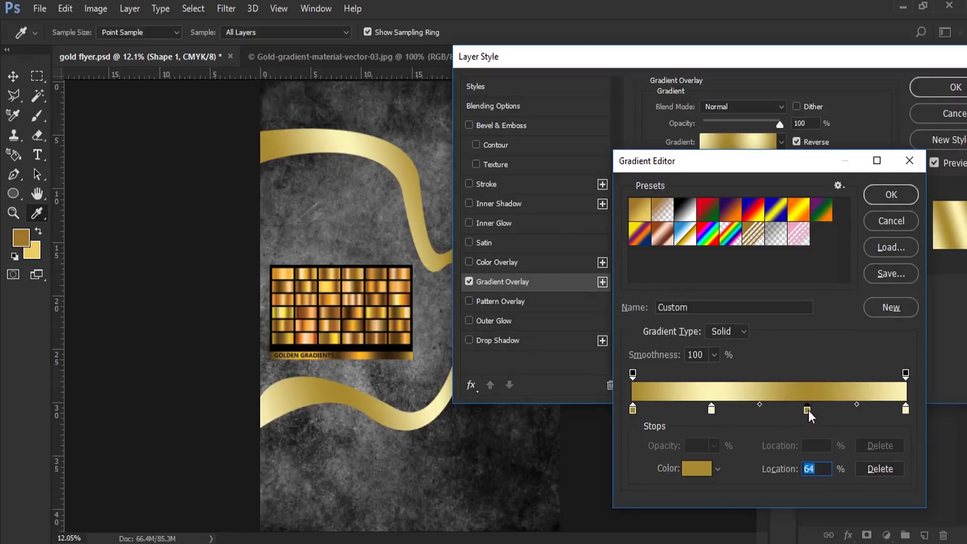
{"action": "left_click_drag", "start_coordinate": [808, 410], "coordinate": [803, 410]}
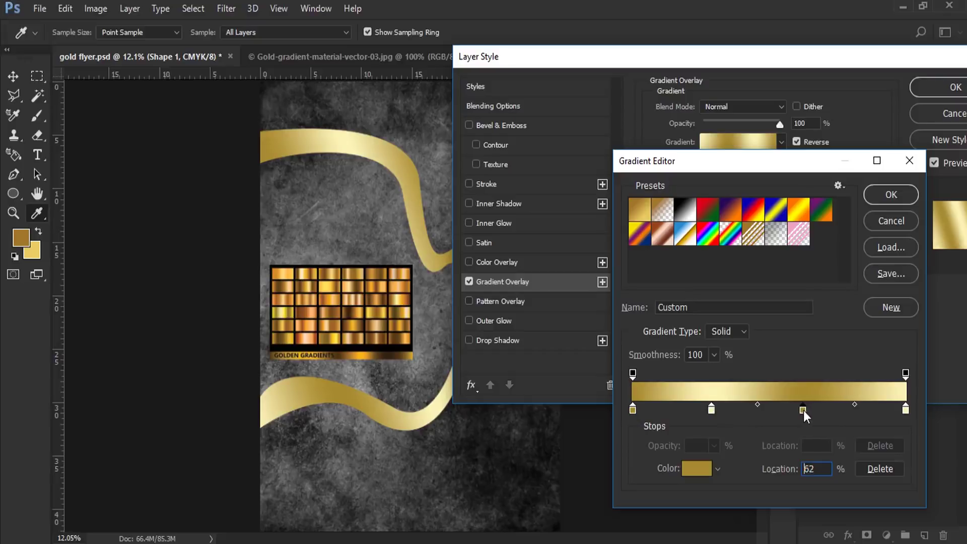
{"action": "left_click", "coordinate": [877, 198]}
Step: Set the gradient overlay scale to 99% and apply it
{"action": "mouse_move", "coordinate": [738, 208]}
{"action": "left_mouse_down"}
{"action": "mouse_move", "coordinate": [755, 211]}
{"action": "mouse_move", "coordinate": [736, 215]}
{"action": "left_mouse_up"}
{"action": "mouse_move", "coordinate": [542, 63]}
{"action": "left_mouse_down"}
{"action": "mouse_move", "coordinate": [726, 62]}
{"action": "mouse_move", "coordinate": [617, 71]}
{"action": "left_mouse_up"}
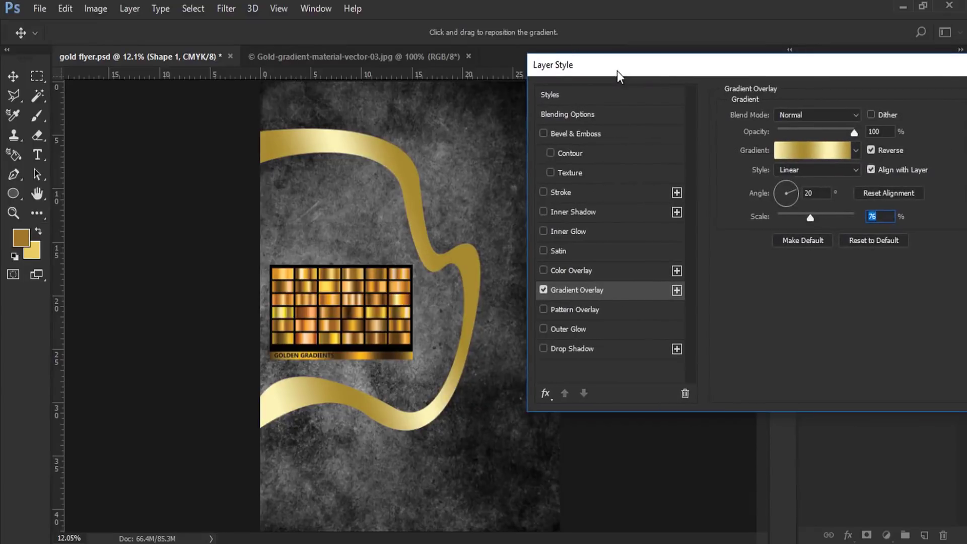
{"action": "mouse_move", "coordinate": [808, 217]}
{"action": "left_mouse_down"}
{"action": "mouse_move", "coordinate": [800, 220]}
{"action": "mouse_move", "coordinate": [824, 218]}
{"action": "left_mouse_up"}
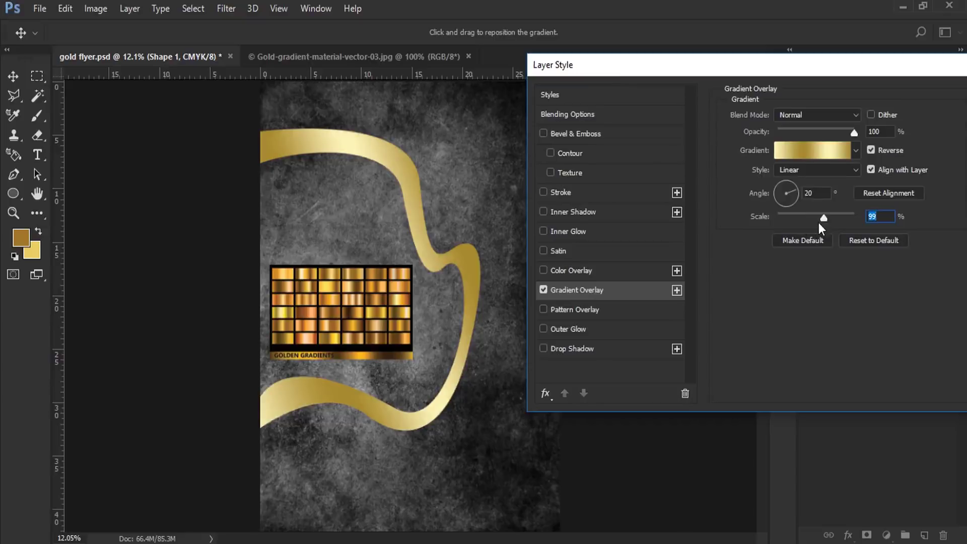
{"action": "left_click_drag", "start_coordinate": [917, 74], "coordinate": [755, 77]}
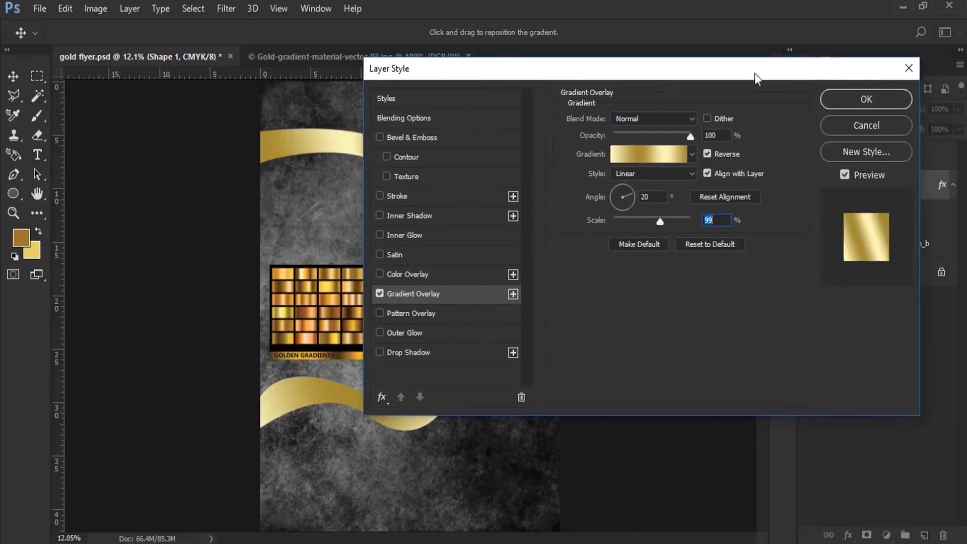
{"action": "left_click", "coordinate": [854, 104]}
{"action": "left_click", "coordinate": [851, 158]}
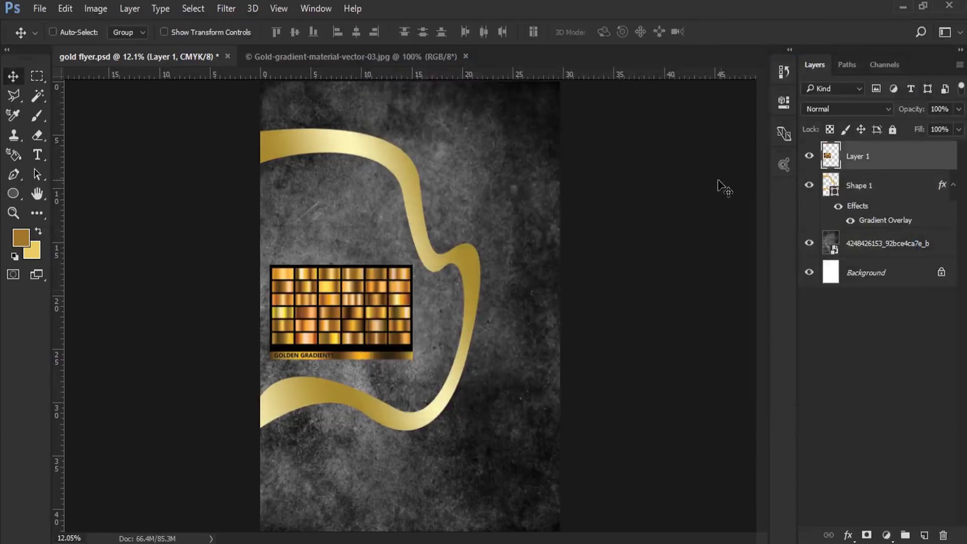
Step: Delete the gold swatch layer and make the ribbon slightly shorter and narrower with Free Transform
{"action": "key", "text": "Delete"}
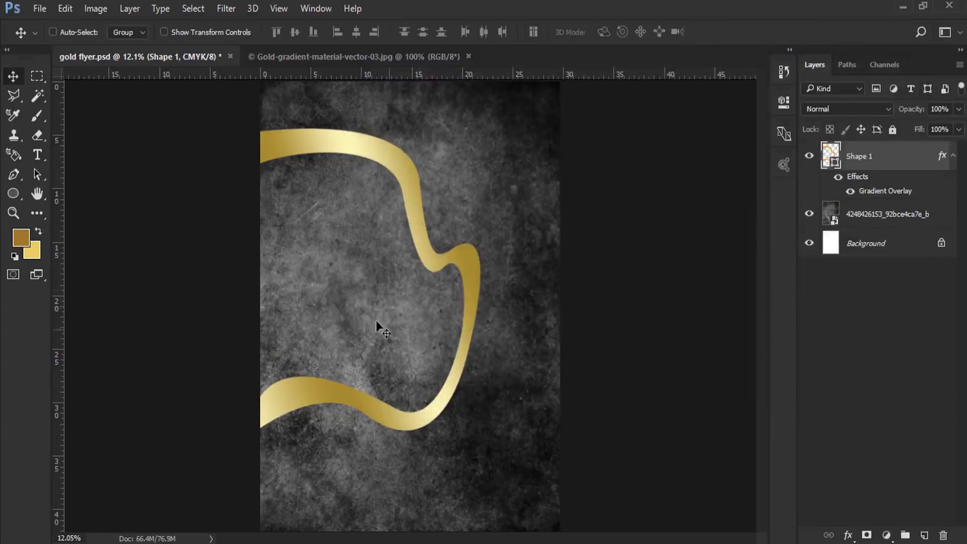
{"action": "left_click", "coordinate": [66, 9]}
{"action": "left_click", "coordinate": [201, 312]}
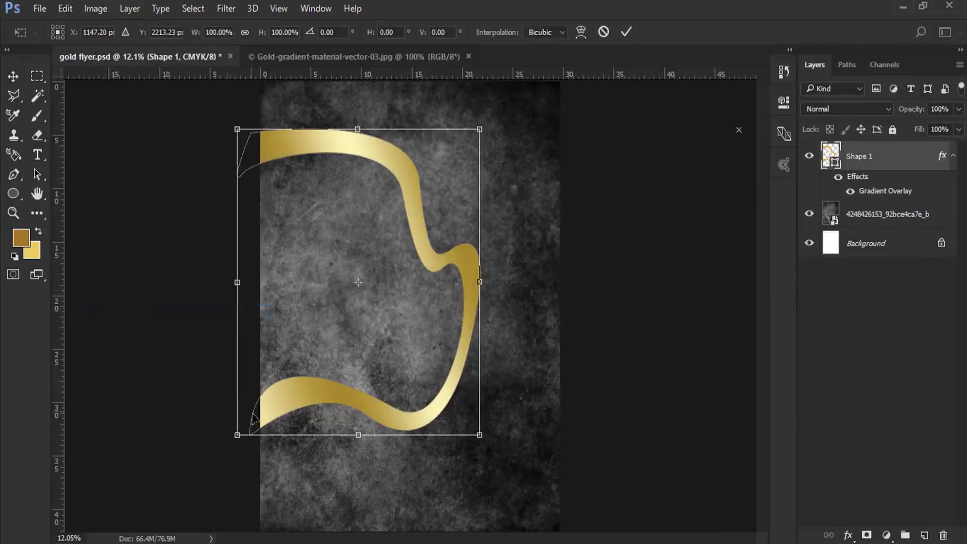
{"action": "left_click_drag", "start_coordinate": [355, 436], "coordinate": [358, 416]}
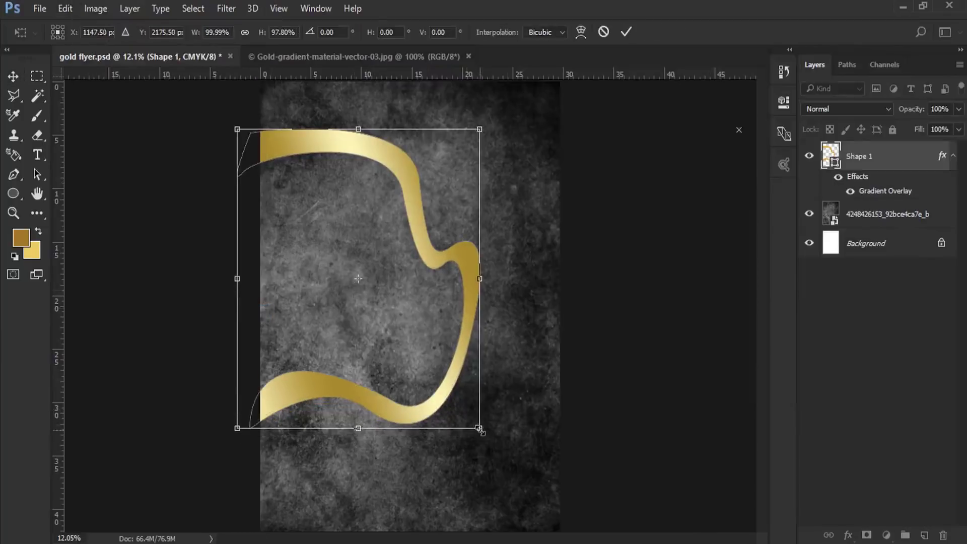
{"action": "left_click_drag", "start_coordinate": [479, 416], "coordinate": [471, 415]}
{"action": "key", "text": "Return"}
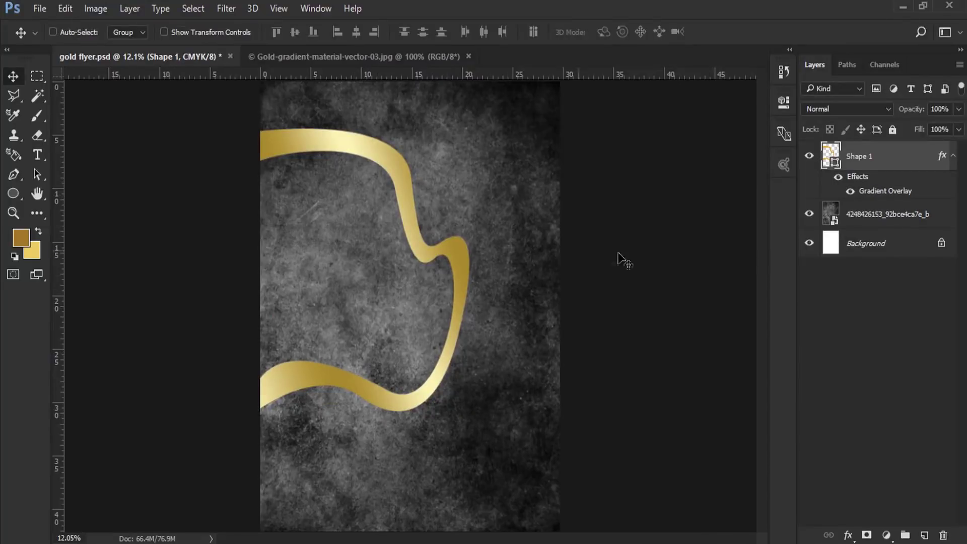
Step: Duplicate the ribbon, flip the copy horizontally, move it up-right and rotate it about 83°
{"action": "left_click_drag", "start_coordinate": [895, 160], "coordinate": [924, 535]}
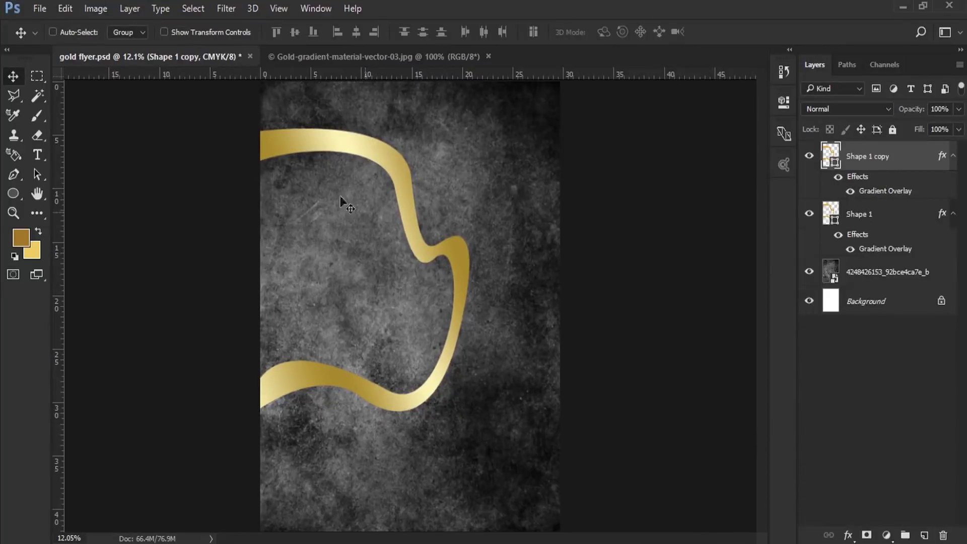
{"action": "left_click", "coordinate": [66, 9]}
{"action": "left_click", "coordinate": [242, 313]}
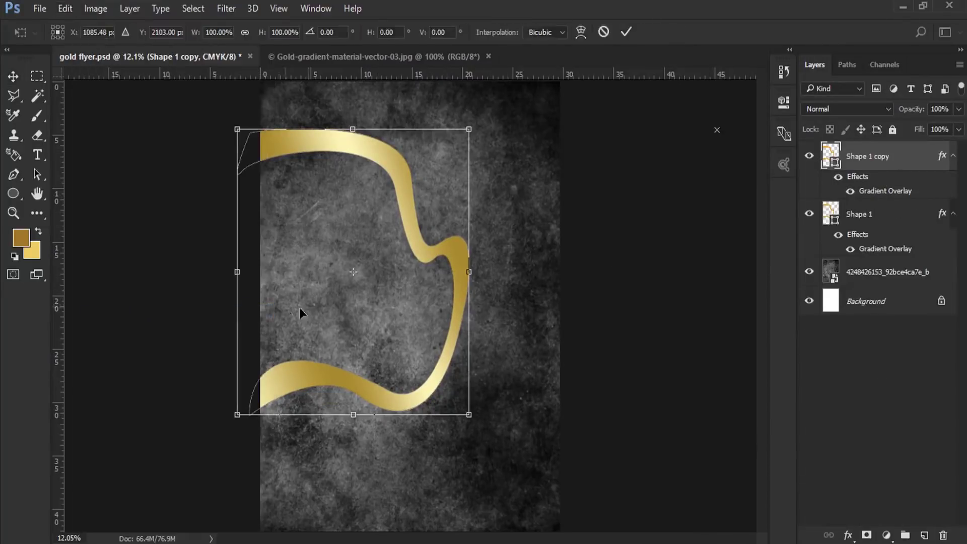
{"action": "right_click", "coordinate": [388, 328]}
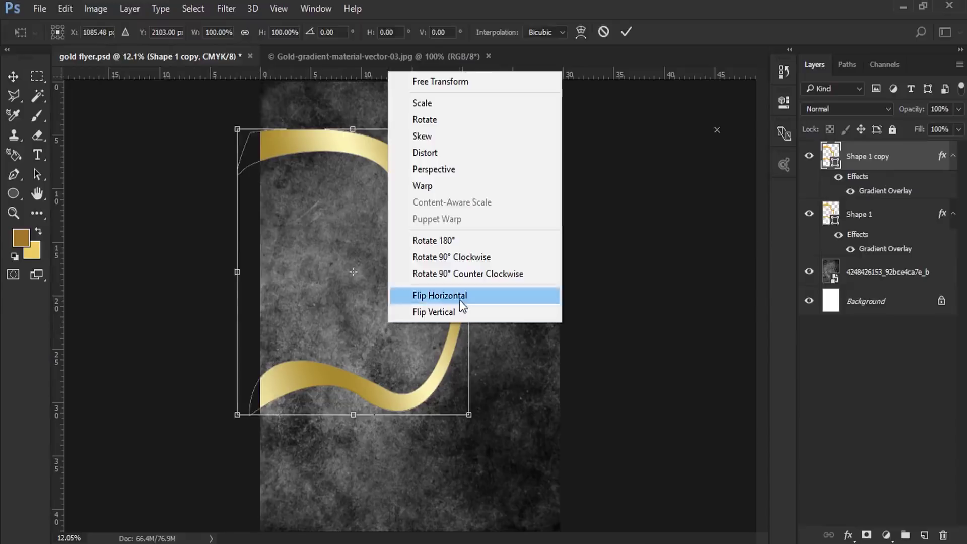
{"action": "left_click", "coordinate": [443, 296]}
{"action": "left_click_drag", "start_coordinate": [291, 220], "coordinate": [464, 132]}
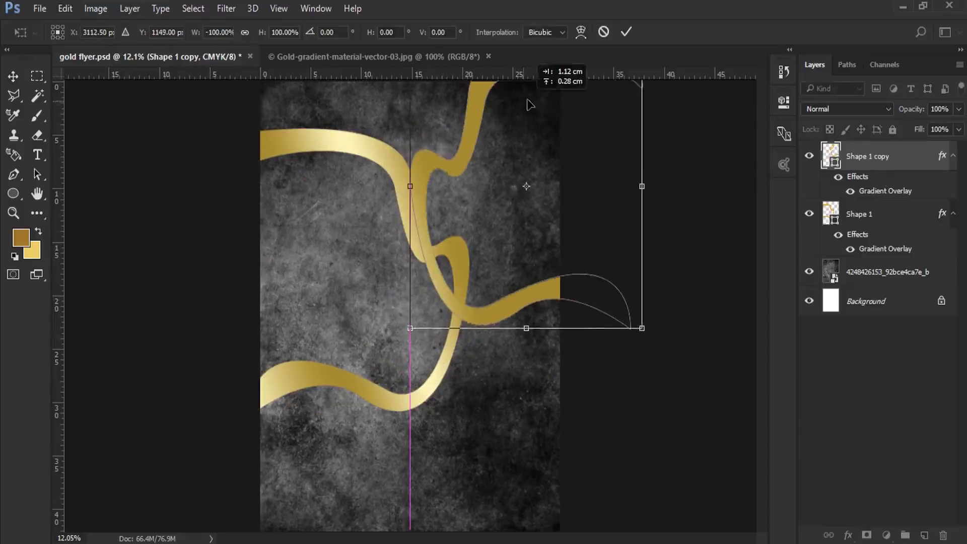
{"action": "left_click_drag", "start_coordinate": [512, 352], "coordinate": [609, 323]}
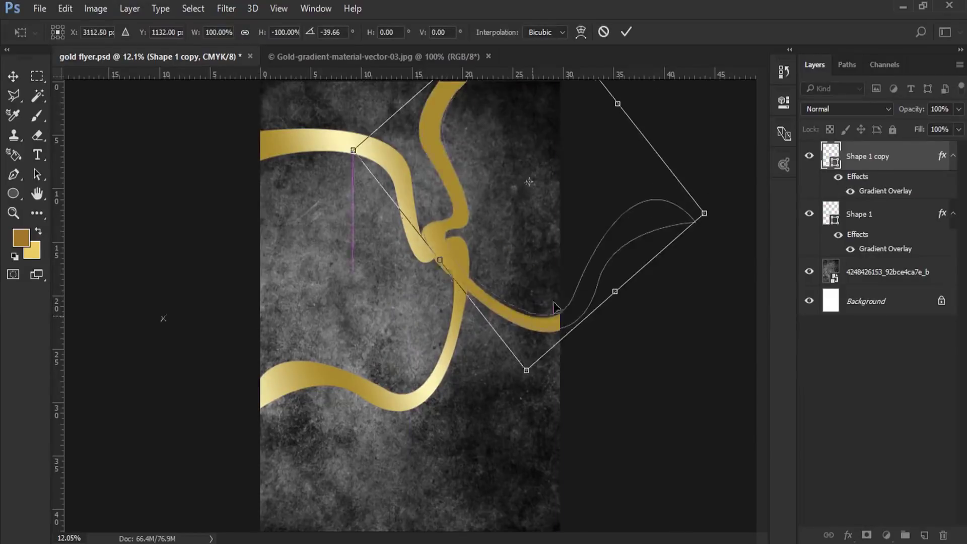
{"action": "left_click_drag", "start_coordinate": [544, 318], "coordinate": [579, 302]}
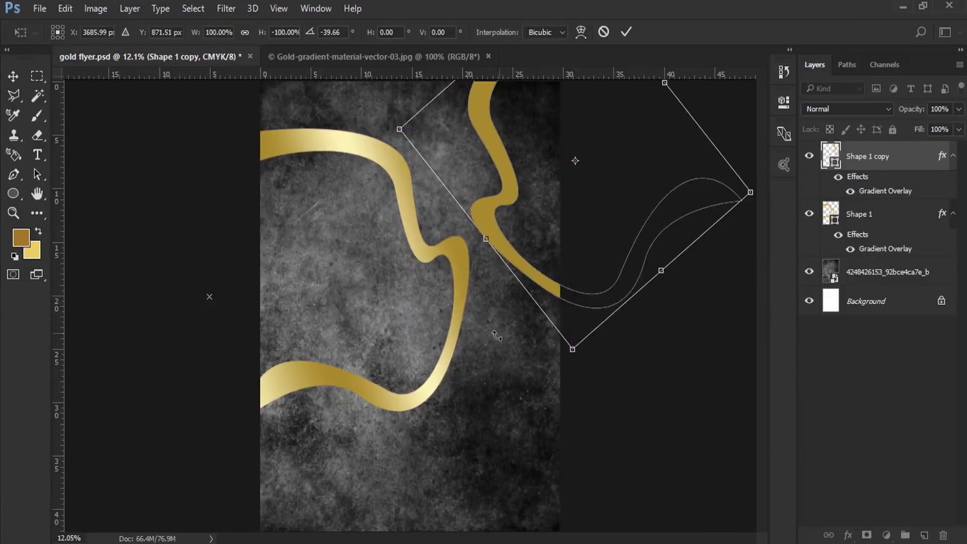
{"action": "left_click_drag", "start_coordinate": [496, 335], "coordinate": [618, 307]}
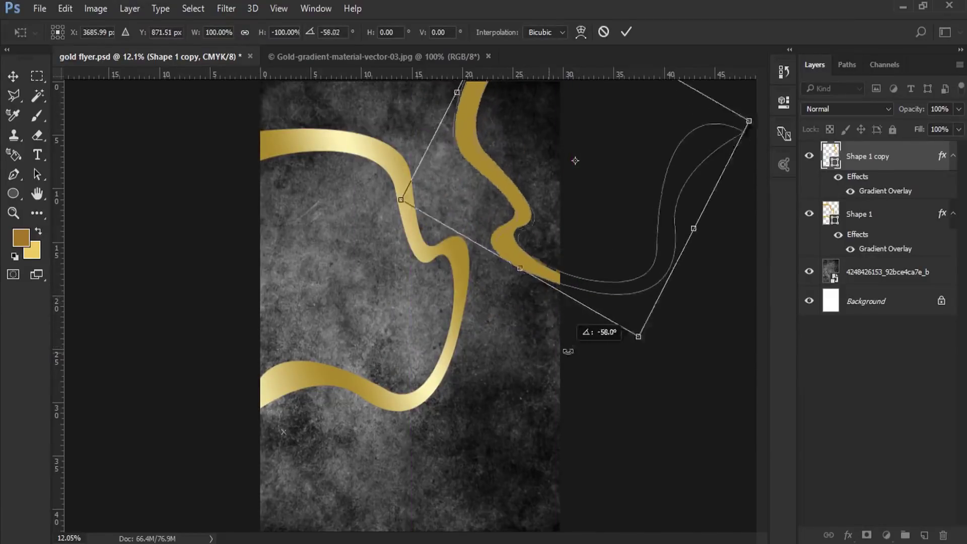
Step: Flip the copy again, rotate it to about 158°, widen it slightly and set it across the upper right
{"action": "right_click", "coordinate": [543, 263]}
{"action": "left_click", "coordinate": [584, 485]}
{"action": "left_click_drag", "start_coordinate": [537, 282], "coordinate": [514, 214]}
{"action": "mouse_move", "coordinate": [483, 267]}
{"action": "left_mouse_down"}
{"action": "mouse_move", "coordinate": [582, 307]}
{"action": "mouse_move", "coordinate": [455, 275]}
{"action": "left_mouse_up"}
{"action": "left_click_drag", "start_coordinate": [485, 219], "coordinate": [442, 182]}
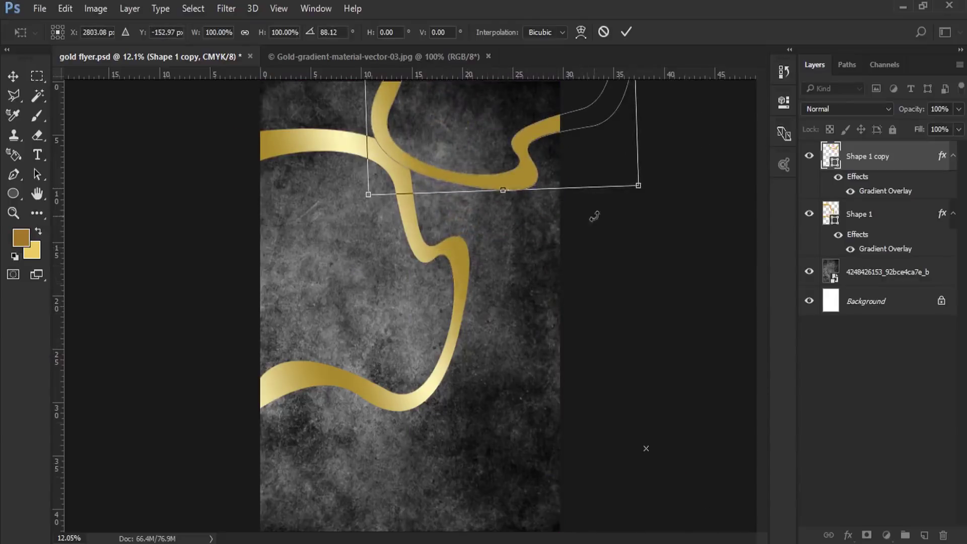
{"action": "mouse_move", "coordinate": [594, 216]}
{"action": "left_mouse_down"}
{"action": "mouse_move", "coordinate": [506, 191]}
{"action": "mouse_move", "coordinate": [518, 235]}
{"action": "left_mouse_up"}
{"action": "left_click_drag", "start_coordinate": [569, 268], "coordinate": [574, 282]}
{"action": "left_click_drag", "start_coordinate": [488, 238], "coordinate": [510, 258]}
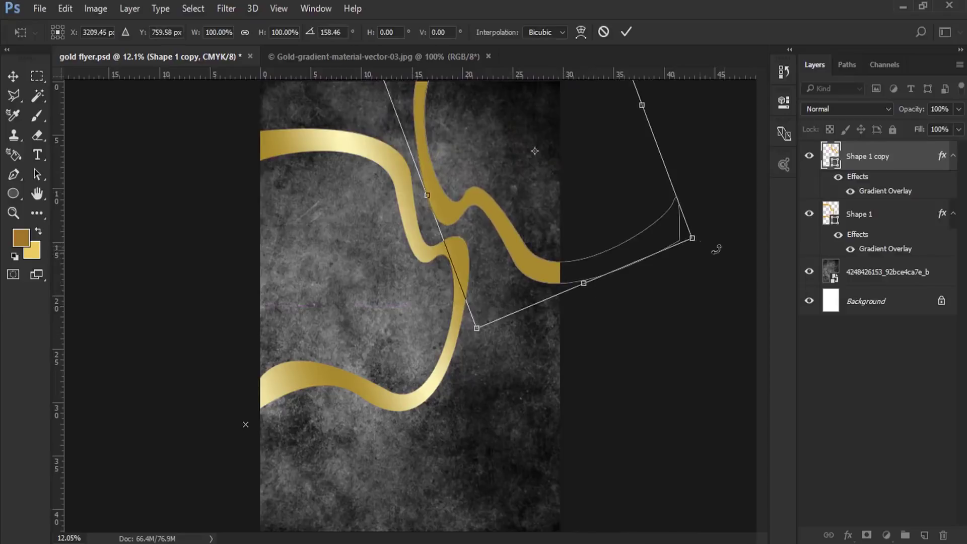
{"action": "left_click_drag", "start_coordinate": [693, 238], "coordinate": [725, 243]}
{"action": "left_click_drag", "start_coordinate": [525, 243], "coordinate": [521, 248]}
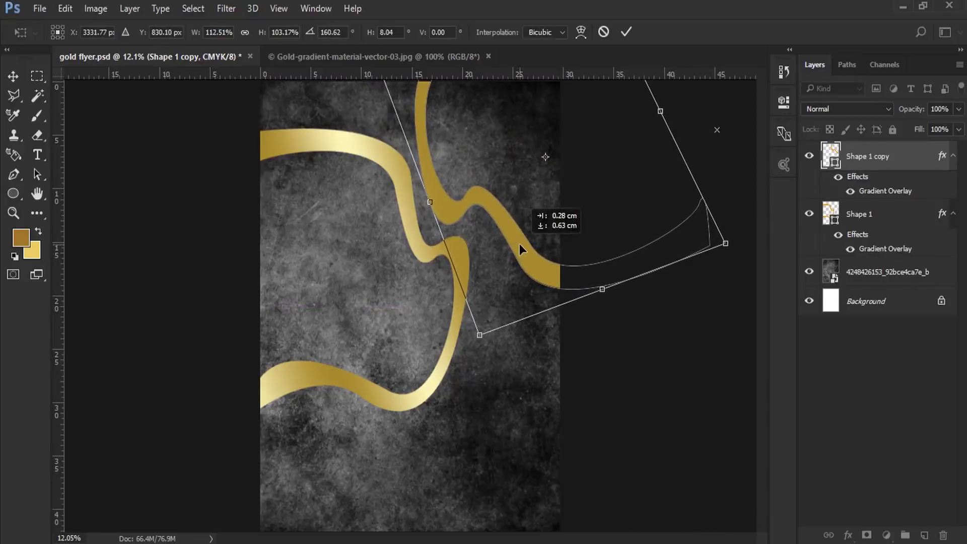
{"action": "left_click_drag", "start_coordinate": [554, 282], "coordinate": [540, 271]}
{"action": "key", "text": "Return"}
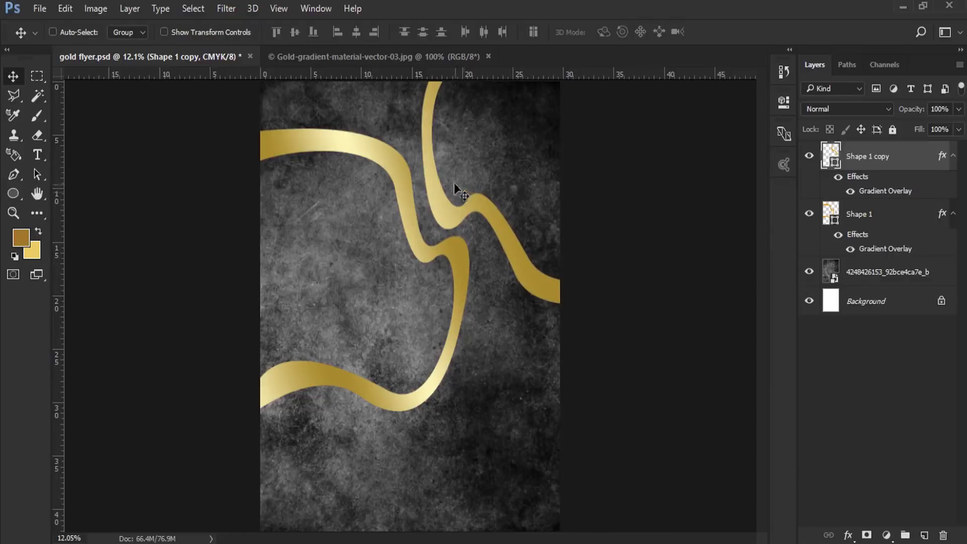
Step: Zoom in on the ribbons and tilt the copied ribbon into place with Free Transform
{"action": "left_click", "coordinate": [19, 213]}
{"action": "left_click_drag", "start_coordinate": [443, 172], "coordinate": [429, 228]}
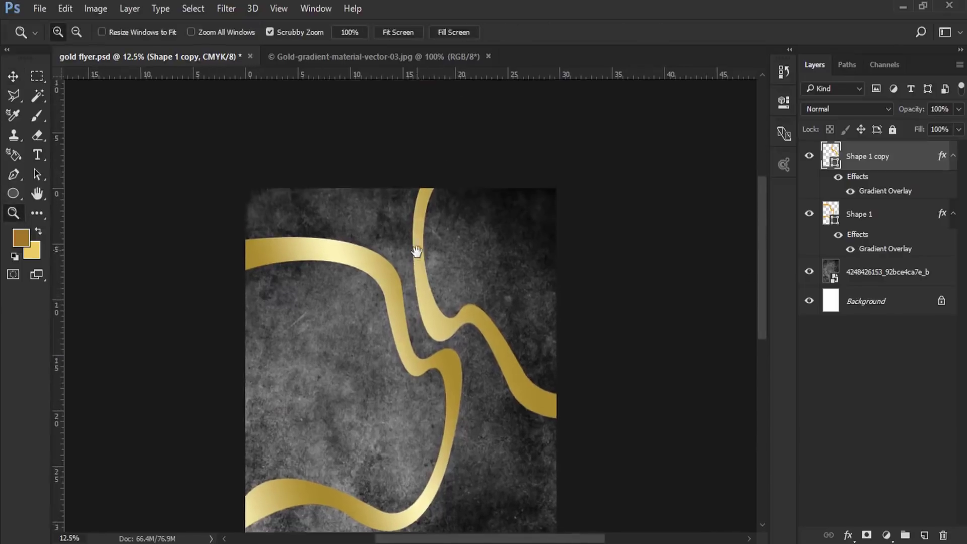
{"action": "left_click", "coordinate": [429, 228]}
{"action": "key", "text": "ctrl+t"}
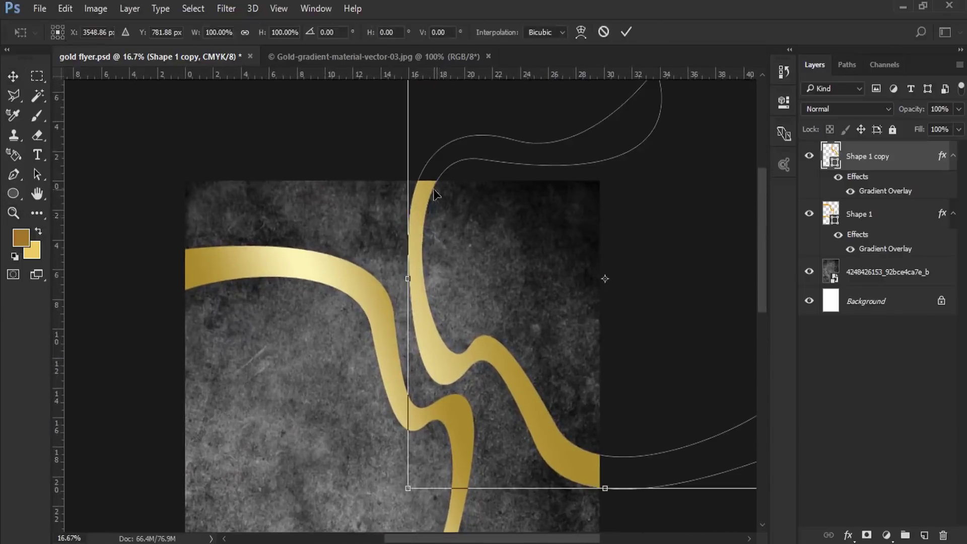
{"action": "left_click_drag", "start_coordinate": [447, 280], "coordinate": [446, 272]}
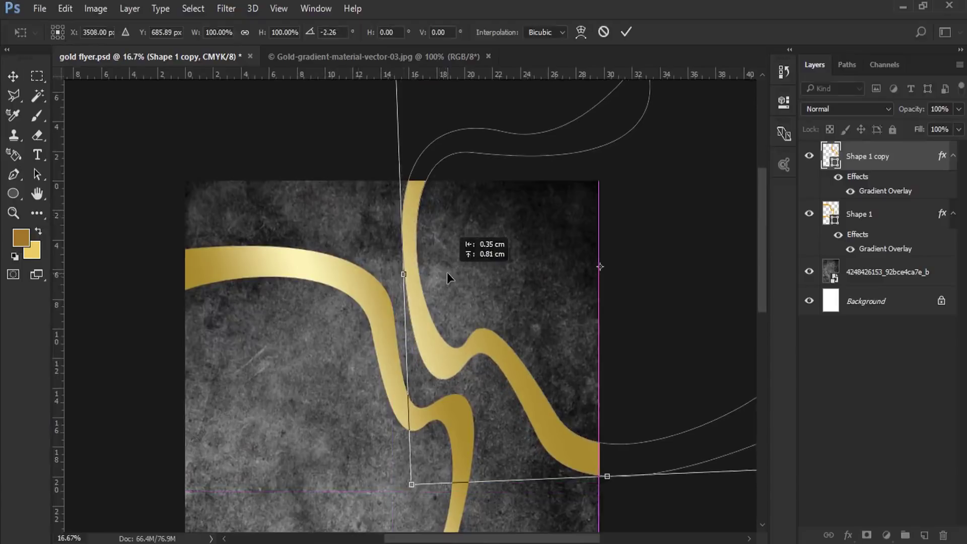
{"action": "key", "text": "Return"}
Step: Set the Shape 1 copy Gradient Overlay to scale 70 and angle -65
{"action": "key", "text": "z"}
{"action": "double_click", "coordinate": [878, 192]}
{"action": "left_click_drag", "start_coordinate": [538, 85], "coordinate": [743, 56]}
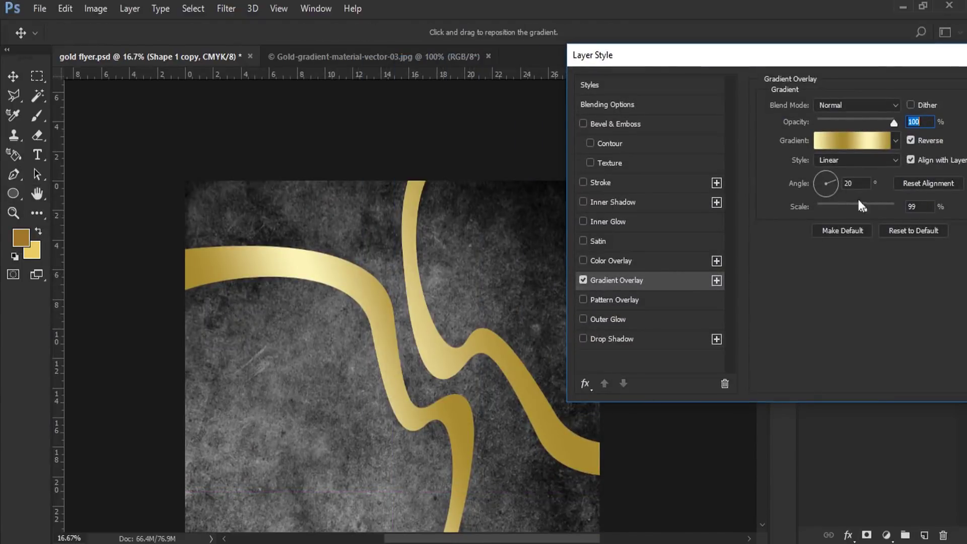
{"action": "mouse_move", "coordinate": [866, 206]}
{"action": "left_mouse_down"}
{"action": "mouse_move", "coordinate": [847, 209]}
{"action": "mouse_move", "coordinate": [836, 185]}
{"action": "left_mouse_up"}
{"action": "left_click", "coordinate": [830, 194]}
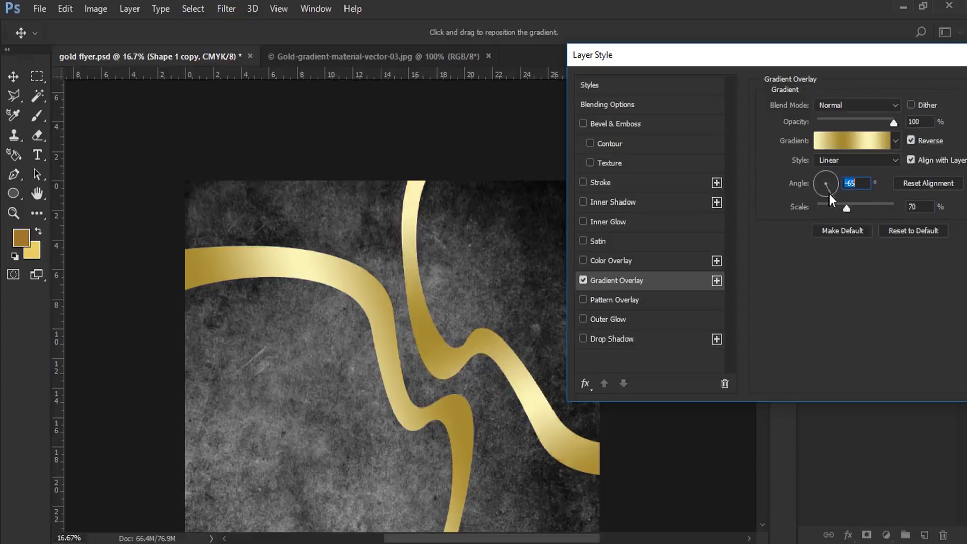
{"action": "left_click_drag", "start_coordinate": [908, 58], "coordinate": [810, 69]}
{"action": "left_click", "coordinate": [948, 104]}
Step: Zoom out to the lower flyer and add a new empty layer
{"action": "key", "text": "z"}
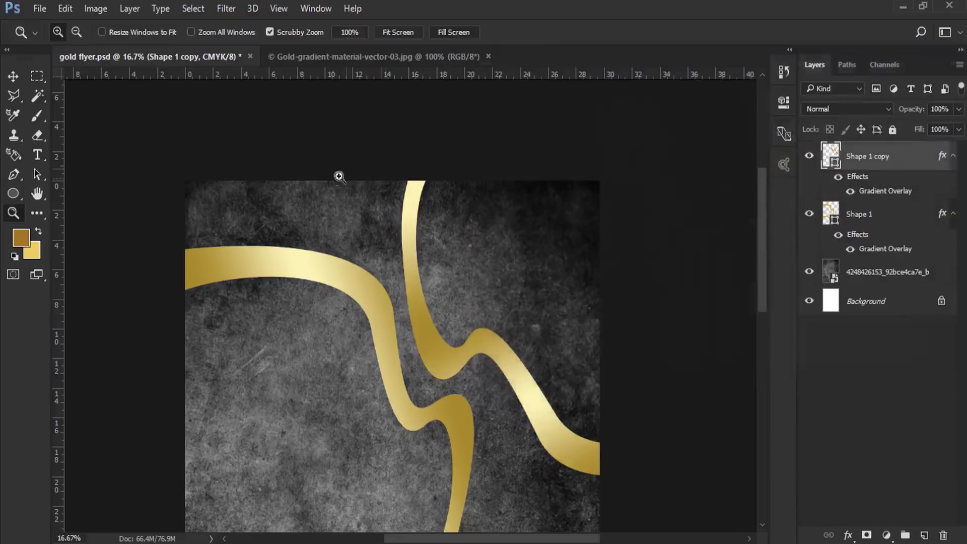
{"action": "left_click", "coordinate": [389, 250], "text": "alt"}
{"action": "scroll", "coordinate": [393, 287], "scroll_direction": "down", "scroll_amount": 3}
{"action": "left_click_drag", "start_coordinate": [447, 224], "coordinate": [447, 233]}
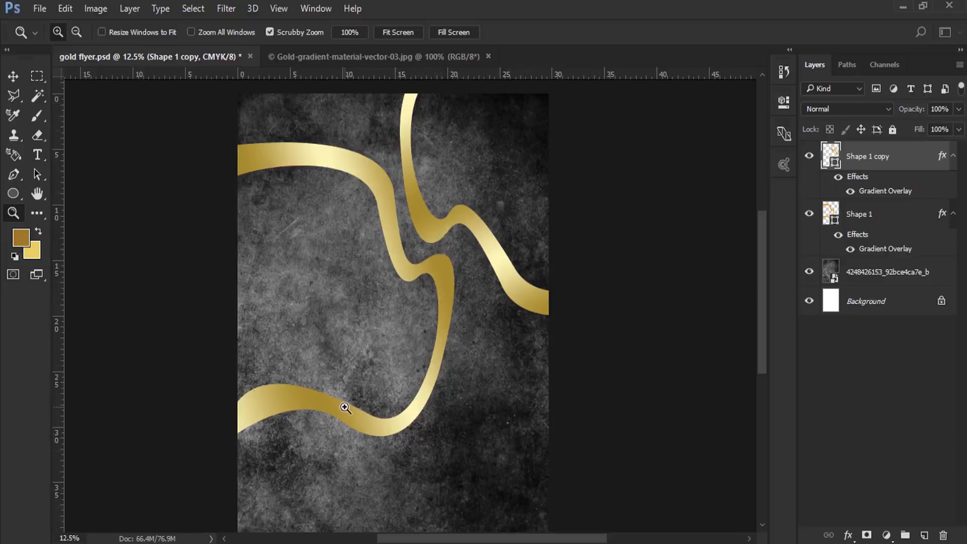
{"action": "left_click_drag", "start_coordinate": [344, 408], "coordinate": [384, 319]}
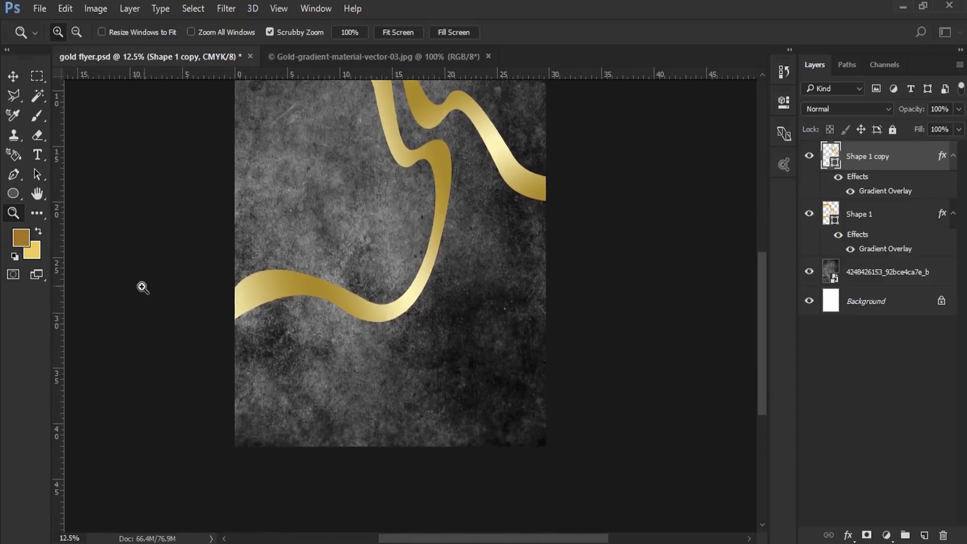
{"action": "left_click", "coordinate": [14, 174]}
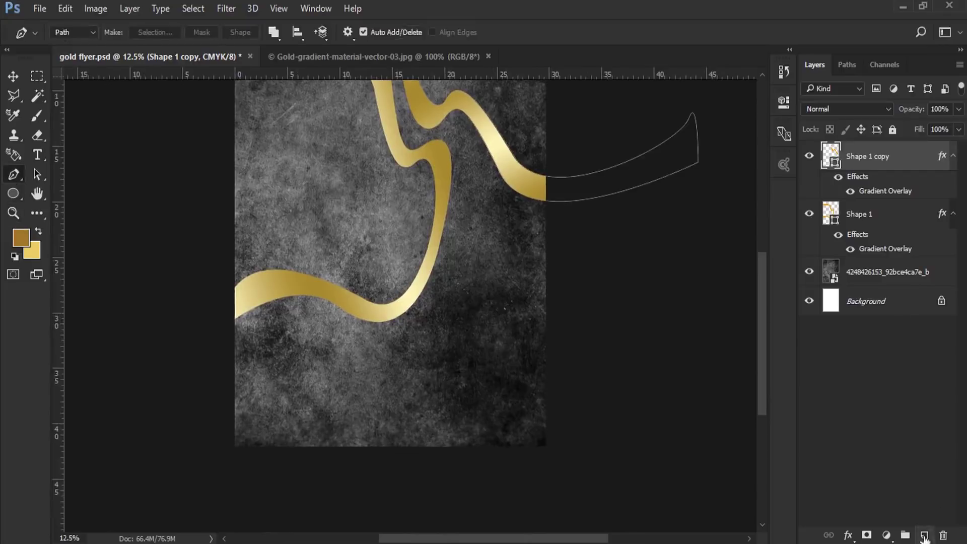
{"action": "left_click", "coordinate": [924, 535]}
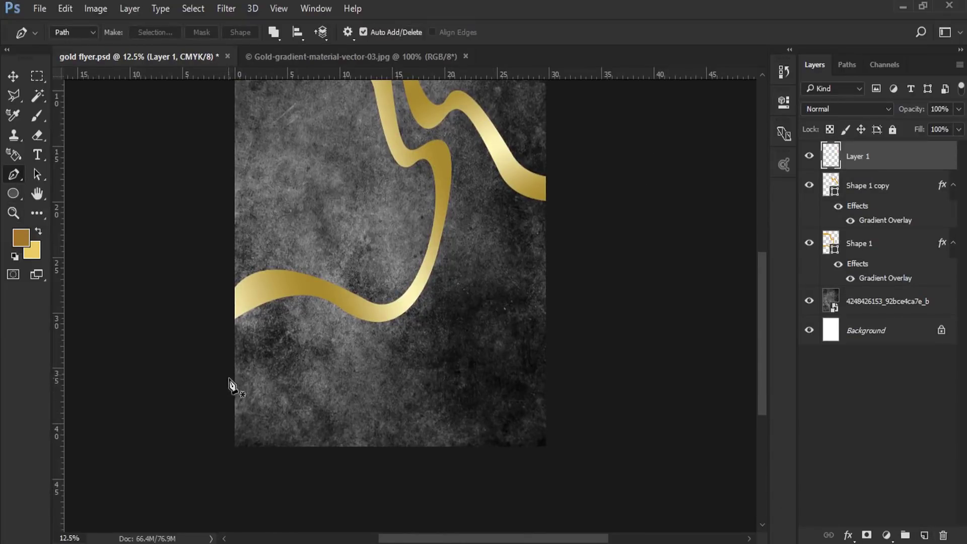
Step: Select both gold ribbon layers and move them up together
{"action": "scroll", "coordinate": [338, 242], "scroll_direction": "up", "scroll_amount": 4}
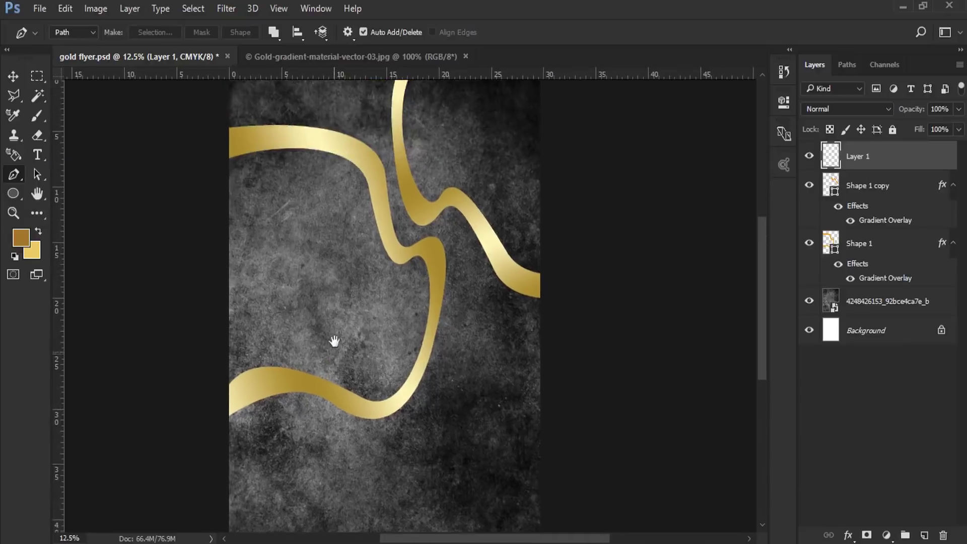
{"action": "key", "text": "v"}
{"action": "scroll", "coordinate": [481, 257], "scroll_direction": "up", "scroll_amount": 1}
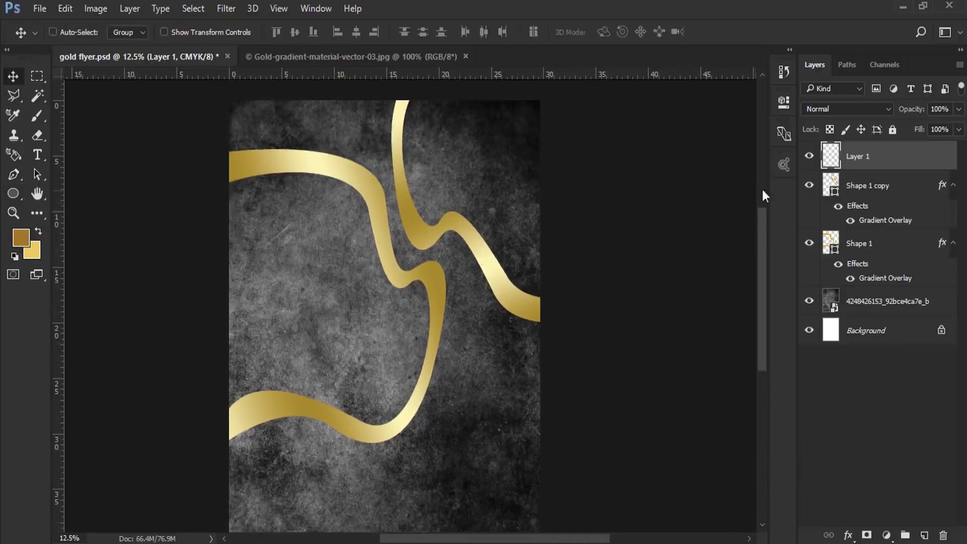
{"action": "left_click", "coordinate": [952, 185]}
{"action": "left_click", "coordinate": [886, 186]}
{"action": "left_click", "coordinate": [867, 216], "text": "shift"}
{"action": "left_click_drag", "start_coordinate": [465, 225], "coordinate": [450, 216]}
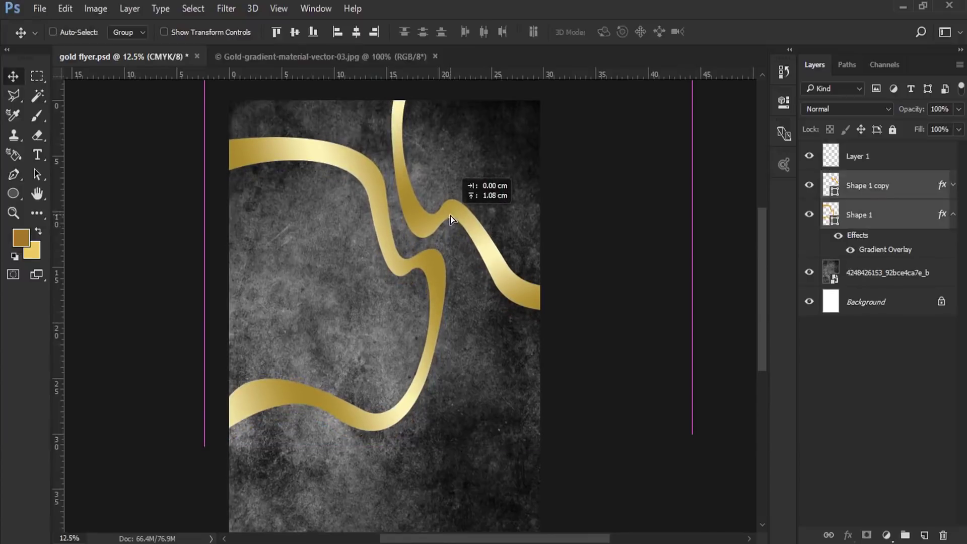
Step: Shift the copied ribbon down-left, rotate it about four degrees, and nudge it down
{"action": "left_click", "coordinate": [463, 227], "text": "ctrl"}
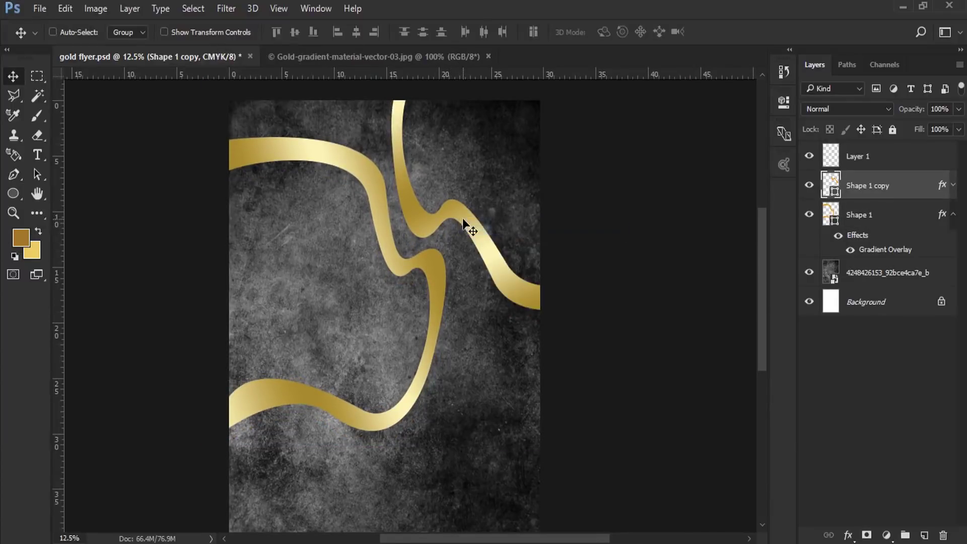
{"action": "left_click_drag", "start_coordinate": [463, 228], "coordinate": [460, 231]}
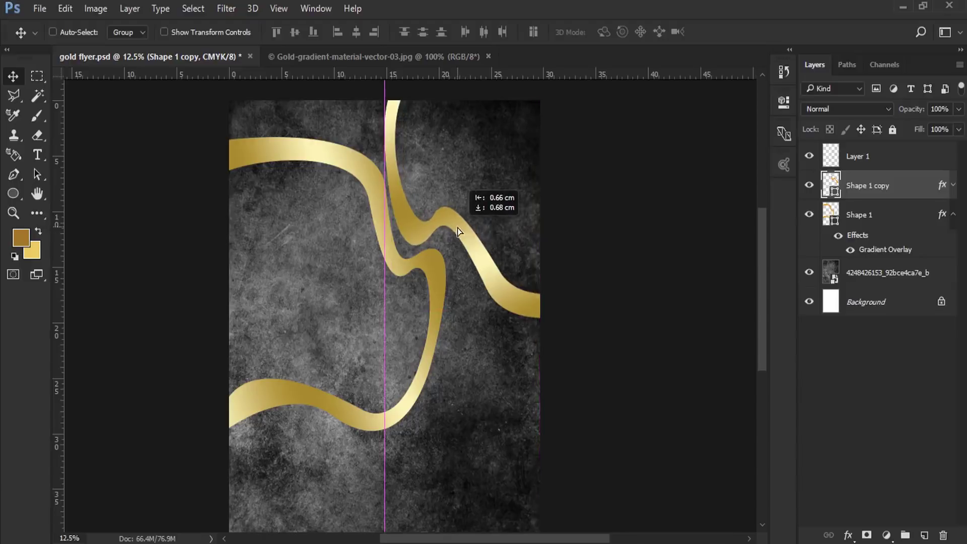
{"action": "key", "text": "ctrl+t"}
{"action": "left_click_drag", "start_coordinate": [637, 360], "coordinate": [618, 373]}
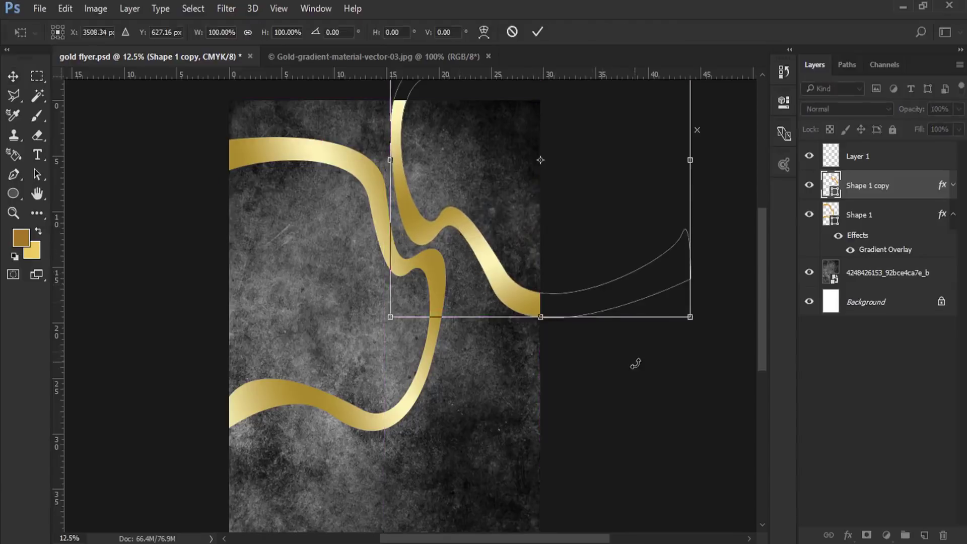
{"action": "key", "text": "Return"}
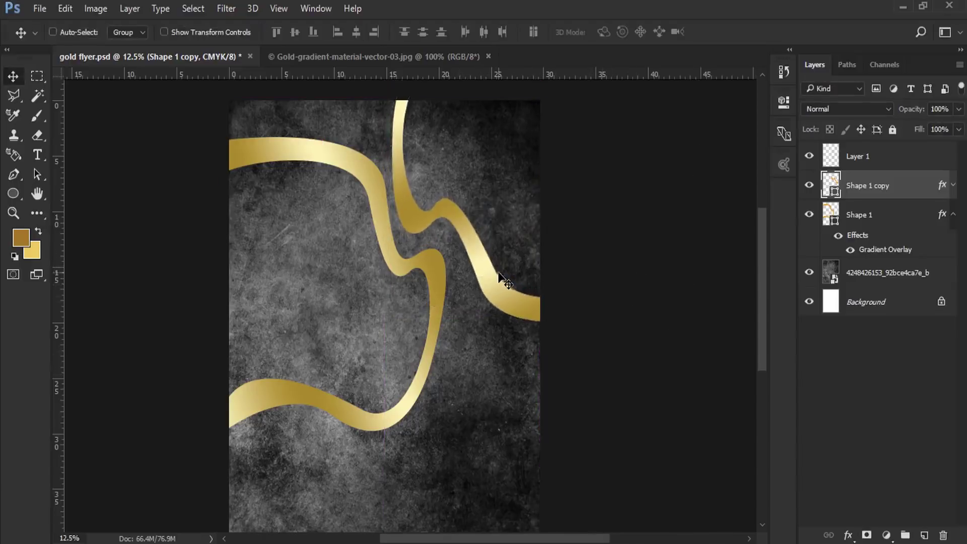
{"action": "key", "text": "Down"}
{"action": "key", "text": "Down"}
{"action": "key", "text": "Down"}
{"action": "key", "text": "Down"}
{"action": "key", "text": "Down"}
{"action": "key", "text": "Down"}
{"action": "key", "text": "Down"}
{"action": "key", "text": "Down"}
{"action": "key", "text": "Down"}
{"action": "key", "text": "Down"}
{"action": "key", "text": "Down"}
{"action": "key", "text": "Down"}
{"action": "key", "text": "Down"}
{"action": "key", "text": "Down"}
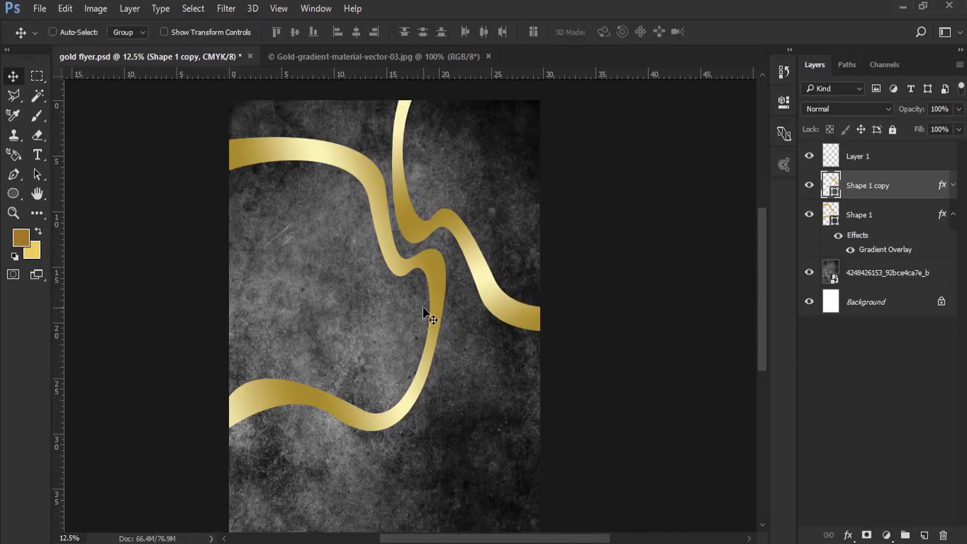
Step: Make the empty Layer 1 the target with the Pen tool active
{"action": "scroll", "coordinate": [260, 398], "scroll_direction": "down", "scroll_amount": 3}
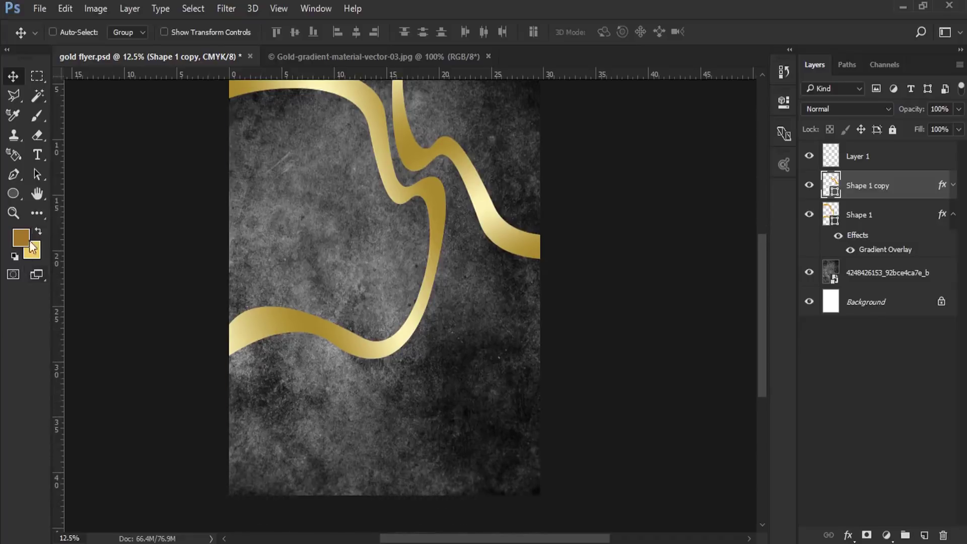
{"action": "left_click", "coordinate": [14, 175]}
{"action": "left_click", "coordinate": [856, 156]}
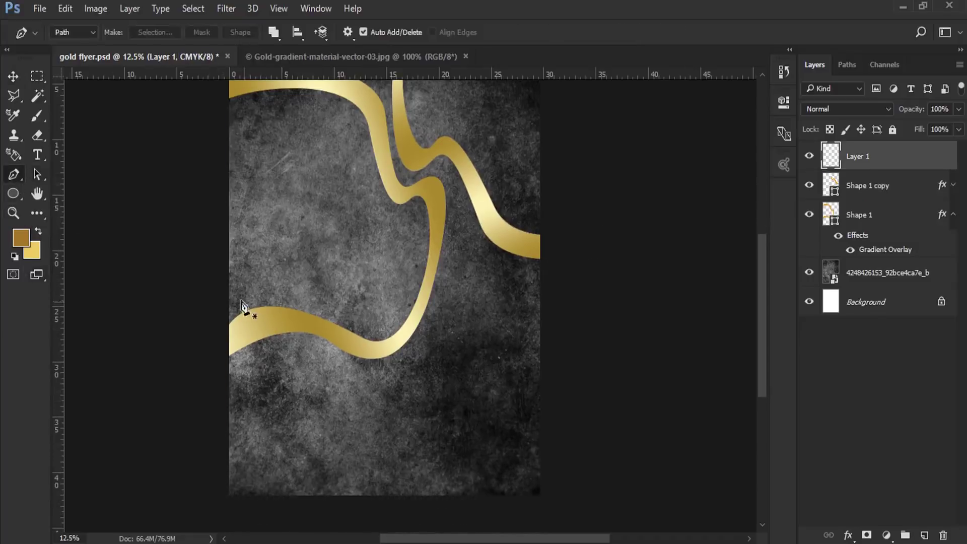
Step: Trace the ribbon's lower curve from the left edge to a tip below the bottom right
{"action": "left_click", "coordinate": [224, 427]}
{"action": "left_click_drag", "start_coordinate": [340, 428], "coordinate": [406, 457]}
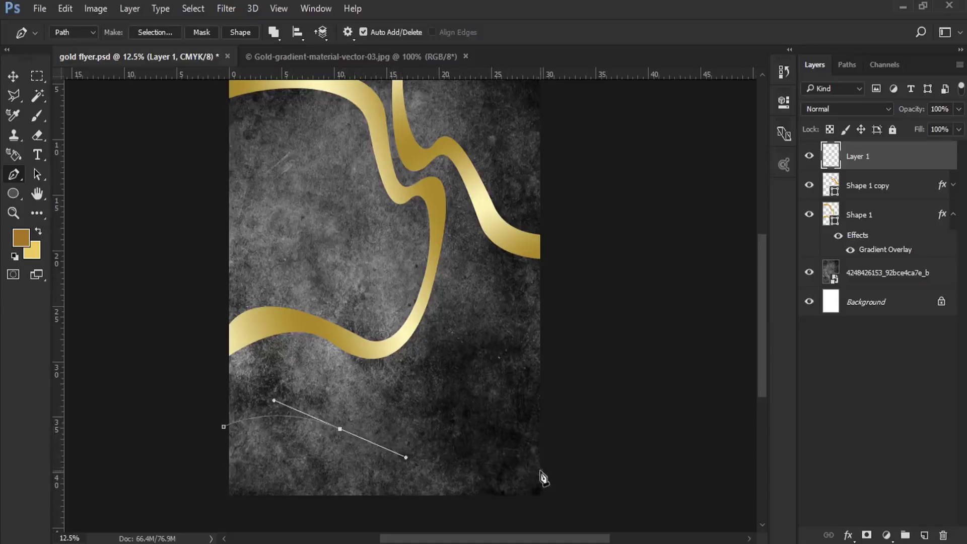
{"action": "left_click_drag", "start_coordinate": [500, 487], "coordinate": [549, 473]}
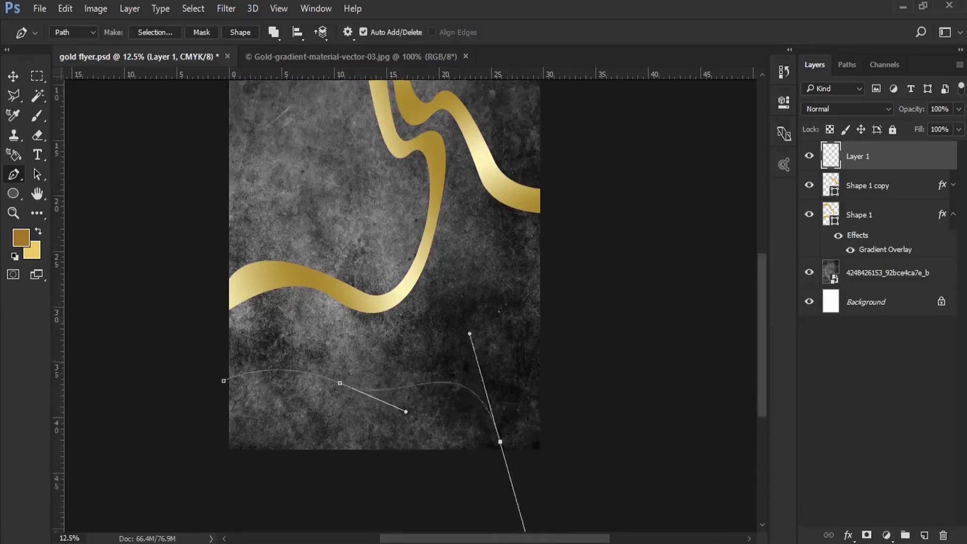
{"action": "left_click", "coordinate": [550, 458]}
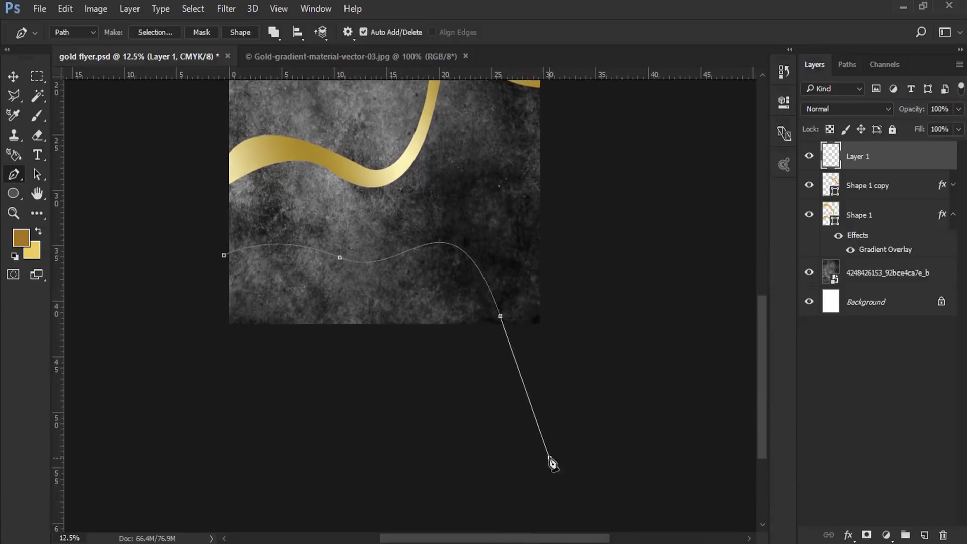
{"action": "left_click_drag", "start_coordinate": [501, 330], "coordinate": [502, 331]}
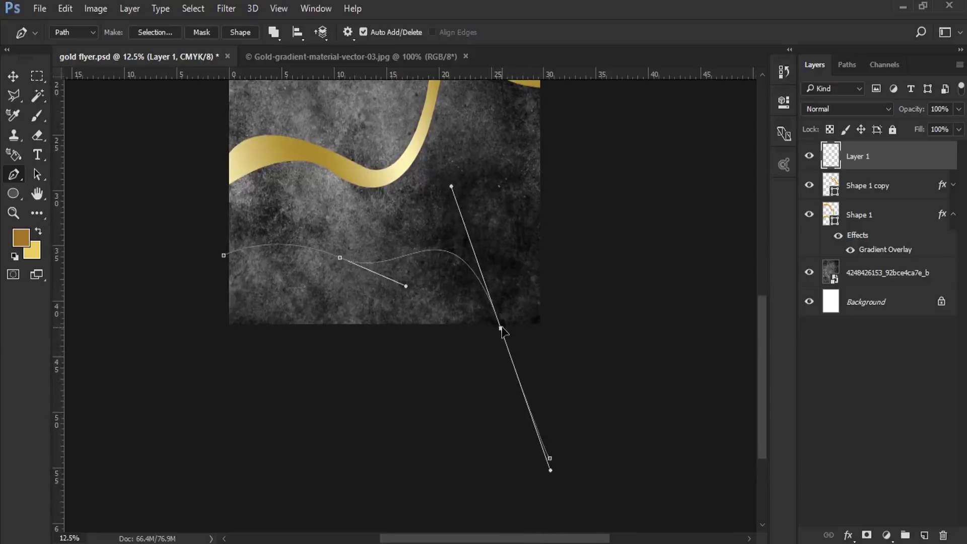
{"action": "left_click", "coordinate": [500, 329], "text": "alt"}
{"action": "key", "text": "ctrl+z"}
{"action": "key", "text": "ctrl+z"}
{"action": "left_click_drag", "start_coordinate": [500, 318], "coordinate": [501, 340]}
{"action": "key", "text": "ctrl+z"}
{"action": "key", "text": "ctrl+z"}
{"action": "left_click", "coordinate": [535, 454]}
Step: Curve the ribbon's upper edge back left, close the outline, and set it to Shape
{"action": "left_click", "coordinate": [472, 332]}
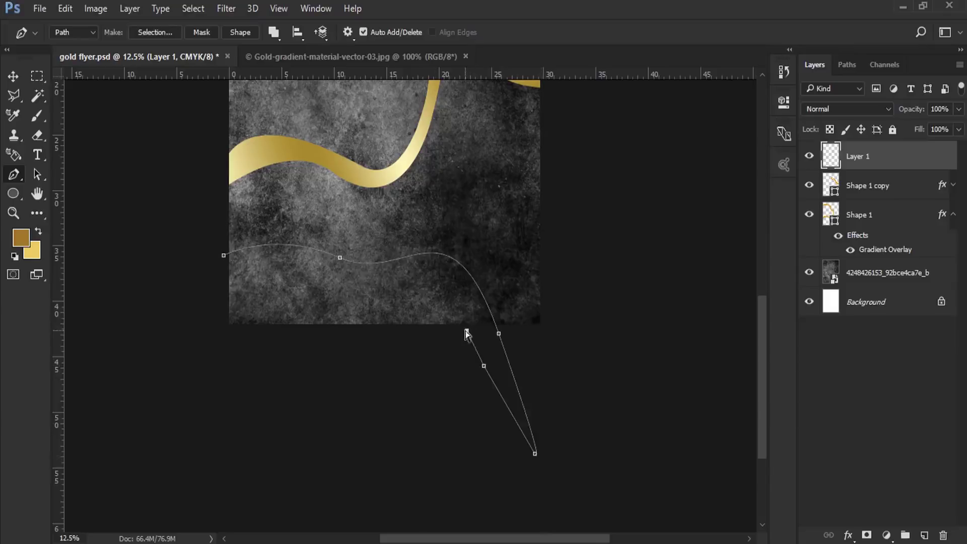
{"action": "left_click_drag", "start_coordinate": [408, 279], "coordinate": [359, 290]}
{"action": "left_click_drag", "start_coordinate": [408, 281], "coordinate": [408, 269]}
{"action": "left_click", "coordinate": [215, 270]}
{"action": "mouse_move", "coordinate": [300, 268]}
{"action": "left_mouse_down"}
{"action": "mouse_move", "coordinate": [339, 267]}
{"action": "mouse_move", "coordinate": [293, 261]}
{"action": "mouse_move", "coordinate": [336, 271]}
{"action": "mouse_move", "coordinate": [301, 261]}
{"action": "mouse_move", "coordinate": [336, 258]}
{"action": "left_mouse_up"}
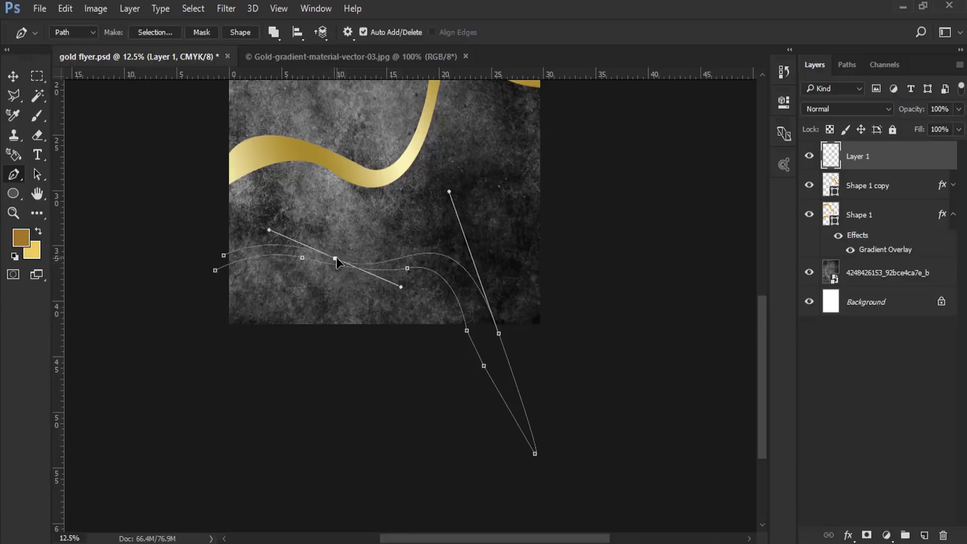
{"action": "left_click", "coordinate": [223, 257]}
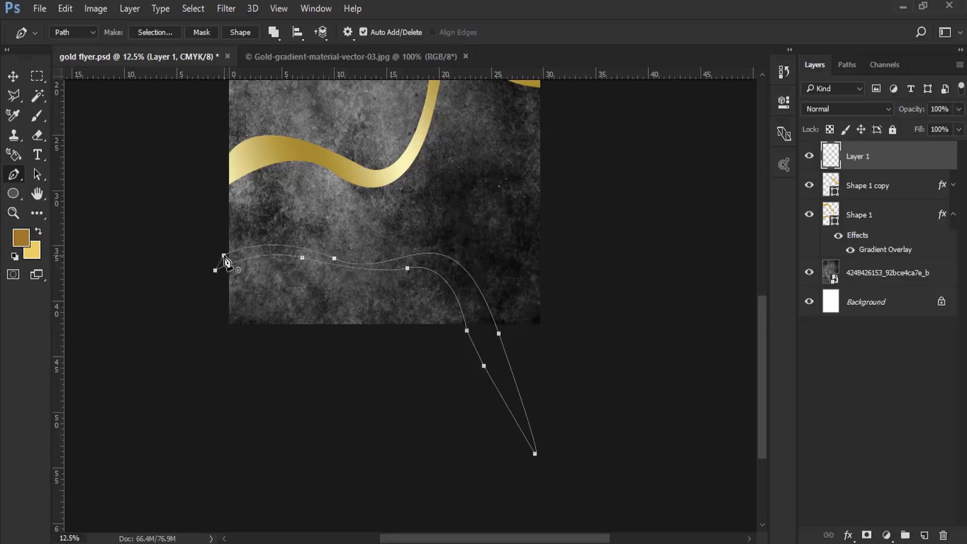
{"action": "left_click", "coordinate": [253, 36]}
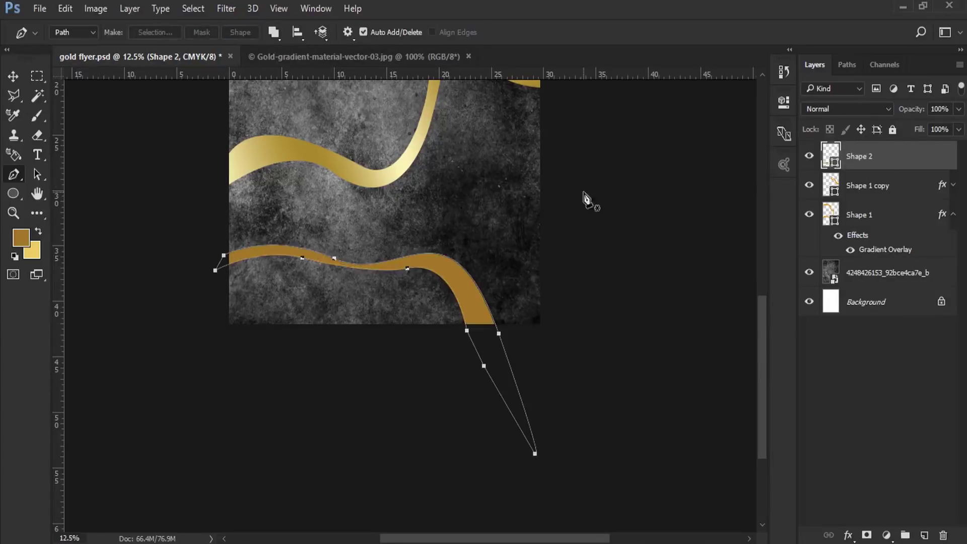
Step: Zoom in on the new ribbon and revert to its editable outline to adjust a point
{"action": "key", "text": "z"}
{"action": "left_click", "coordinate": [324, 267]}
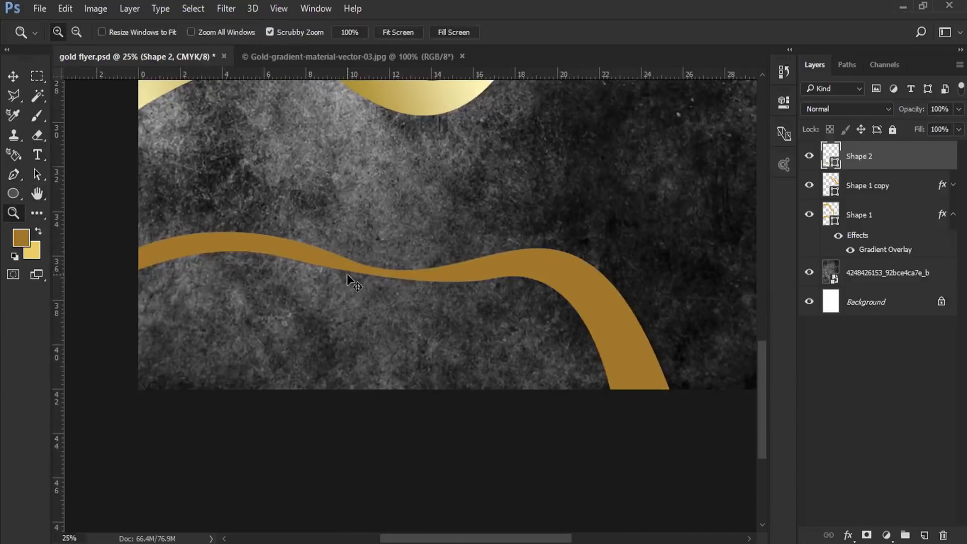
{"action": "key", "text": "ctrl+alt+z"}
{"action": "key", "text": "ctrl+alt+z"}
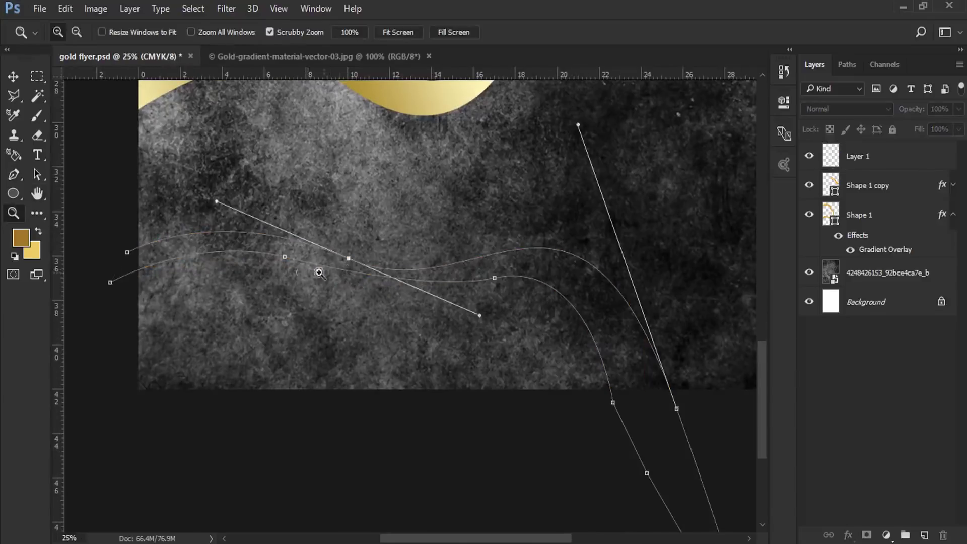
{"action": "left_click_drag", "start_coordinate": [348, 259], "coordinate": [343, 255]}
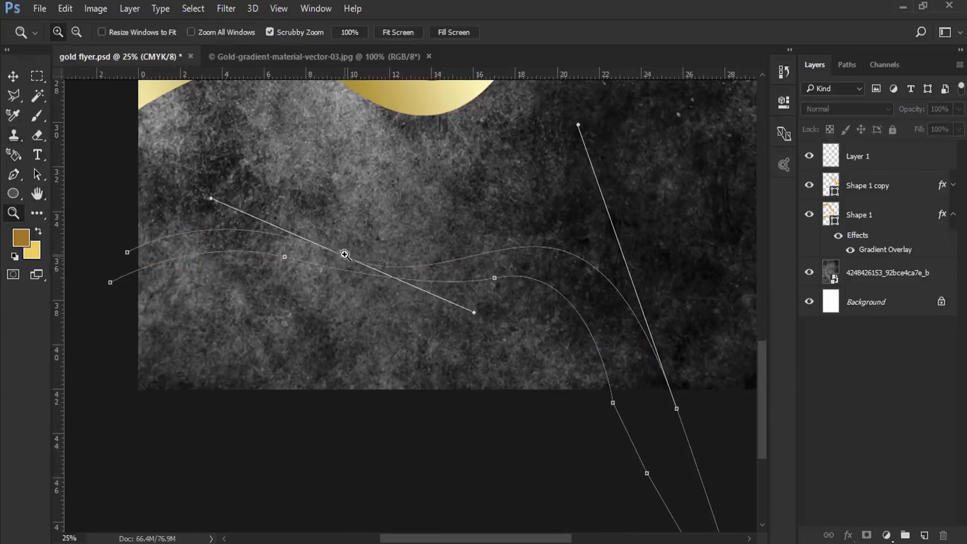
Step: Smooth the ribbon's edge curves by dragging direction handles with the Convert Point Tool
{"action": "left_click", "coordinate": [13, 174]}
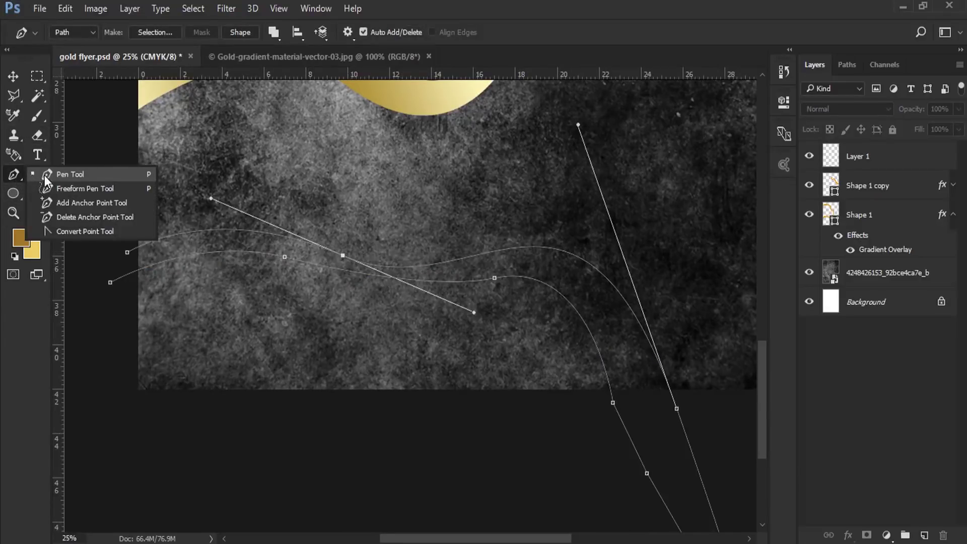
{"action": "left_click", "coordinate": [71, 173]}
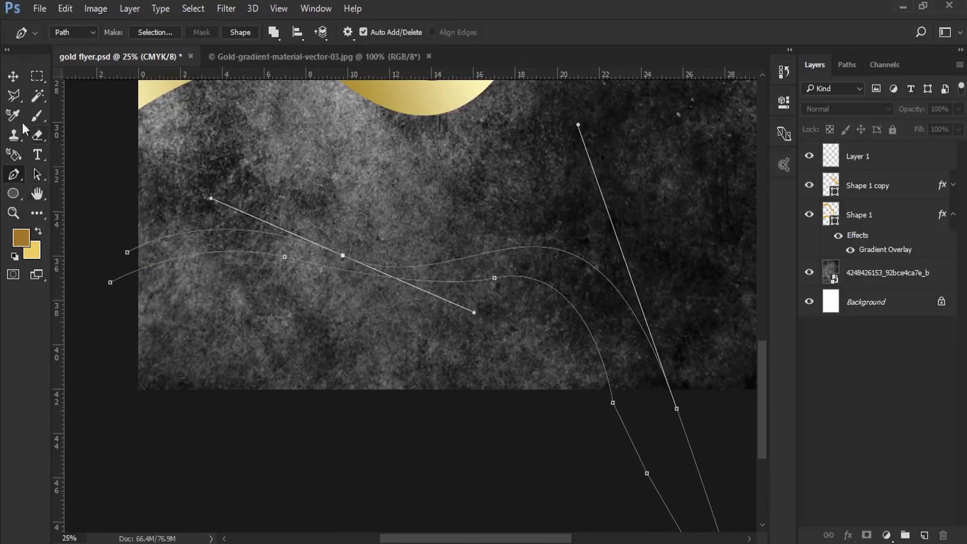
{"action": "right_click", "coordinate": [13, 173]}
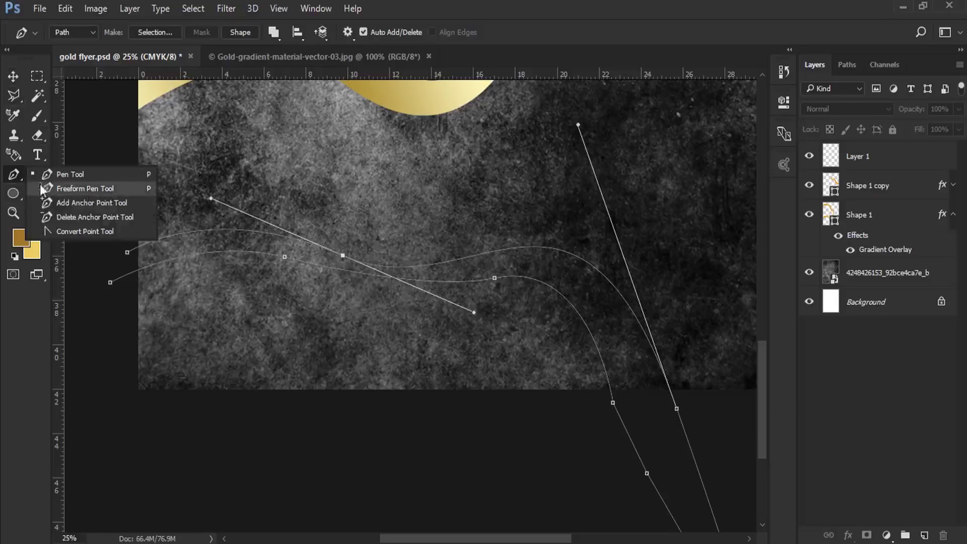
{"action": "left_click", "coordinate": [63, 233]}
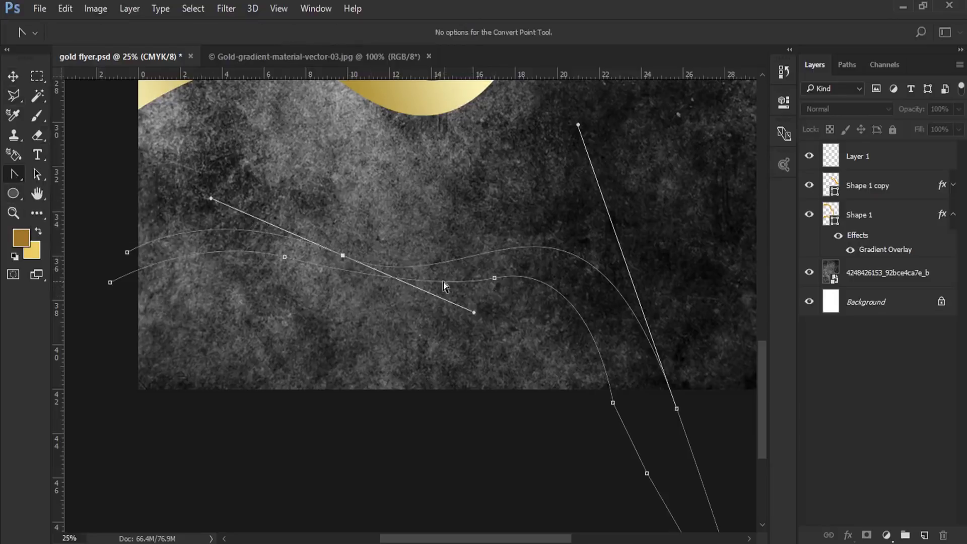
{"action": "left_click_drag", "start_coordinate": [473, 313], "coordinate": [459, 309]}
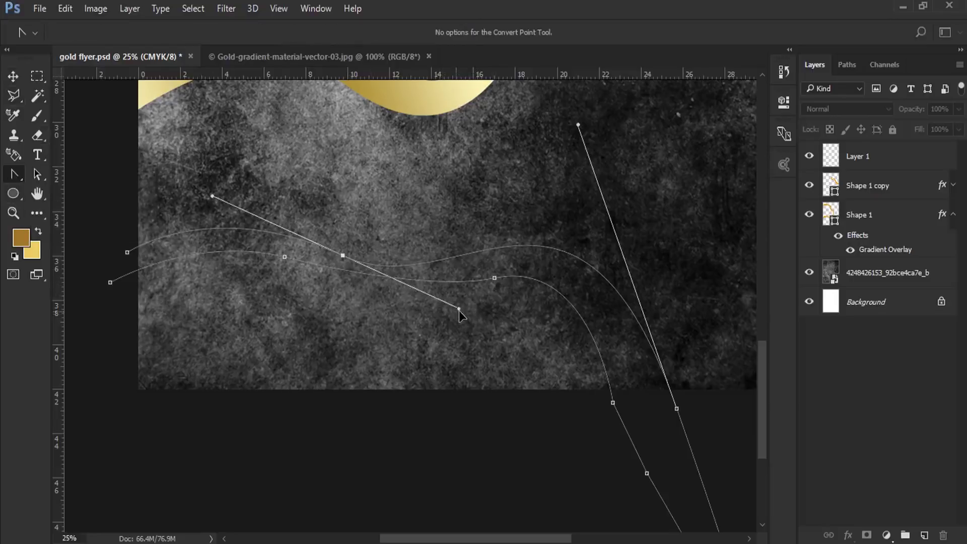
{"action": "left_click", "coordinate": [110, 282]}
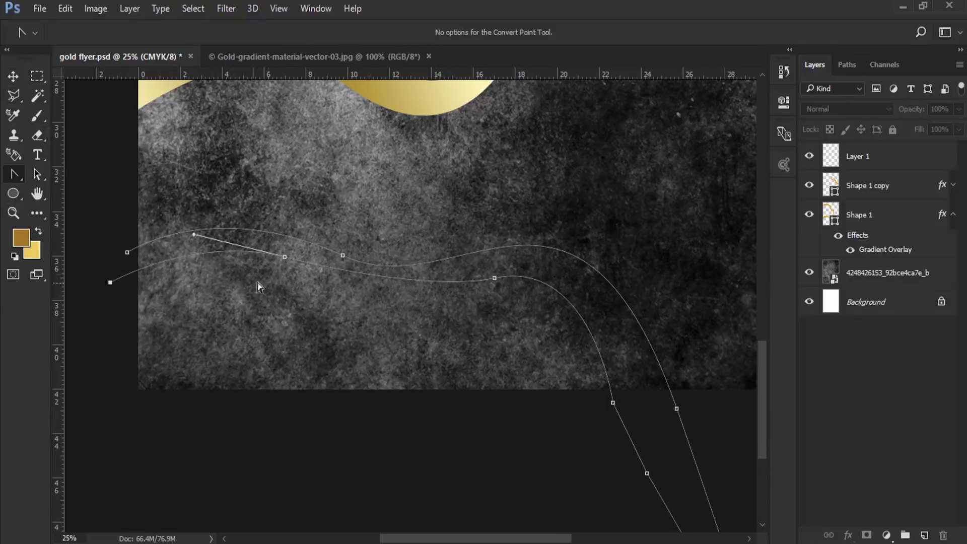
{"action": "left_click_drag", "start_coordinate": [194, 235], "coordinate": [203, 229]}
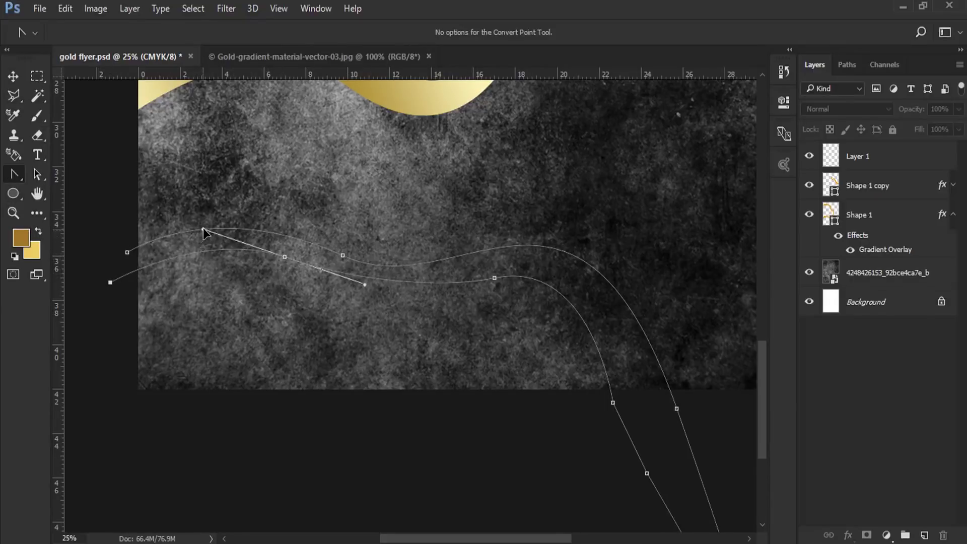
{"action": "left_click", "coordinate": [211, 231]}
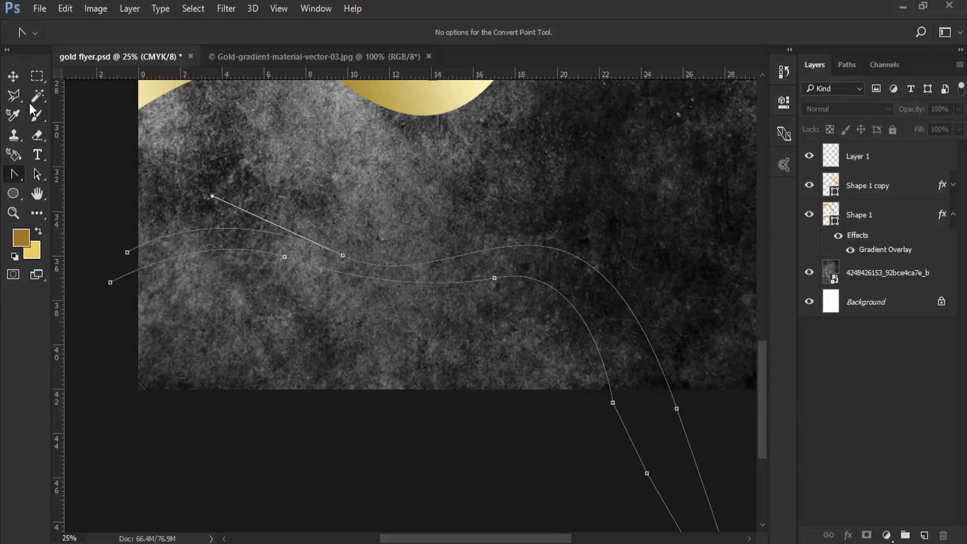
Step: Close the ribbon path at its left end with the Pen Tool and make it a shape layer
{"action": "right_click", "coordinate": [15, 179]}
{"action": "left_click", "coordinate": [60, 167]}
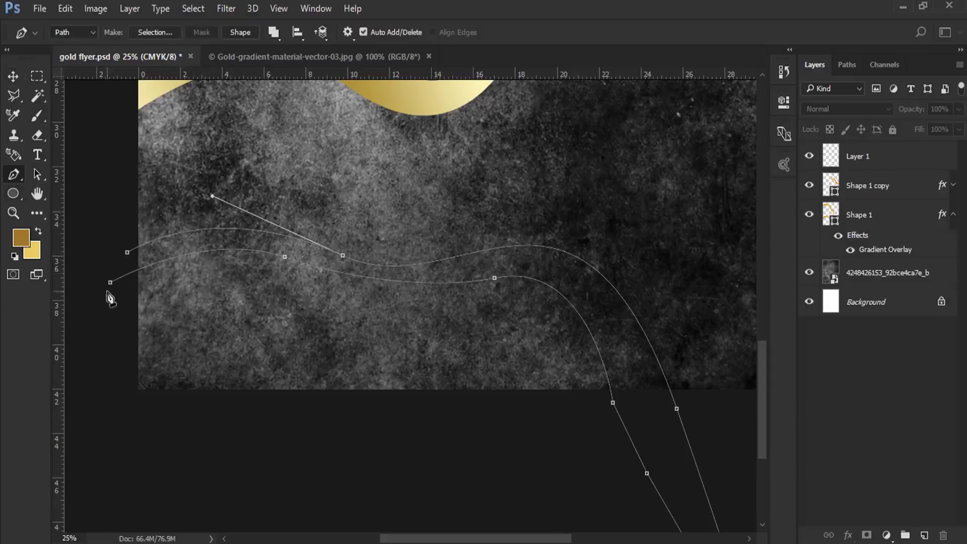
{"action": "left_click", "coordinate": [127, 252]}
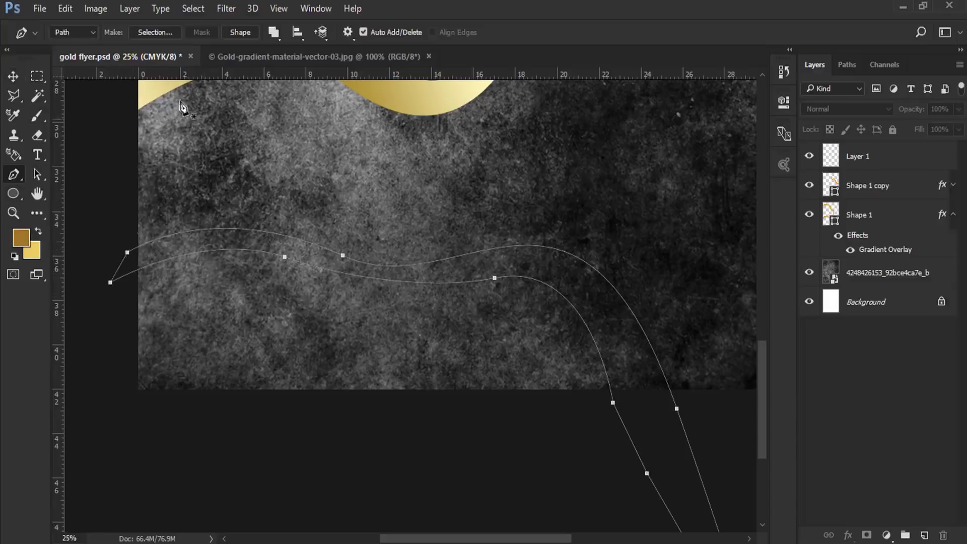
{"action": "left_click", "coordinate": [240, 32]}
{"action": "scroll", "coordinate": [126, 166], "scroll_direction": "up", "scroll_amount": 5}
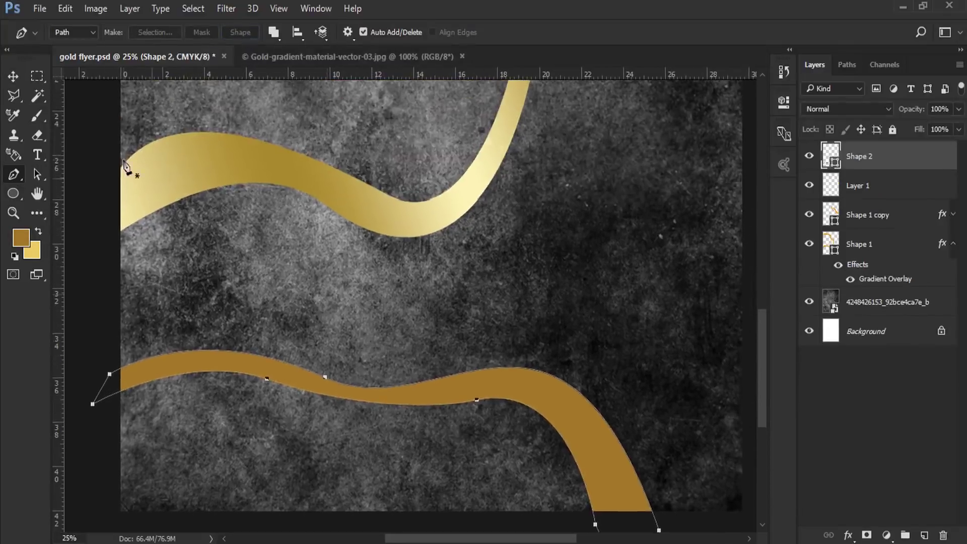
Step: Copy Shape 1's gold layer style and paste it onto Shape 2
{"action": "left_click", "coordinate": [12, 76]}
{"action": "right_click", "coordinate": [221, 155]}
{"action": "left_click", "coordinate": [302, 160]}
{"action": "right_click", "coordinate": [867, 249]}
{"action": "key", "text": "Escape"}
{"action": "right_click", "coordinate": [526, 386]}
{"action": "left_click", "coordinate": [553, 394]}
{"action": "right_click", "coordinate": [871, 160]}
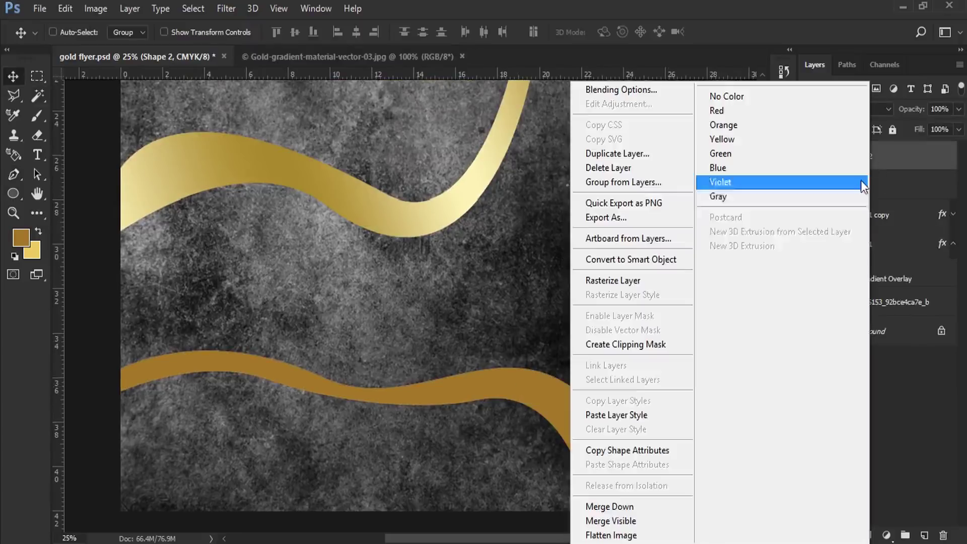
{"action": "left_click", "coordinate": [617, 415]}
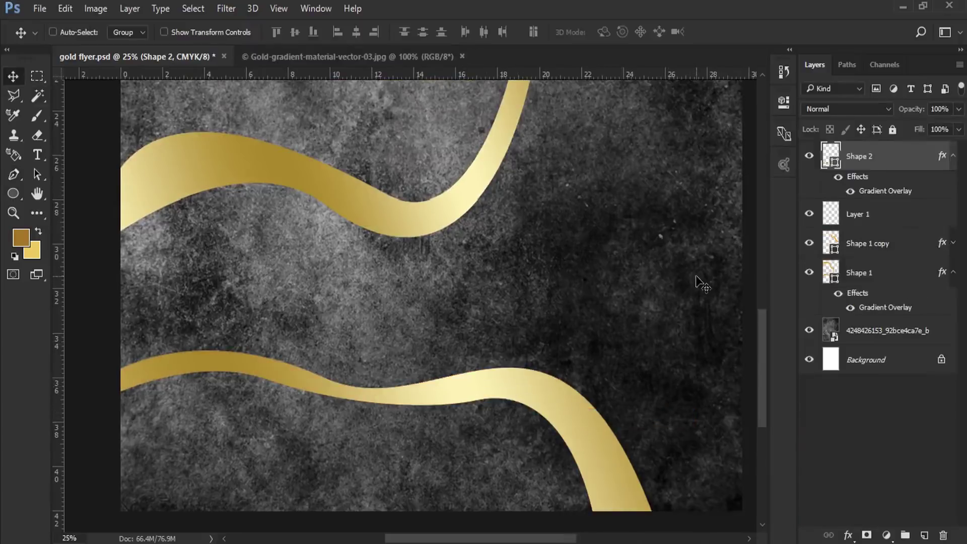
Step: Make Shape 2's Gradient Overlay radial with 75% scale
{"action": "double_click", "coordinate": [867, 191]}
{"action": "mouse_move", "coordinate": [449, 71]}
{"action": "left_mouse_down"}
{"action": "mouse_move", "coordinate": [654, 28]}
{"action": "mouse_move", "coordinate": [685, 36]}
{"action": "left_mouse_up"}
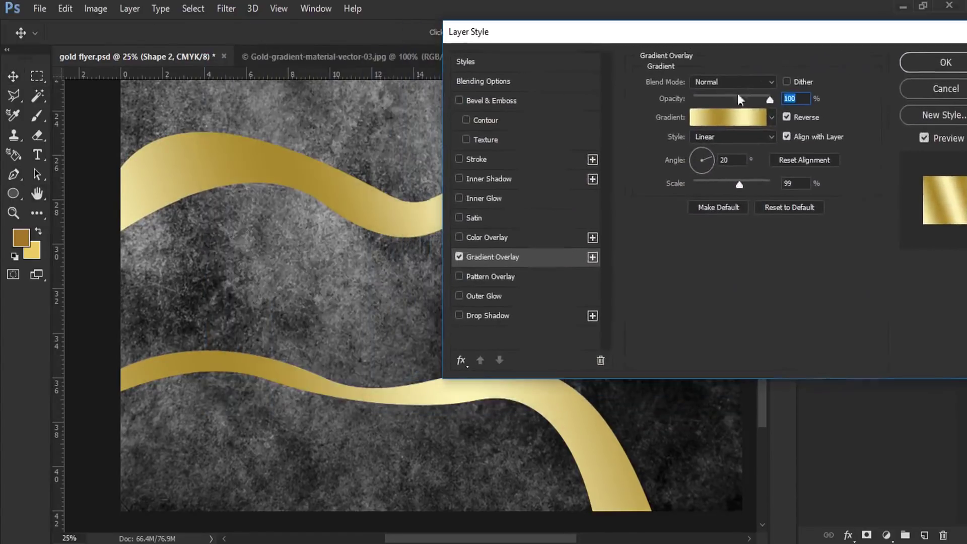
{"action": "left_click", "coordinate": [766, 137]}
{"action": "left_click", "coordinate": [748, 154]}
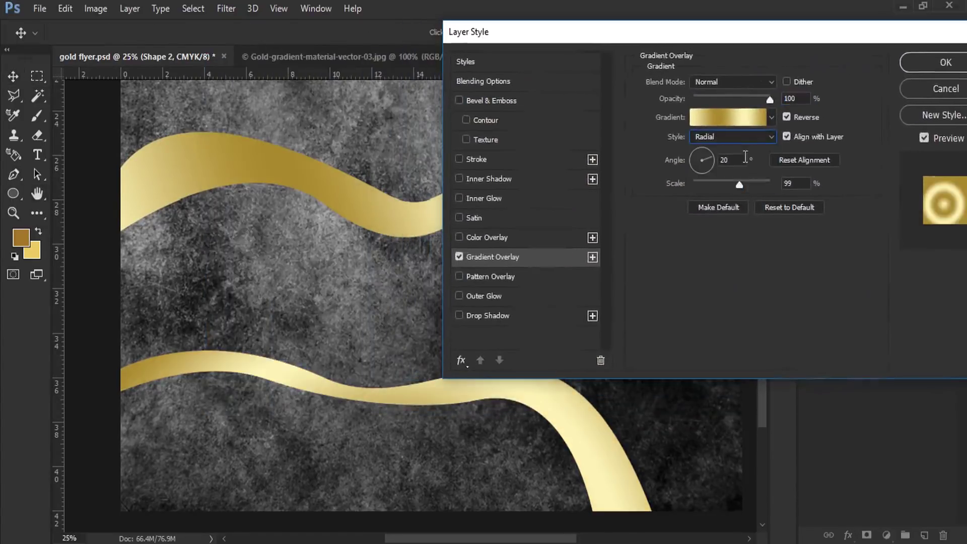
{"action": "left_click", "coordinate": [725, 184]}
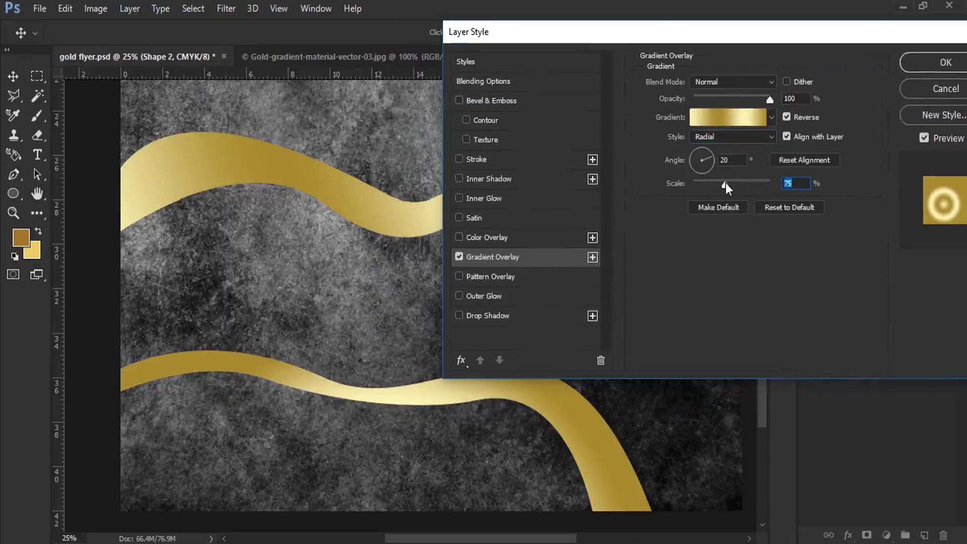
{"action": "left_click", "coordinate": [921, 70]}
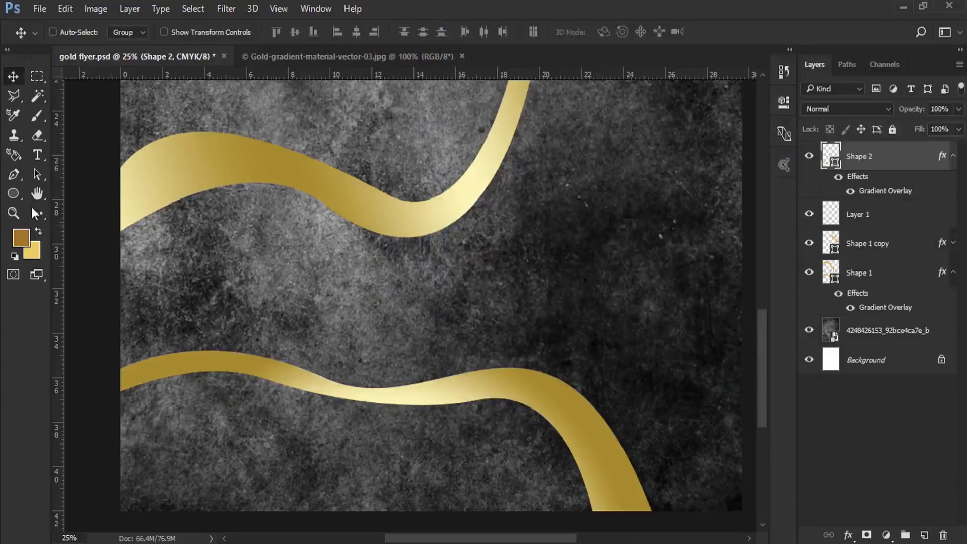
Step: Zoom out to the whole flyer and add a new layer above the grunge texture
{"action": "key", "text": "z"}
{"action": "left_click", "coordinate": [421, 270], "text": "alt"}
{"action": "left_click_drag", "start_coordinate": [501, 231], "coordinate": [456, 389]}
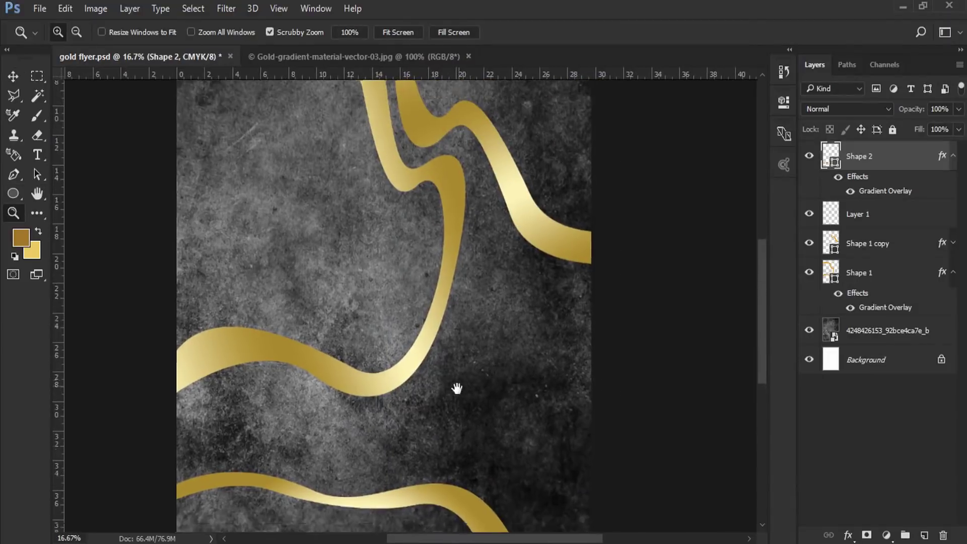
{"action": "left_click", "coordinate": [427, 328], "text": "alt"}
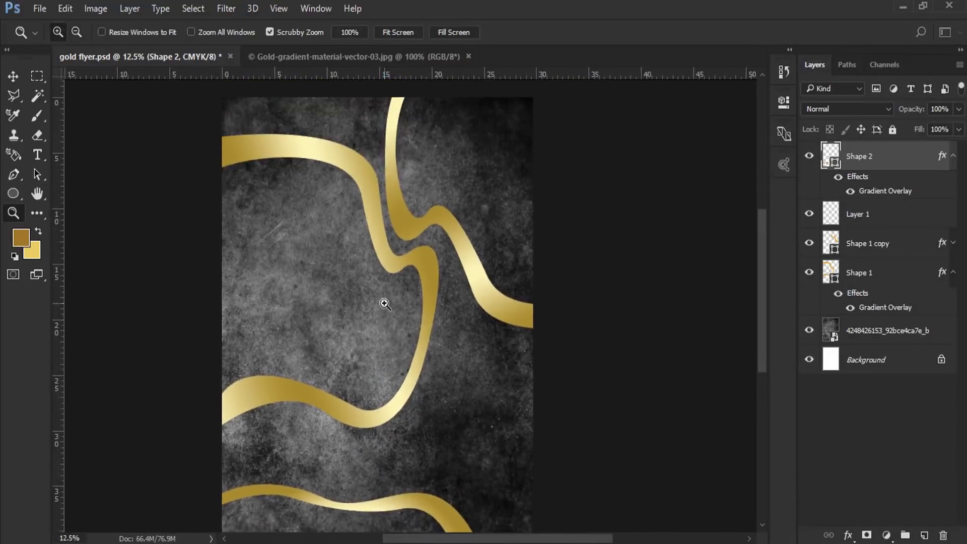
{"action": "left_click", "coordinate": [14, 76]}
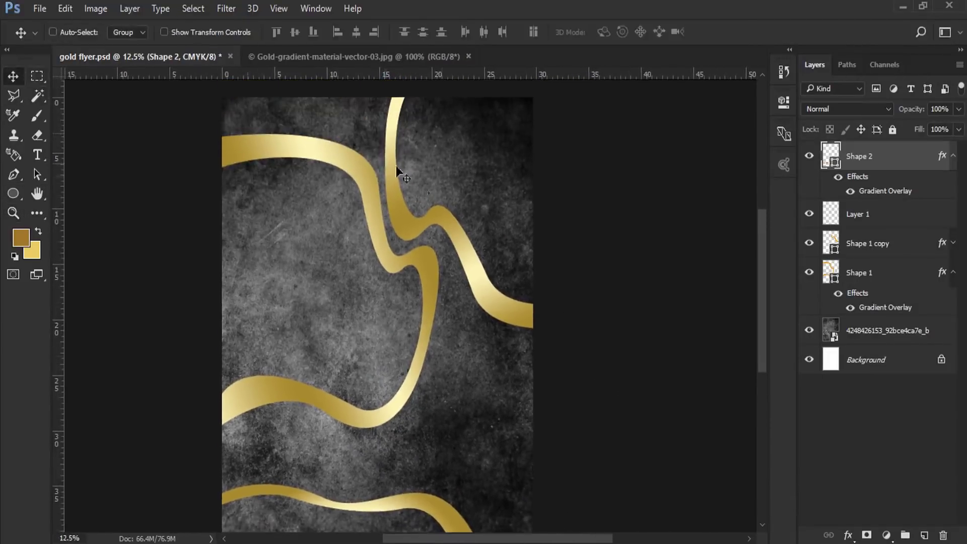
{"action": "left_click", "coordinate": [886, 332]}
{"action": "left_click", "coordinate": [925, 532]}
Step: Drag the hgt steak photo from the Food folder into the flyer and move it up-left
{"action": "key", "text": "alt+Tab"}
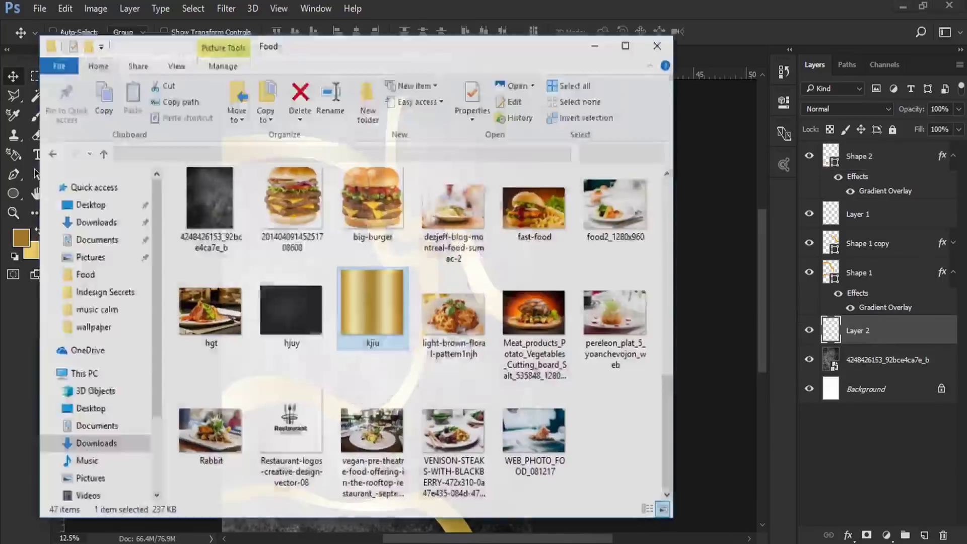
{"action": "left_click", "coordinate": [626, 32]}
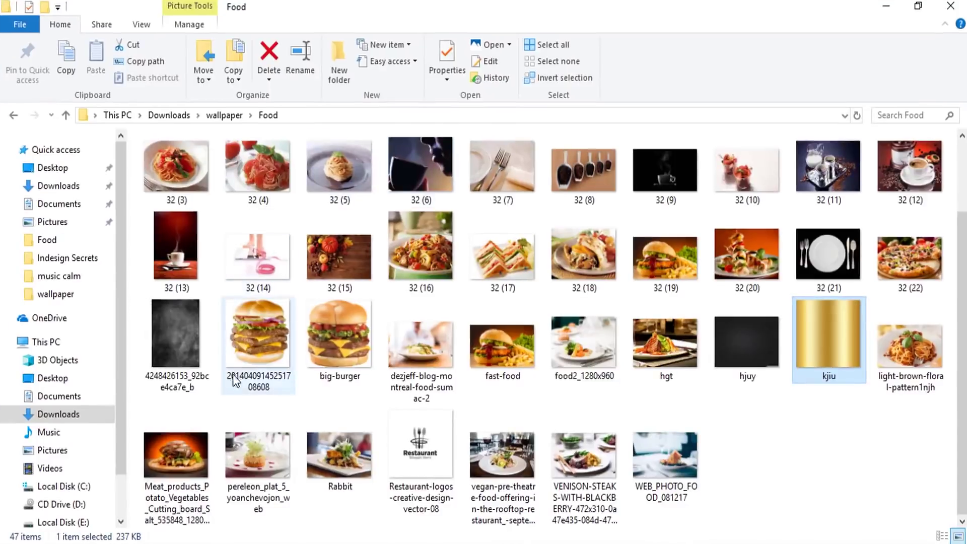
{"action": "left_click_drag", "start_coordinate": [697, 352], "coordinate": [273, 350]}
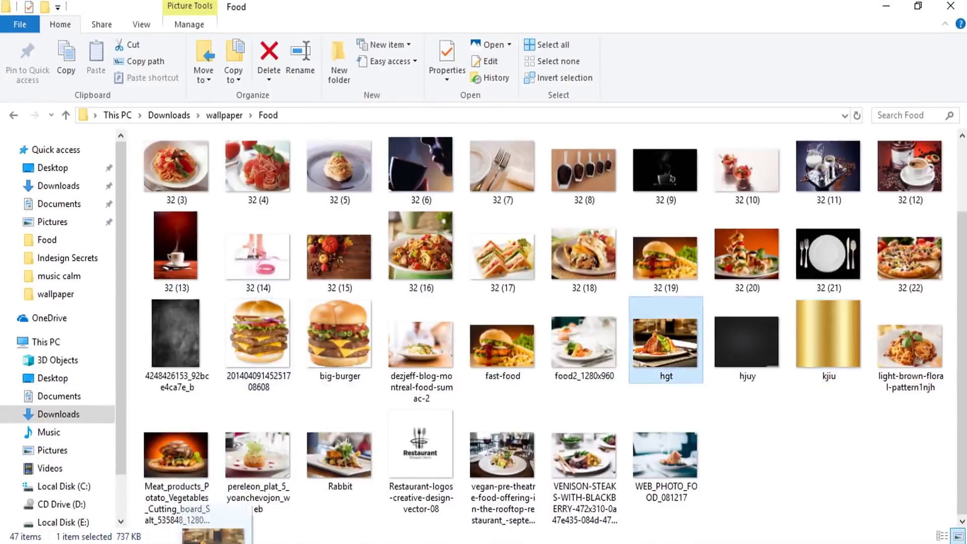
{"action": "left_click_drag", "start_coordinate": [395, 274], "coordinate": [348, 247]}
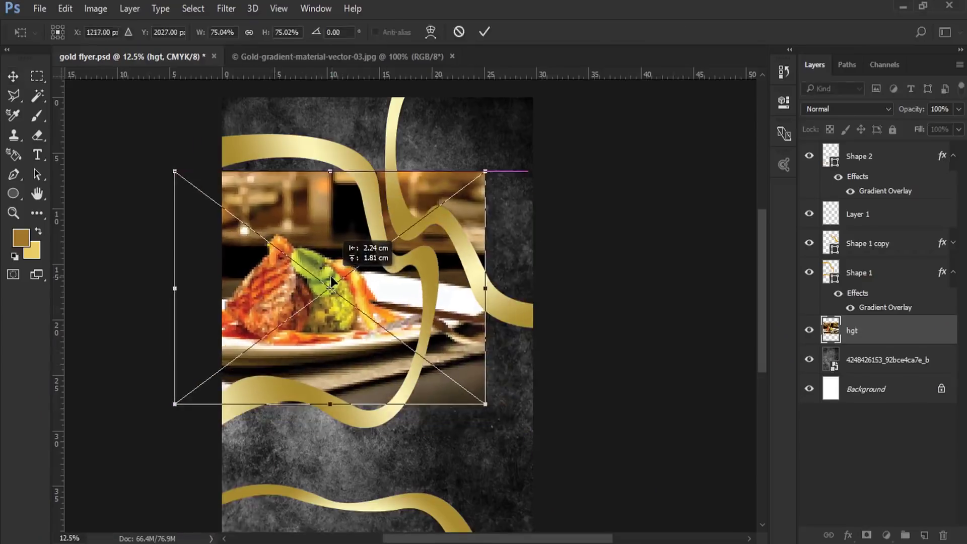
Step: Enlarge the steak photo and shift it over the upper-middle flyer, then commit the transform
{"action": "left_click_drag", "start_coordinate": [486, 171], "coordinate": [493, 165]}
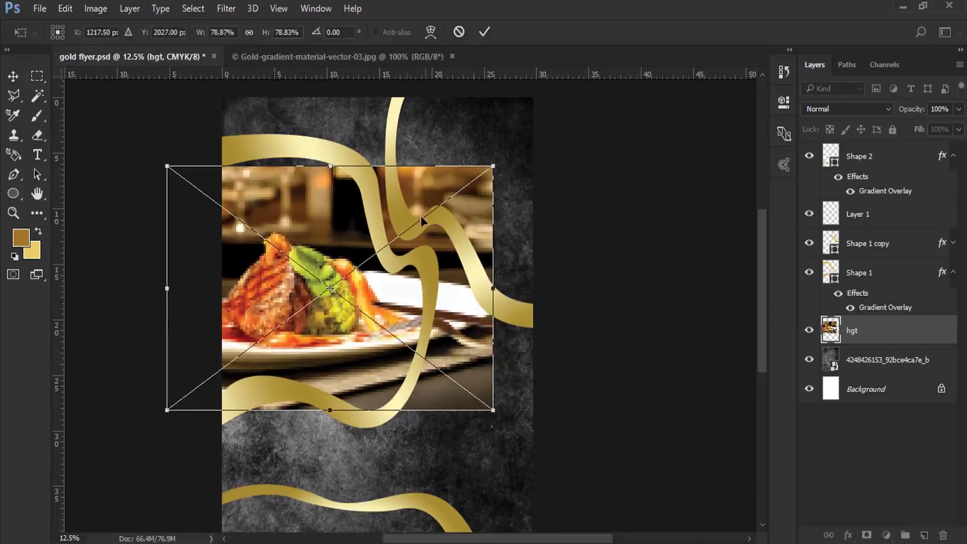
{"action": "left_click_drag", "start_coordinate": [367, 229], "coordinate": [375, 226]}
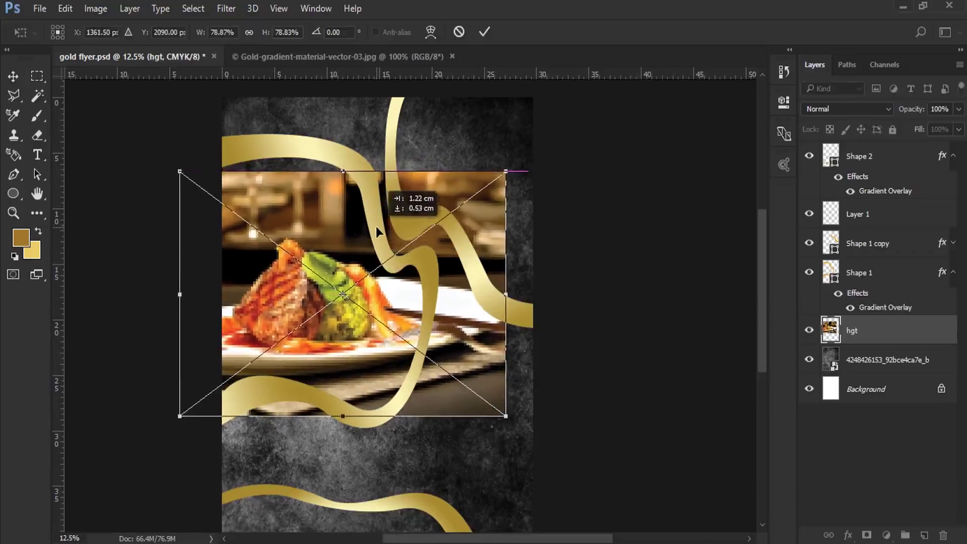
{"action": "left_click_drag", "start_coordinate": [176, 166], "coordinate": [151, 154]}
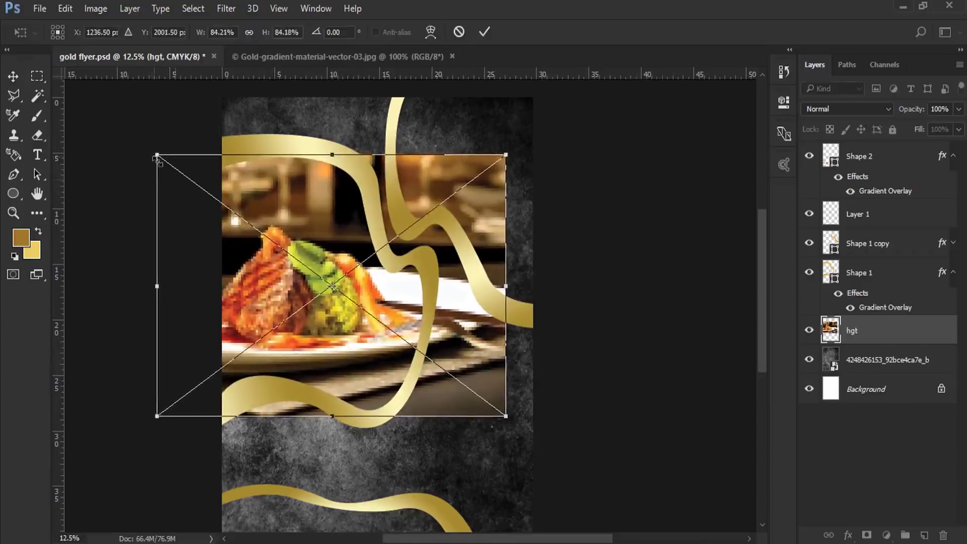
{"action": "left_click_drag", "start_coordinate": [252, 214], "coordinate": [262, 213]}
{"action": "key", "text": "Return"}
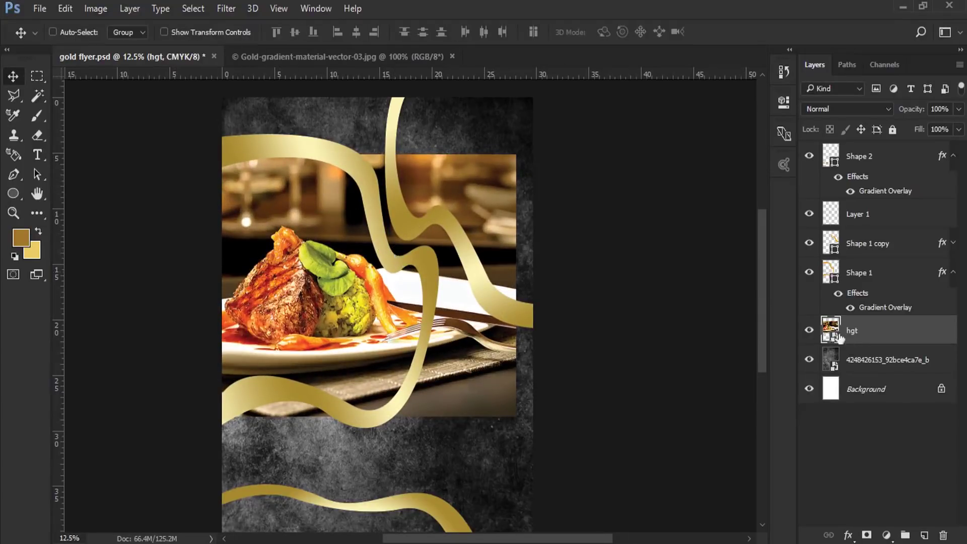
Step: Add a layer mask to the steak photo and trace the gold ribbon edge with Polygonal Lasso
{"action": "left_click", "coordinate": [866, 534]}
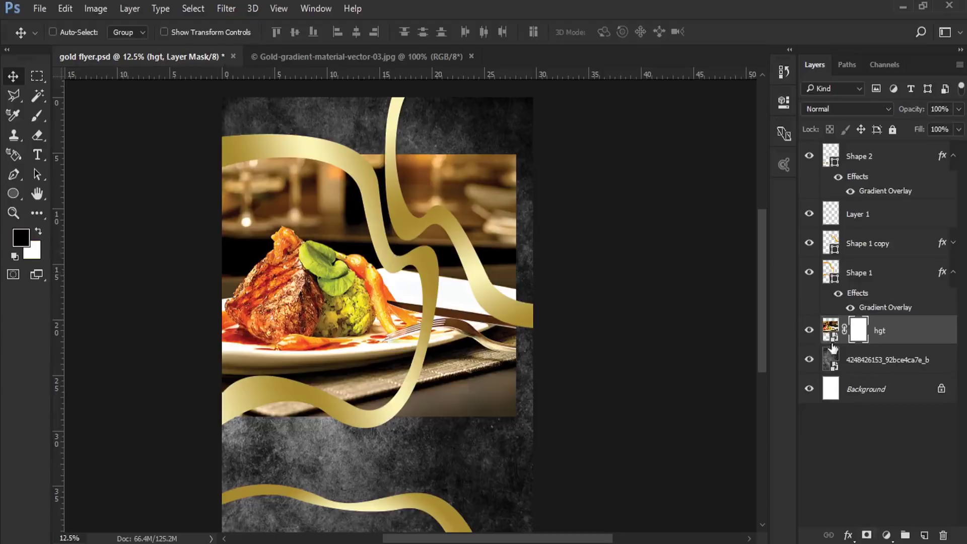
{"action": "key", "text": "l"}
{"action": "left_click", "coordinate": [237, 148]}
{"action": "left_click", "coordinate": [352, 159]}
{"action": "left_click", "coordinate": [375, 199]}
{"action": "left_click", "coordinate": [385, 254]}
{"action": "left_click", "coordinate": [427, 258]}
{"action": "left_click", "coordinate": [423, 348]}
{"action": "left_click", "coordinate": [383, 416]}
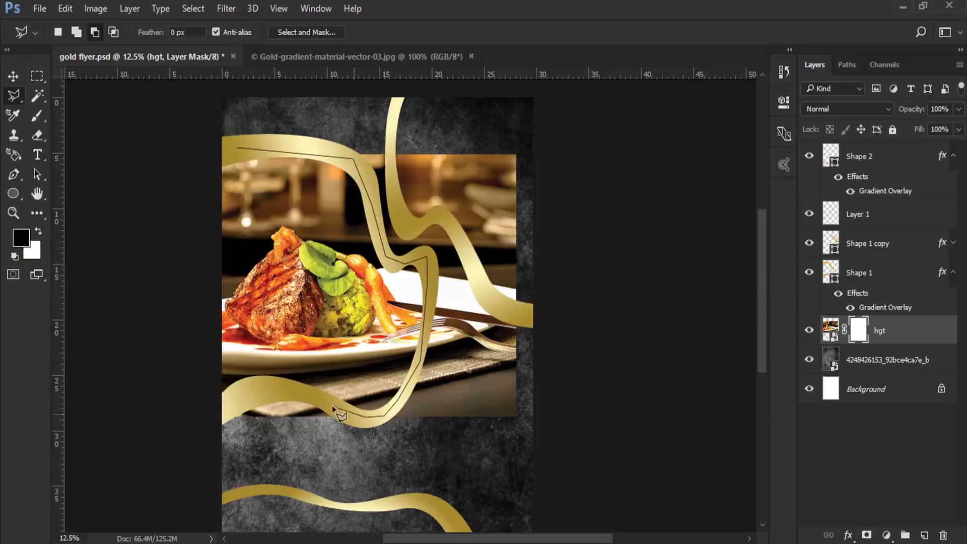
{"action": "left_click", "coordinate": [287, 393]}
{"action": "left_click", "coordinate": [201, 407]}
{"action": "double_click", "coordinate": [186, 150]}
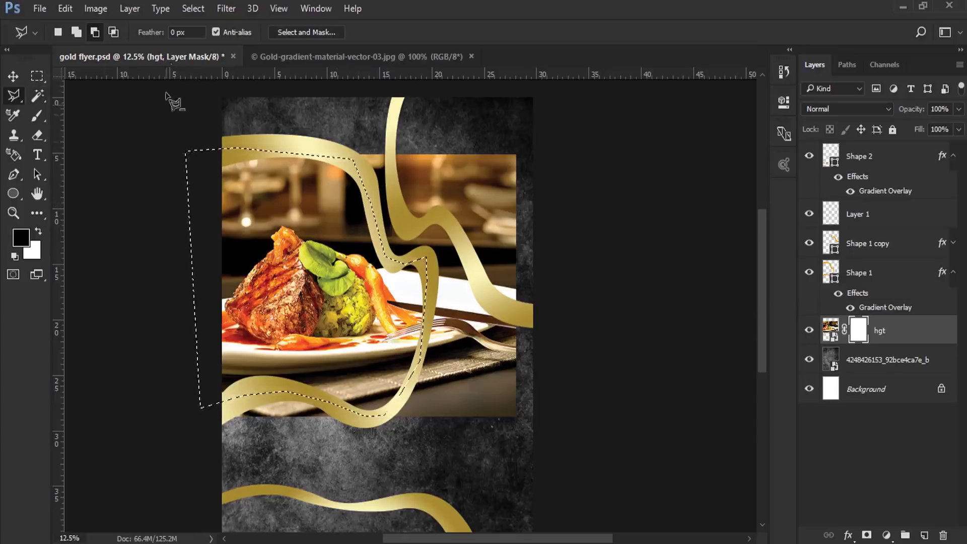
Step: Invert the selection and fill the mask black with Paint Bucket to hide the photo's right part
{"action": "left_click", "coordinate": [193, 8]}
{"action": "left_click", "coordinate": [203, 89]}
{"action": "left_click", "coordinate": [21, 236]}
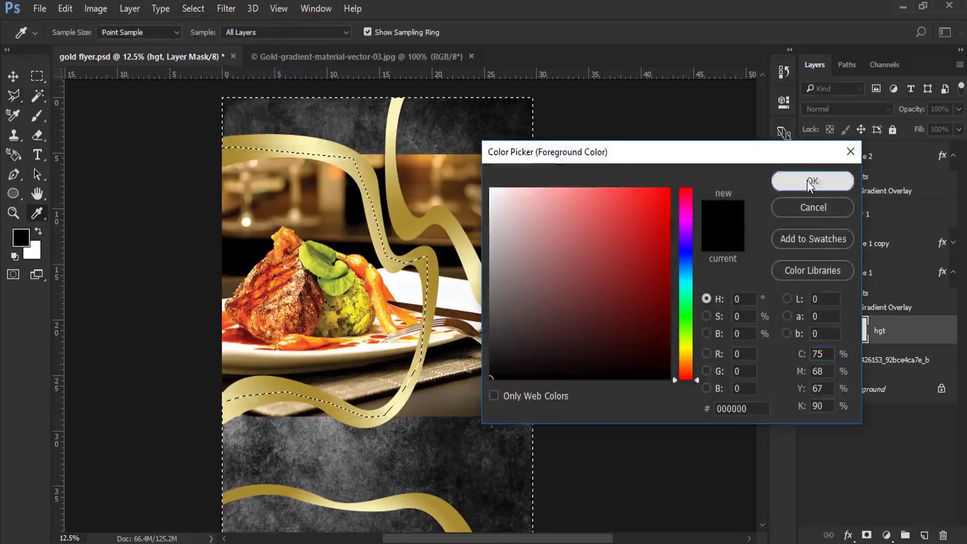
{"action": "left_click", "coordinate": [812, 181]}
{"action": "right_click", "coordinate": [42, 210]}
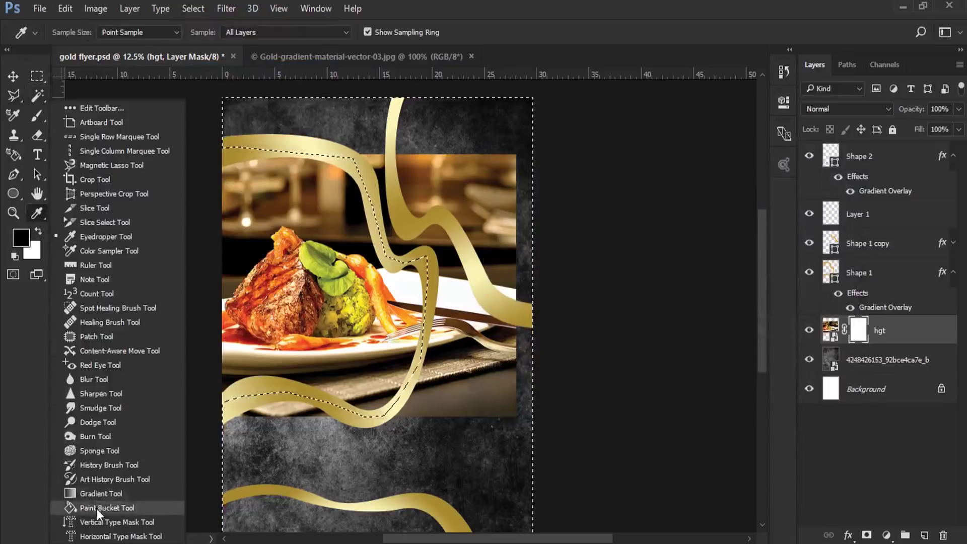
{"action": "left_click", "coordinate": [97, 508]}
{"action": "left_click", "coordinate": [428, 238]}
{"action": "key", "text": "ctrl+d"}
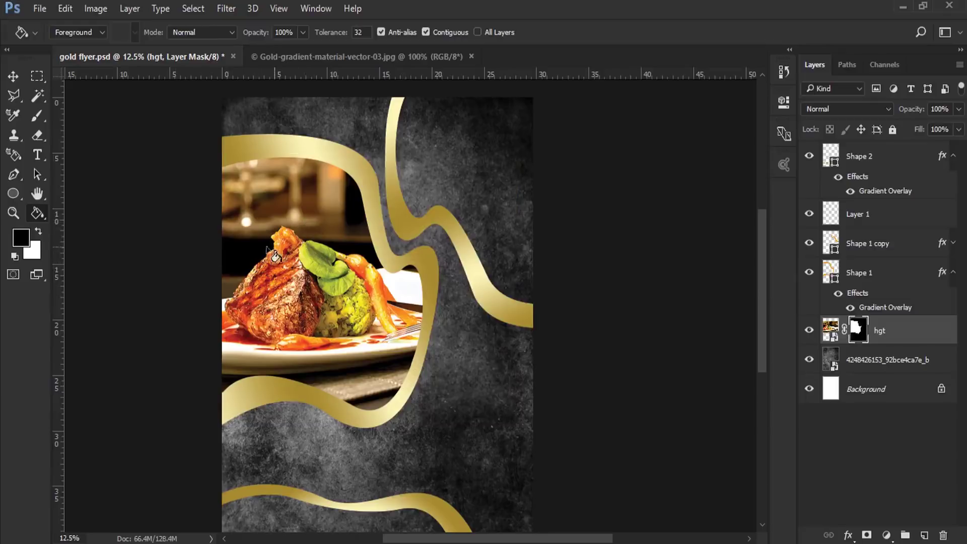
Step: Select the Shape 1 copy layer from the canvas with the Move tool
{"action": "left_click", "coordinate": [6, 76]}
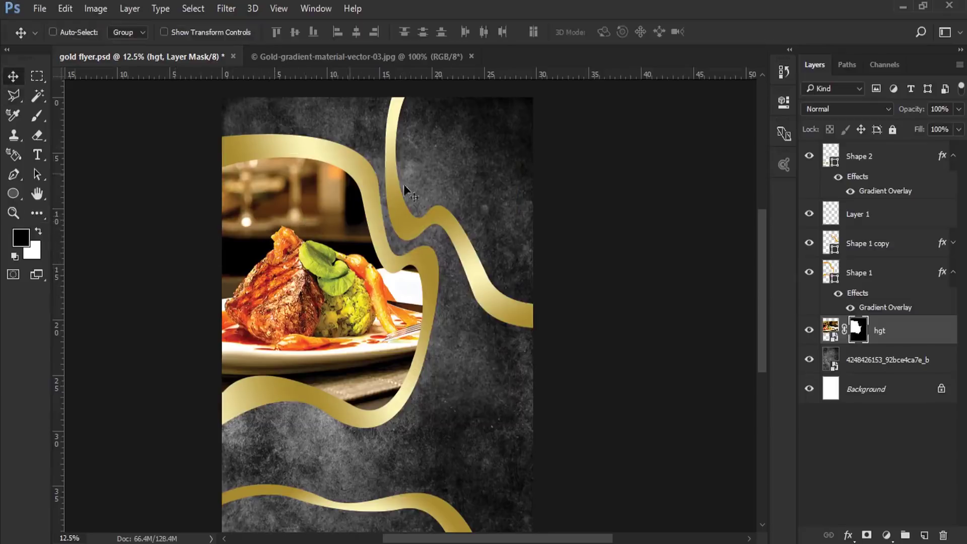
{"action": "right_click", "coordinate": [476, 267]}
{"action": "left_click", "coordinate": [485, 268]}
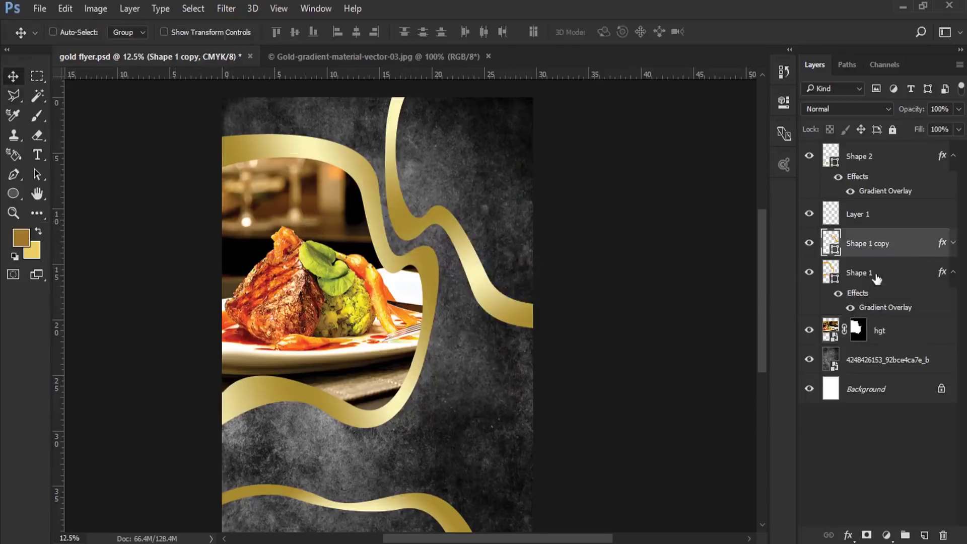
Step: Place the pasta photo above Shape 1, shrunk to about 65% and aligned to the top edge
{"action": "left_click", "coordinate": [877, 276]}
{"action": "left_click", "coordinate": [925, 536]}
{"action": "mouse_move", "coordinate": [417, 300]}
{"action": "left_mouse_down"}
{"action": "mouse_move", "coordinate": [249, 511]}
{"action": "mouse_move", "coordinate": [473, 259]}
{"action": "left_mouse_up"}
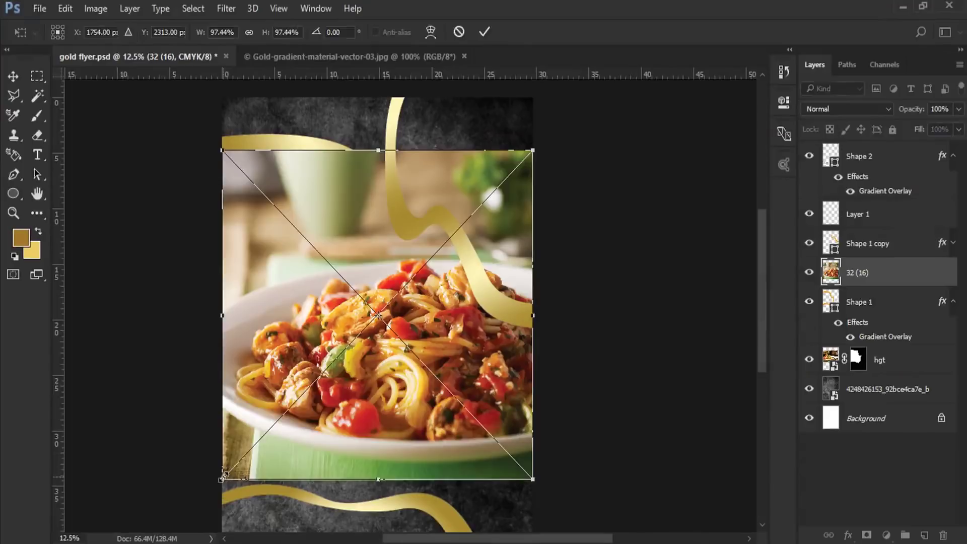
{"action": "left_click_drag", "start_coordinate": [224, 476], "coordinate": [308, 388]}
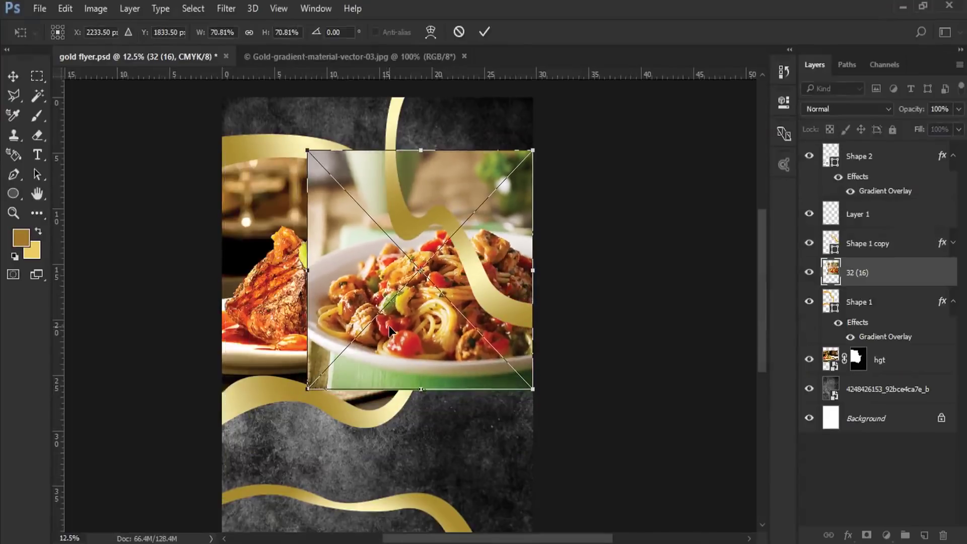
{"action": "left_click_drag", "start_coordinate": [444, 344], "coordinate": [478, 260]}
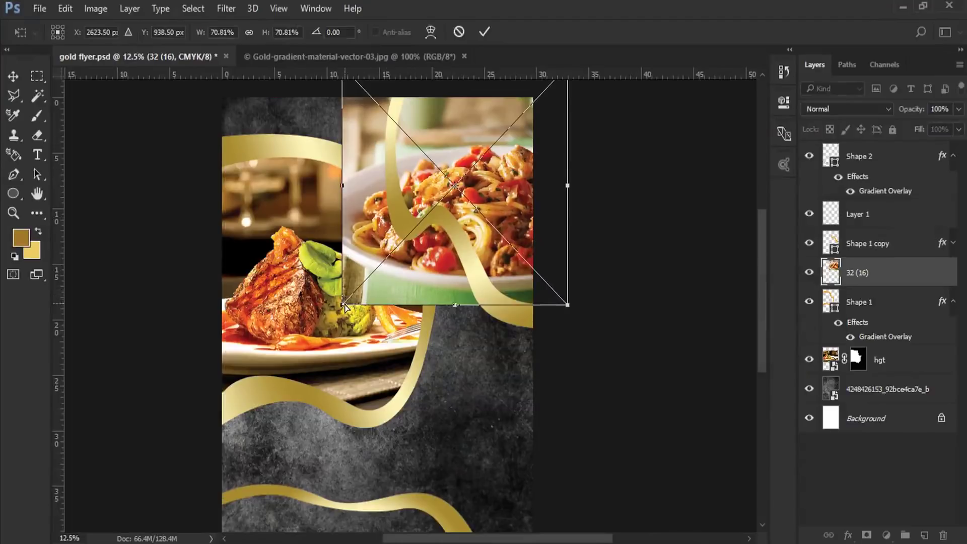
{"action": "left_click_drag", "start_coordinate": [342, 302], "coordinate": [362, 299]}
{"action": "left_click_drag", "start_coordinate": [446, 225], "coordinate": [455, 238]}
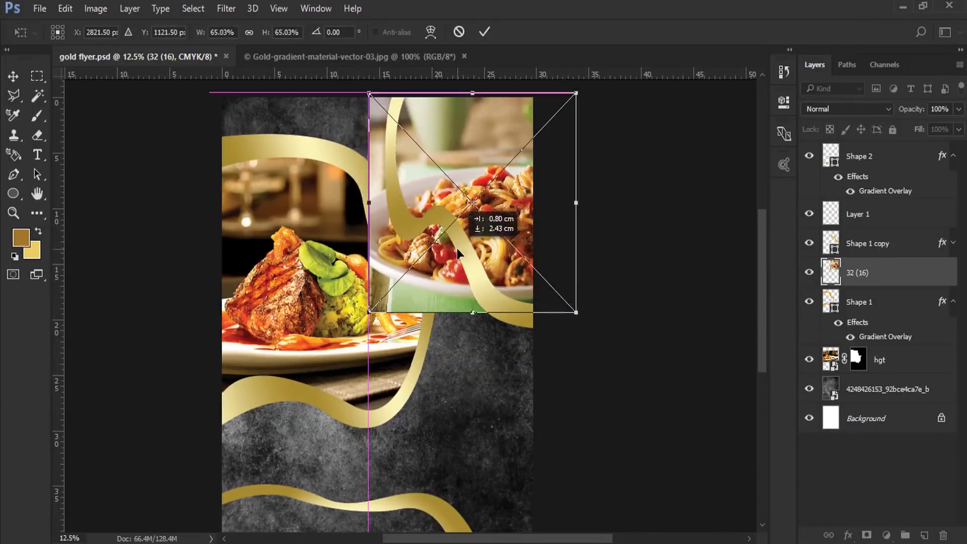
{"action": "left_click_drag", "start_coordinate": [369, 93], "coordinate": [385, 99]}
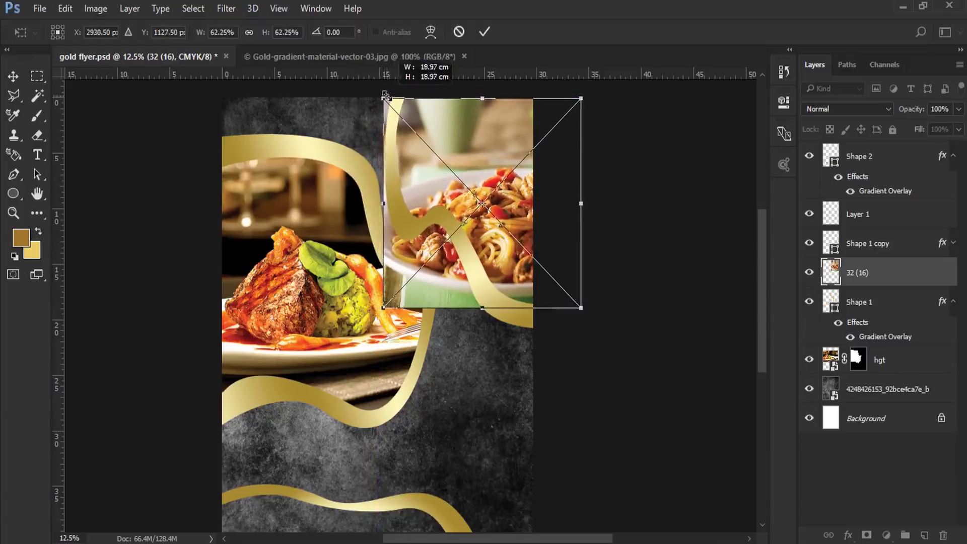
{"action": "left_click_drag", "start_coordinate": [474, 179], "coordinate": [473, 174]}
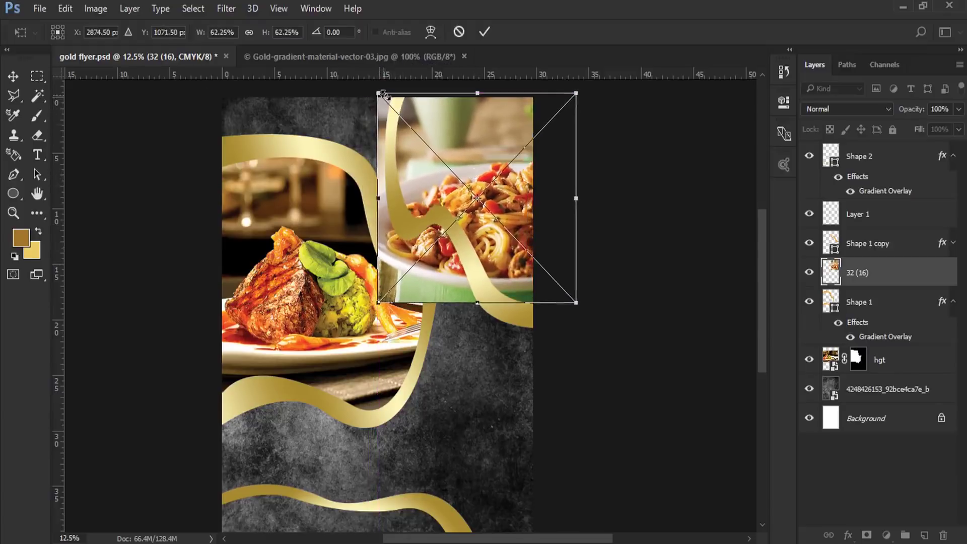
{"action": "left_click_drag", "start_coordinate": [382, 95], "coordinate": [388, 101]}
{"action": "key", "text": "Return"}
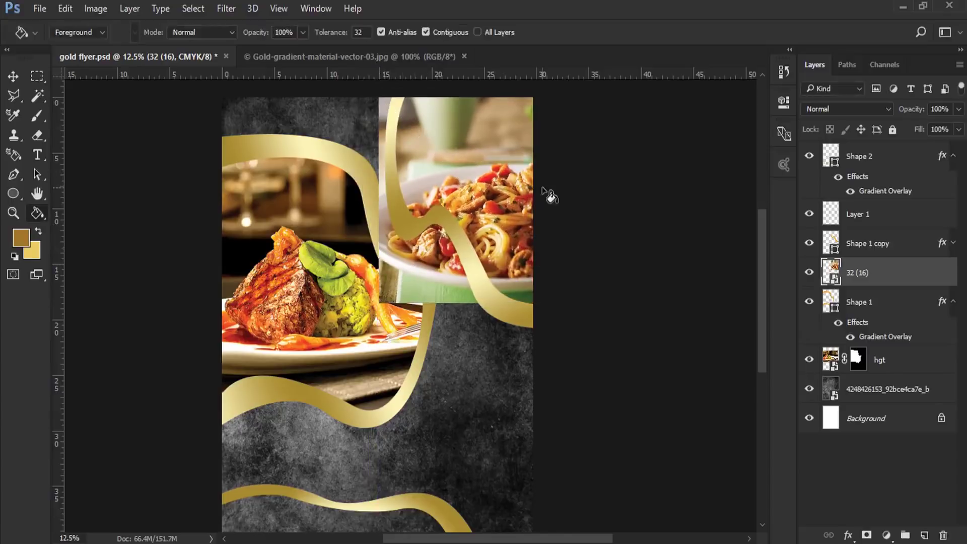
Step: Reposition the pasta photo and enlarge it to about 70%, testing a horizontal flip
{"action": "key", "text": "v"}
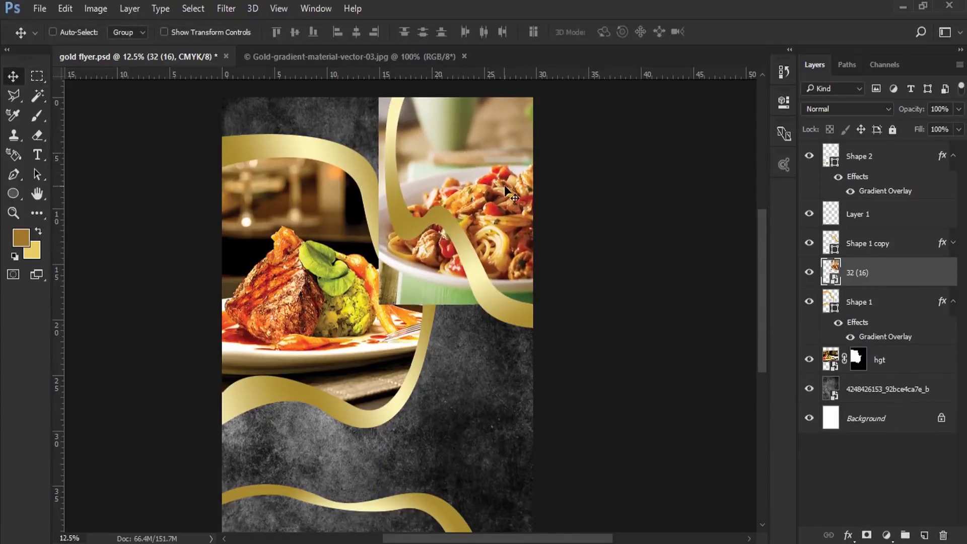
{"action": "mouse_move", "coordinate": [506, 190]}
{"action": "left_mouse_down"}
{"action": "mouse_move", "coordinate": [475, 198]}
{"action": "mouse_move", "coordinate": [494, 170]}
{"action": "left_mouse_up"}
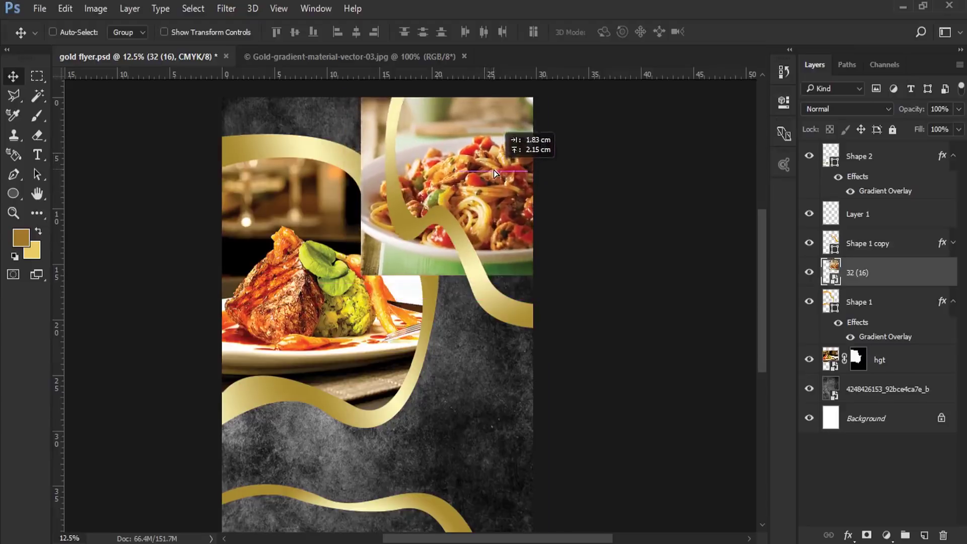
{"action": "key", "text": "ctrl+t"}
{"action": "left_click_drag", "start_coordinate": [557, 273], "coordinate": [590, 302]}
{"action": "right_click", "coordinate": [477, 214]}
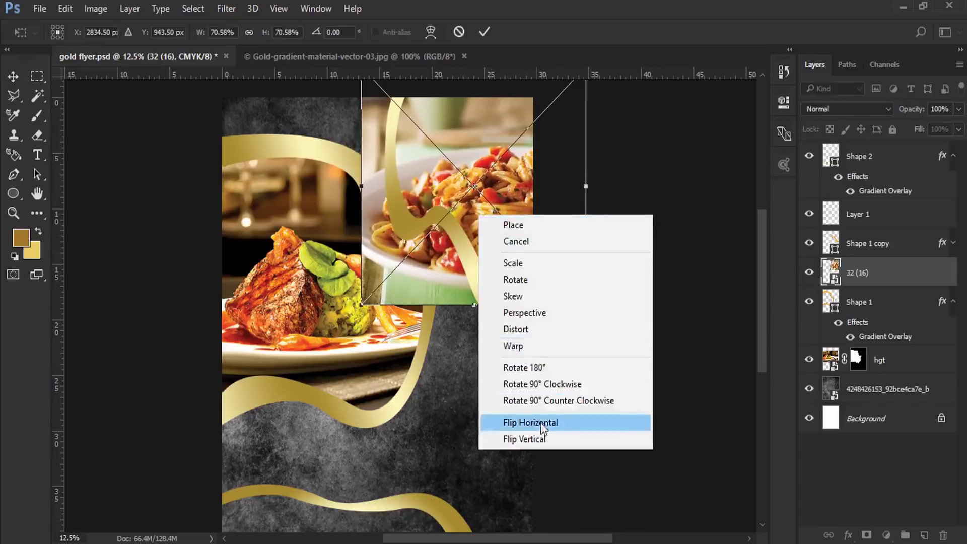
{"action": "left_click", "coordinate": [524, 423]}
{"action": "left_click_drag", "start_coordinate": [515, 258], "coordinate": [532, 259]}
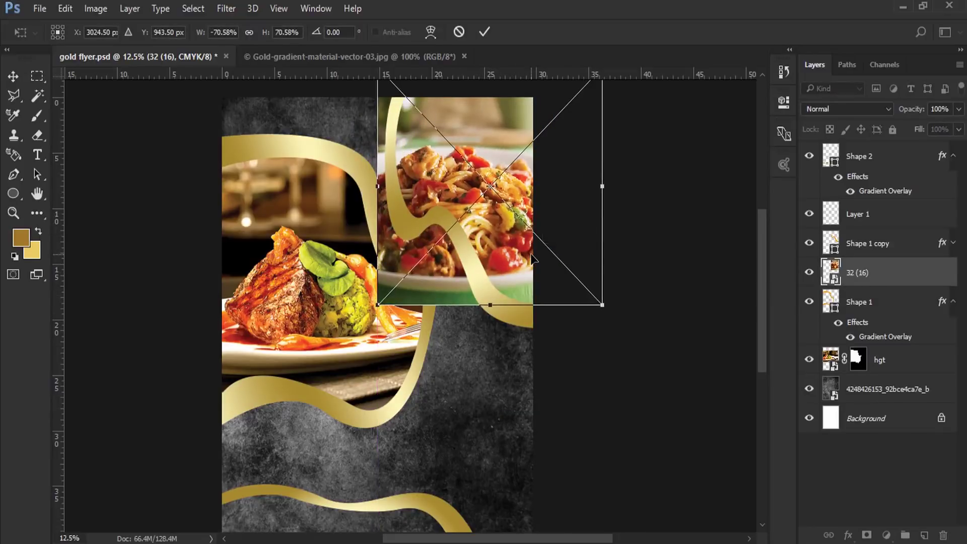
{"action": "right_click", "coordinate": [494, 244]}
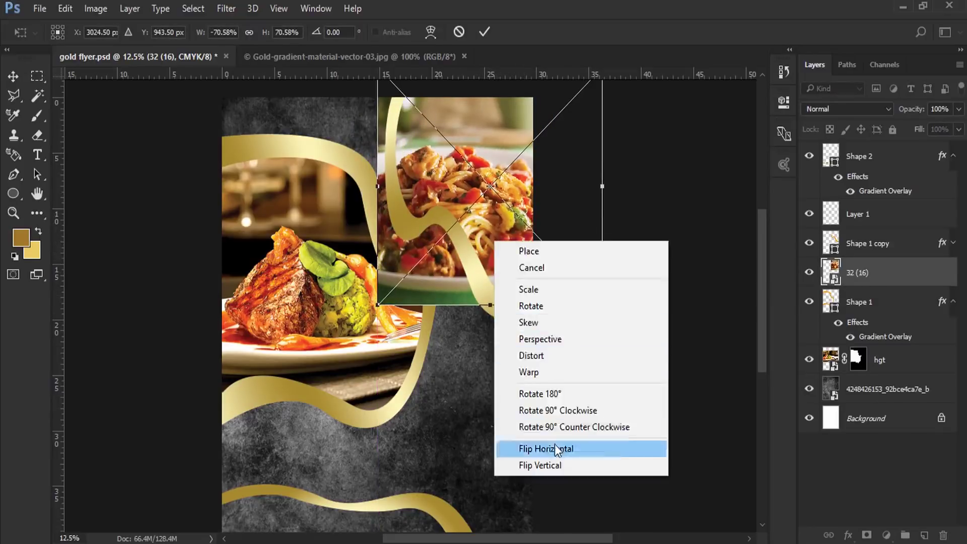
{"action": "left_click", "coordinate": [545, 449]}
{"action": "left_click_drag", "start_coordinate": [510, 245], "coordinate": [510, 242]}
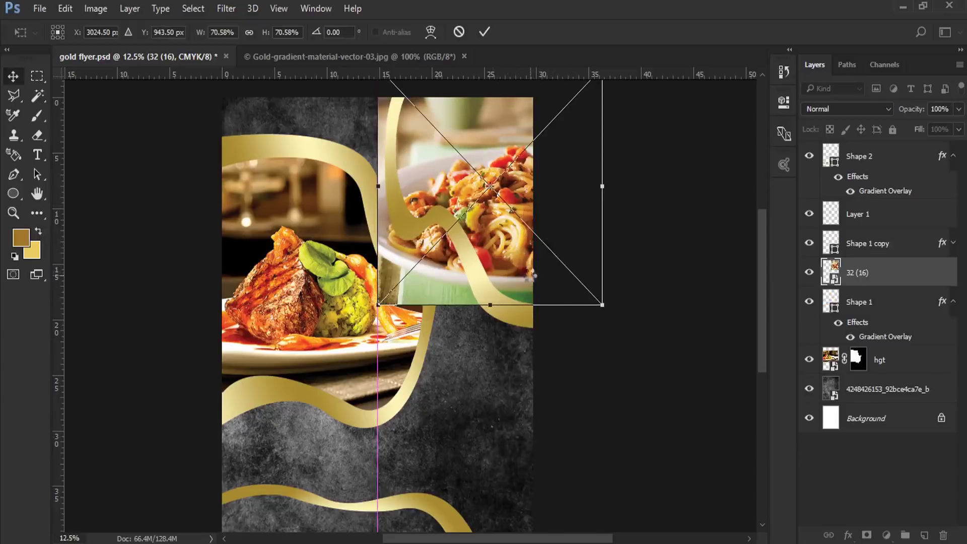
{"action": "key", "text": "Return"}
{"action": "left_click_drag", "start_coordinate": [519, 256], "coordinate": [500, 256]}
Step: Add a layer mask to the pasta photo and outline the area left of the ribbon with Polygonal Lasso
{"action": "left_click", "coordinate": [867, 536]}
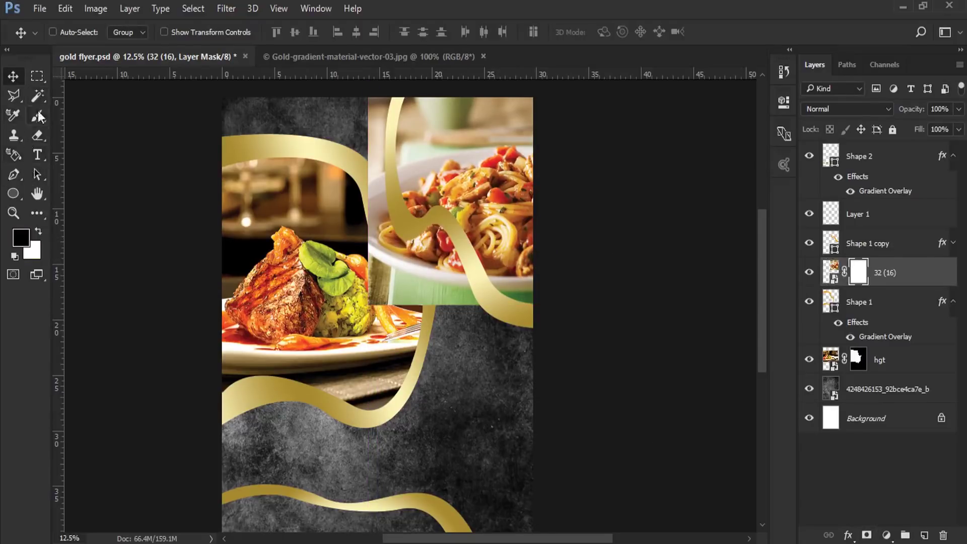
{"action": "left_click", "coordinate": [19, 99]}
{"action": "left_click", "coordinate": [401, 96]}
{"action": "left_click", "coordinate": [391, 131]}
{"action": "left_click", "coordinate": [408, 224]}
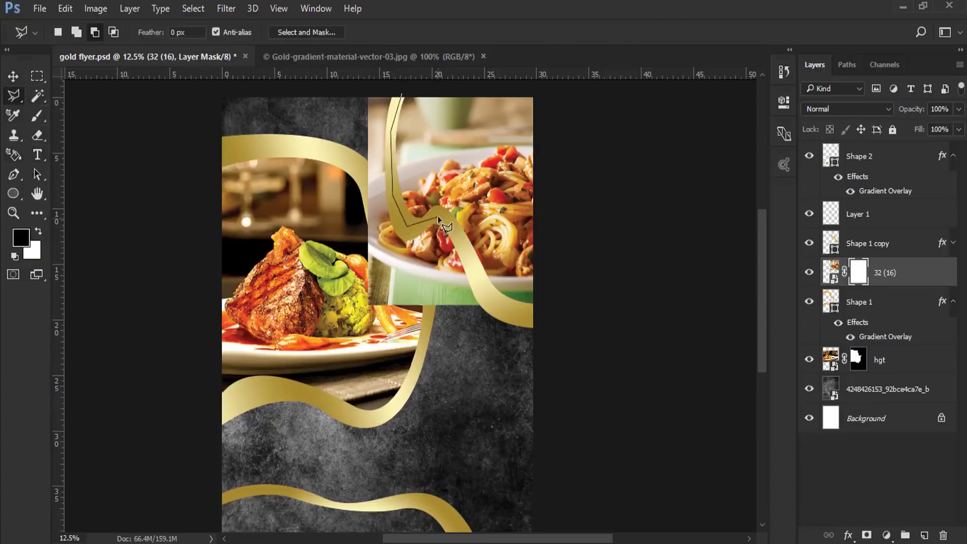
{"action": "left_click", "coordinate": [493, 294]}
{"action": "left_click", "coordinate": [536, 312]}
{"action": "left_click", "coordinate": [594, 362]}
{"action": "left_click", "coordinate": [412, 413]}
{"action": "left_click", "coordinate": [239, 332]}
{"action": "double_click", "coordinate": [346, 88]}
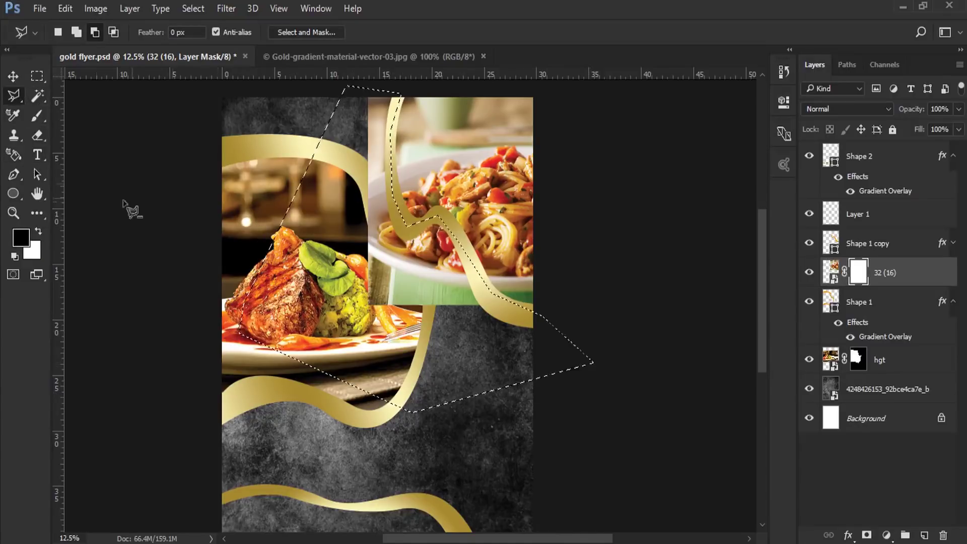
Step: Fill the selected mask area black with Paint Bucket to hide the pasta's left part, then deselect
{"action": "left_click", "coordinate": [38, 213]}
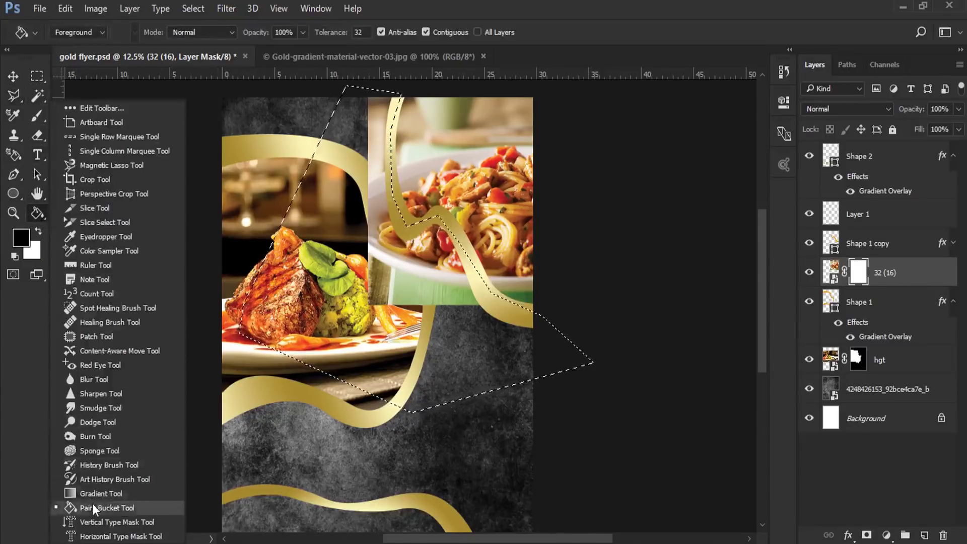
{"action": "left_click", "coordinate": [95, 507]}
{"action": "left_click", "coordinate": [416, 285]}
{"action": "key", "text": "ctrl+d"}
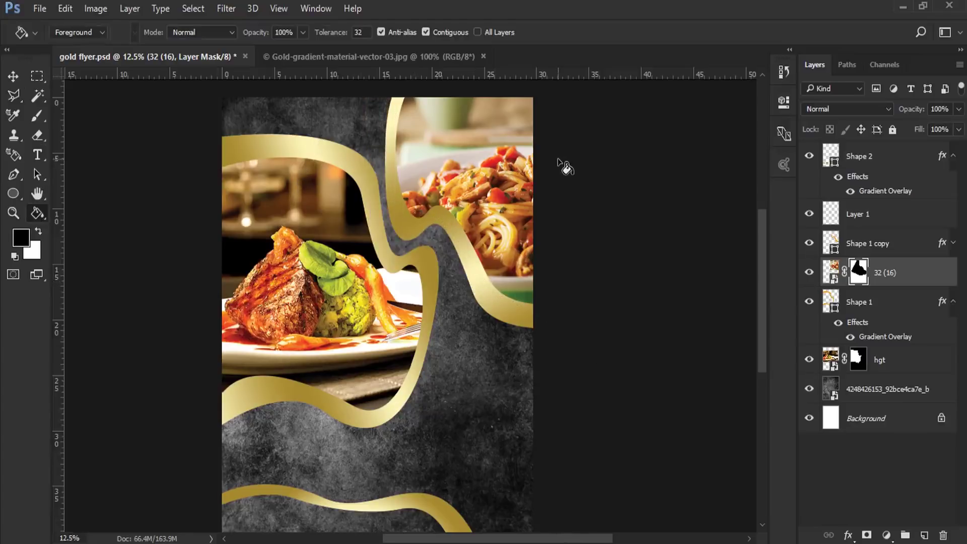
{"action": "scroll", "coordinate": [373, 395], "scroll_direction": "down", "scroll_amount": 2}
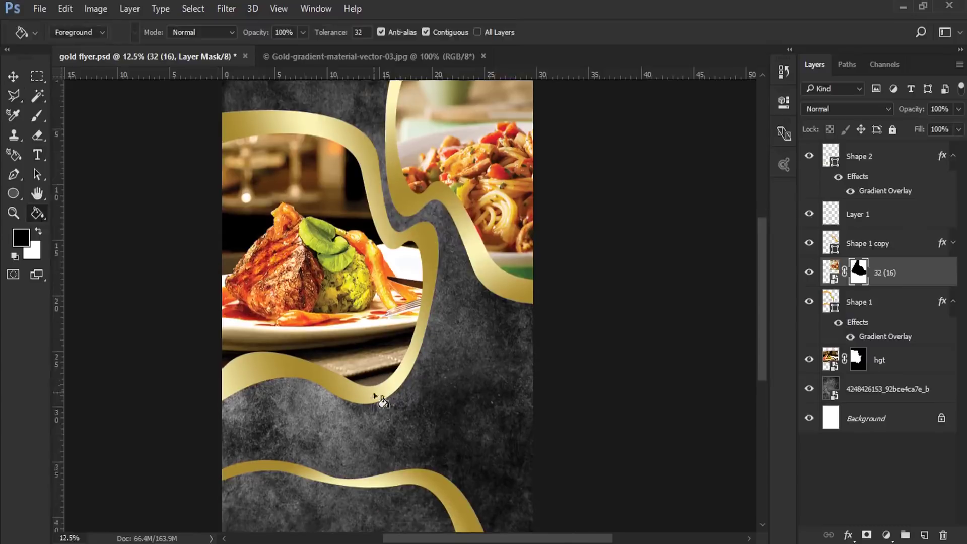
{"action": "scroll", "coordinate": [380, 393], "scroll_direction": "down", "scroll_amount": 1}
{"action": "scroll", "coordinate": [390, 387], "scroll_direction": "up", "scroll_amount": 1}
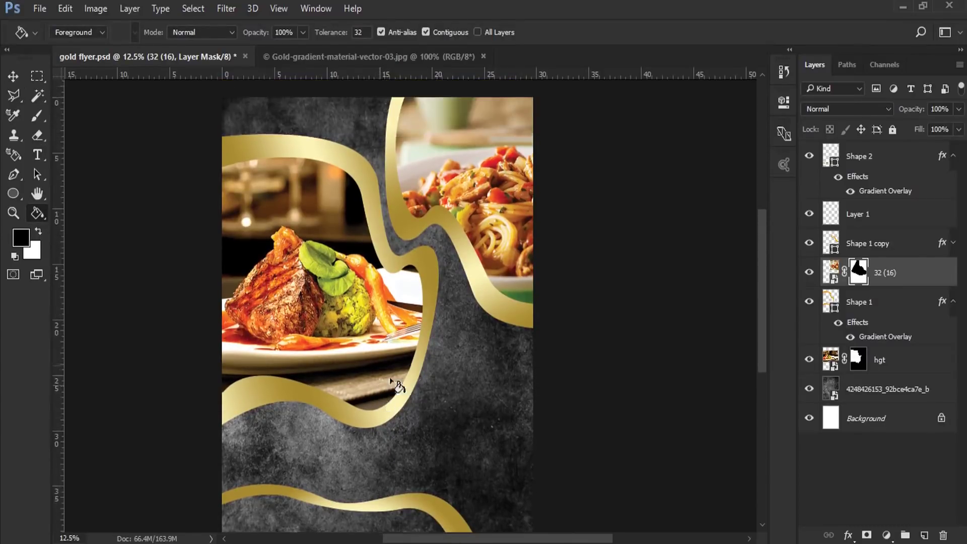
{"action": "scroll", "coordinate": [422, 388], "scroll_direction": "up", "scroll_amount": 2}
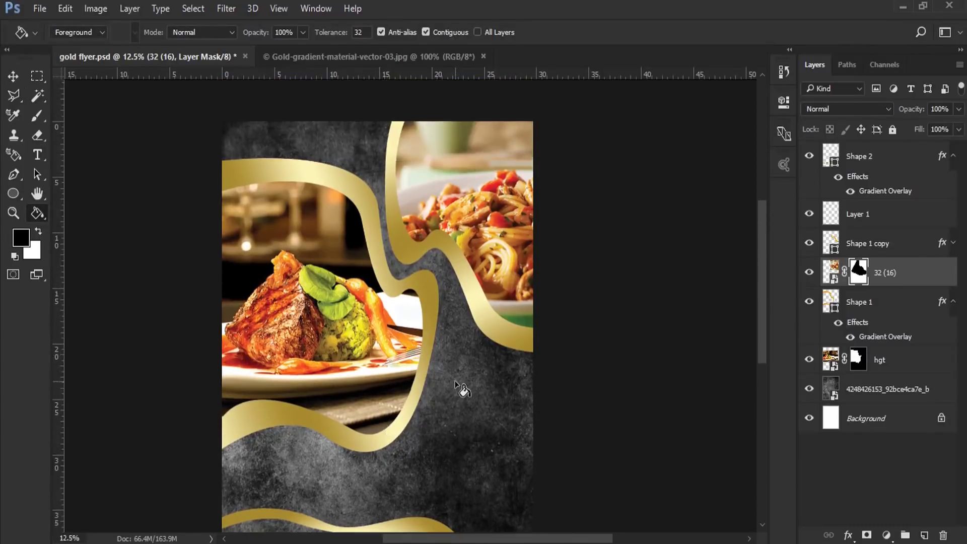
Step: Add a Levels adjustment above the texture layer with the black input raised to about 66
{"action": "left_click", "coordinate": [876, 388]}
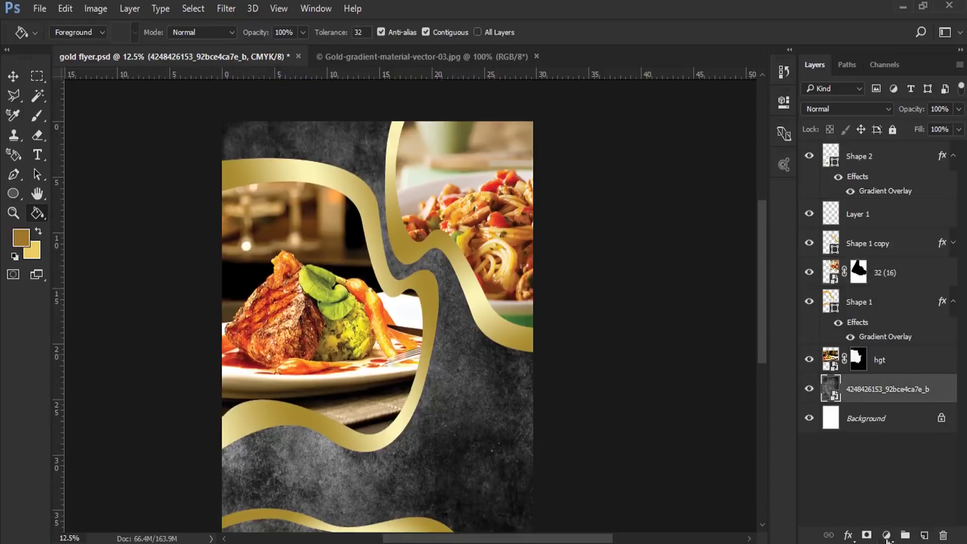
{"action": "left_click", "coordinate": [886, 537]}
{"action": "left_click", "coordinate": [841, 292]}
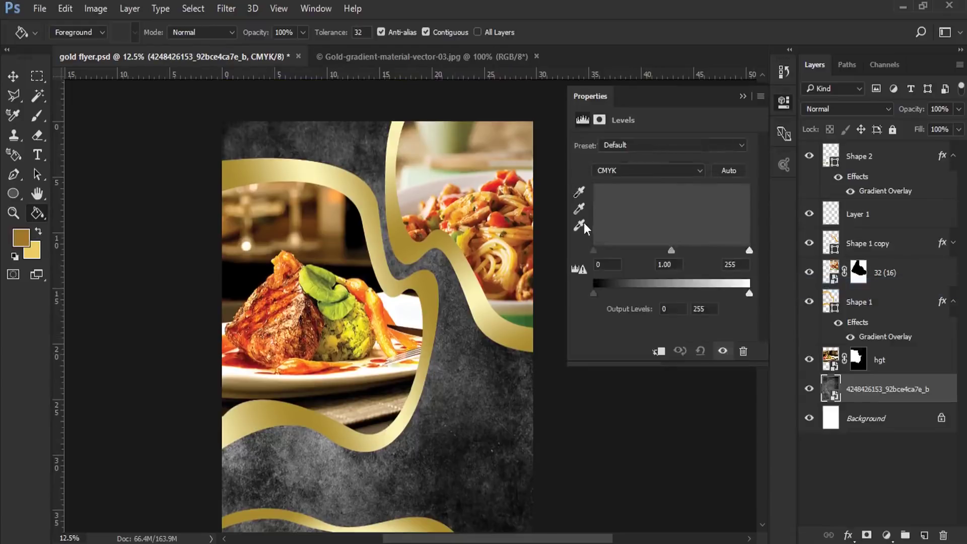
{"action": "left_click_drag", "start_coordinate": [593, 250], "coordinate": [718, 249]}
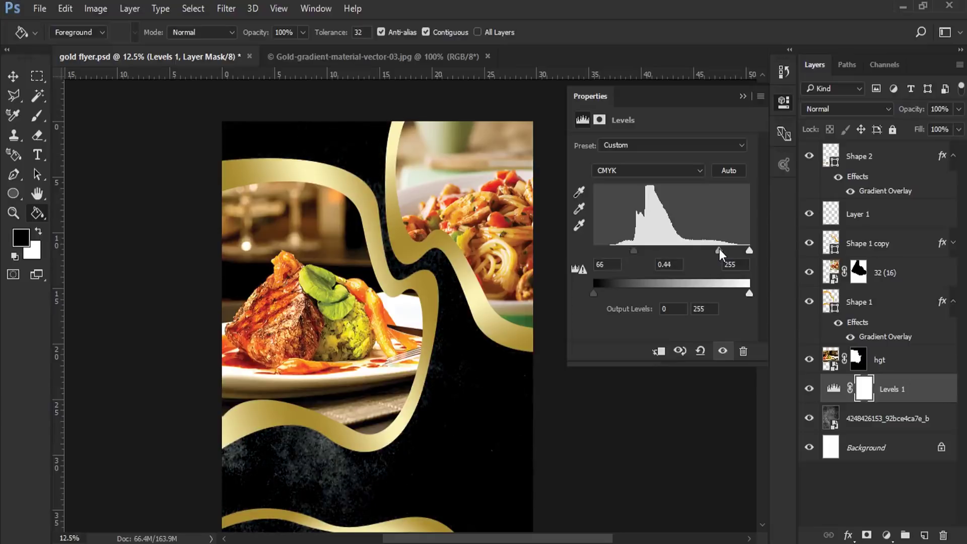
{"action": "left_click", "coordinate": [743, 96]}
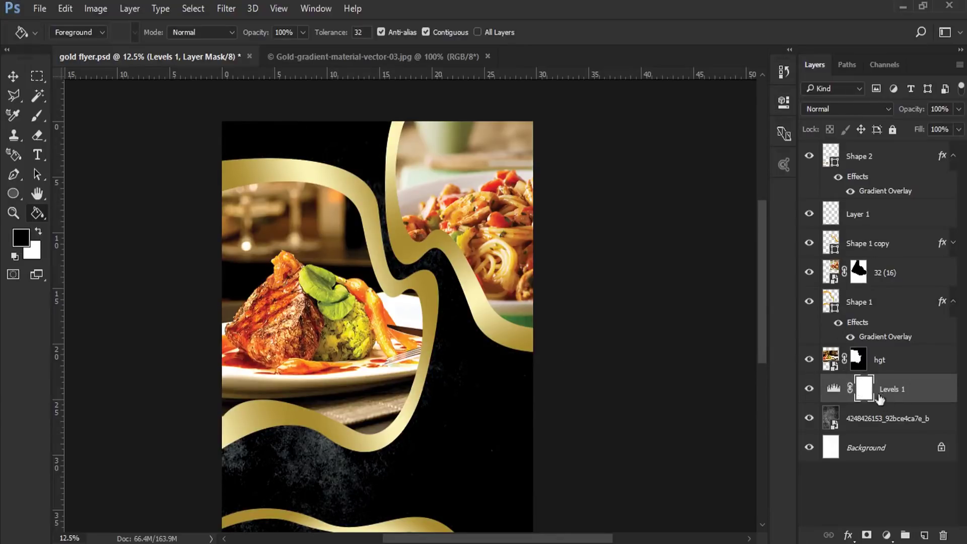
{"action": "left_click", "coordinate": [37, 115]}
Step: Set the brush to 11% opacity and 1811 px size
{"action": "left_click_drag", "start_coordinate": [276, 50], "coordinate": [240, 53]}
{"action": "right_click", "coordinate": [360, 214]}
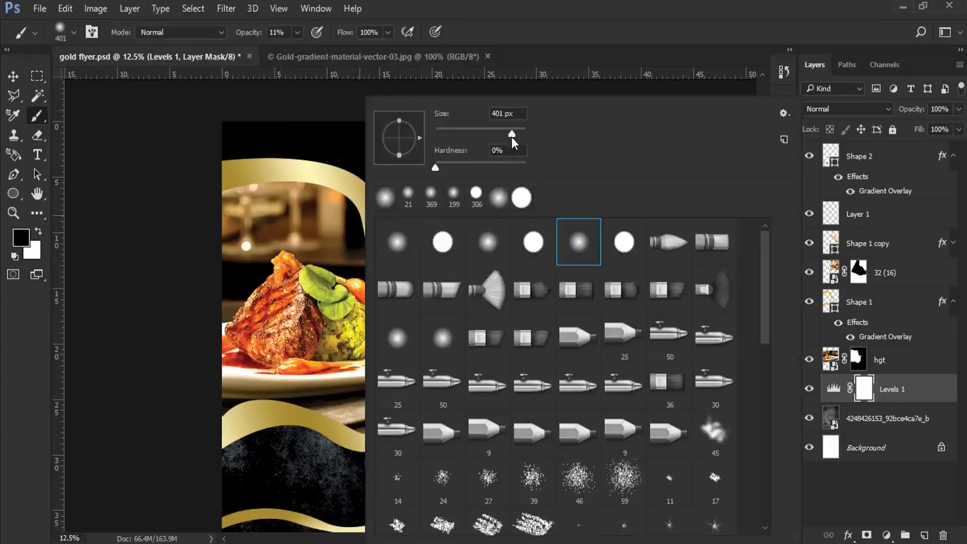
{"action": "type", "text": "1811"}
{"action": "key", "text": "Return"}
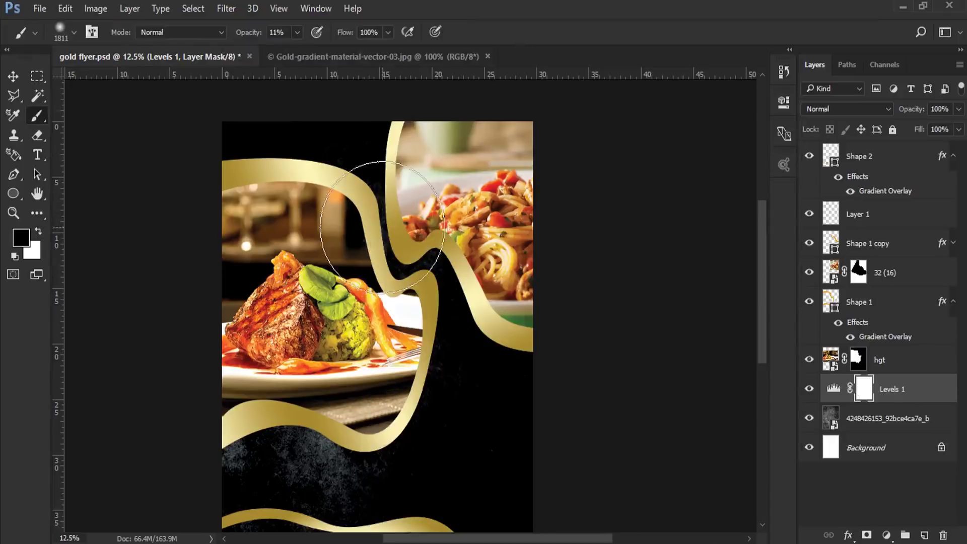
Step: Softly paint the Levels 1 mask in the lower flyer to reveal faint texture patches
{"action": "left_click_drag", "start_coordinate": [348, 180], "coordinate": [402, 464]}
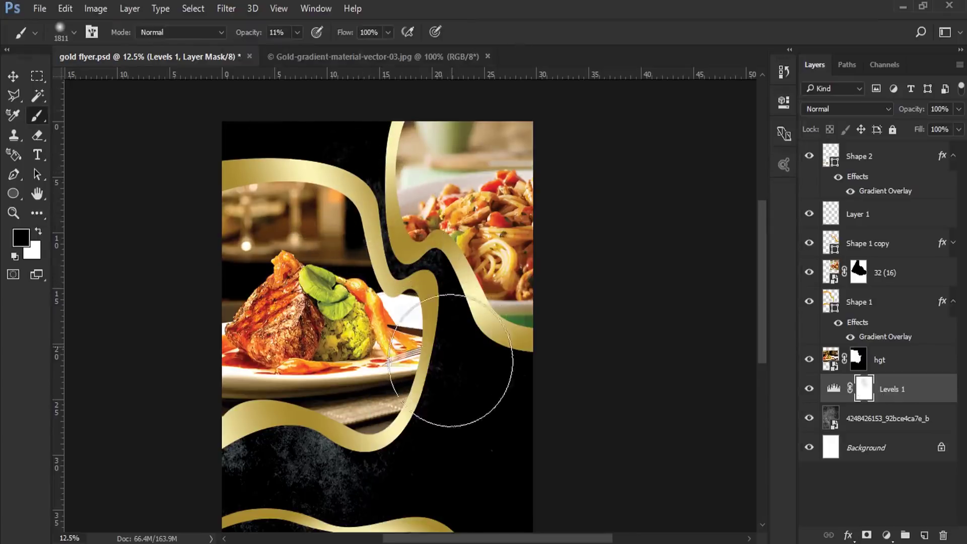
{"action": "scroll", "coordinate": [423, 443], "scroll_direction": "down", "scroll_amount": 1}
{"action": "scroll", "coordinate": [446, 443], "scroll_direction": "down", "scroll_amount": 3}
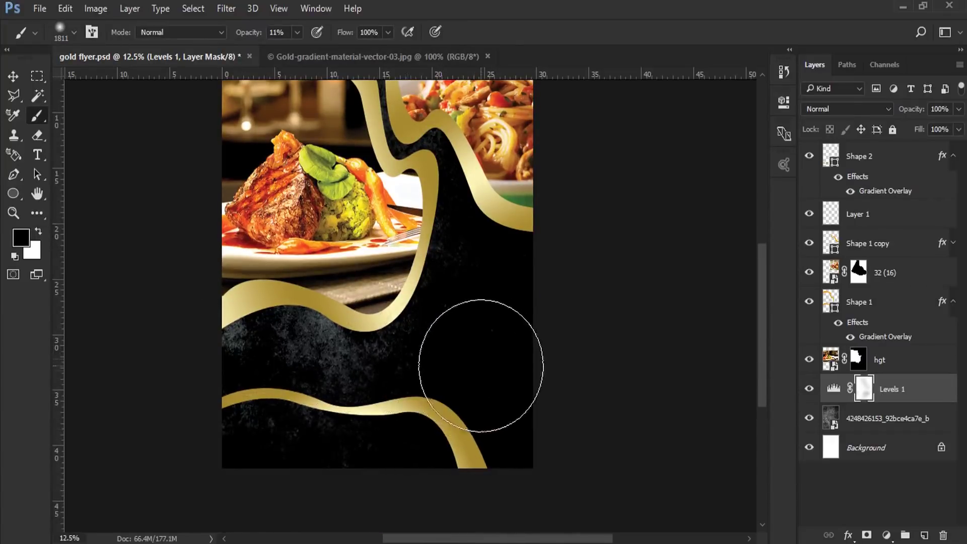
{"action": "left_click_drag", "start_coordinate": [483, 375], "coordinate": [452, 342]}
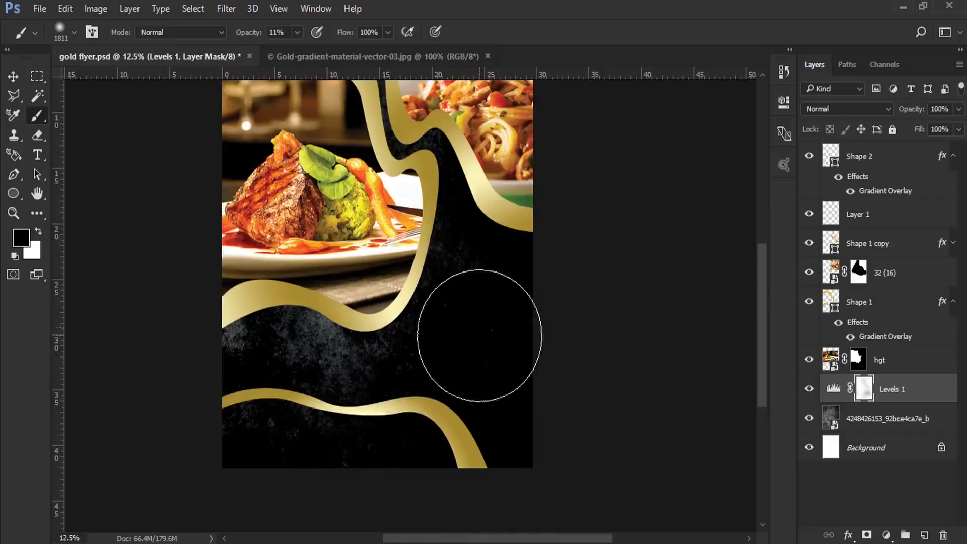
{"action": "scroll", "coordinate": [327, 408], "scroll_direction": "up", "scroll_amount": 3}
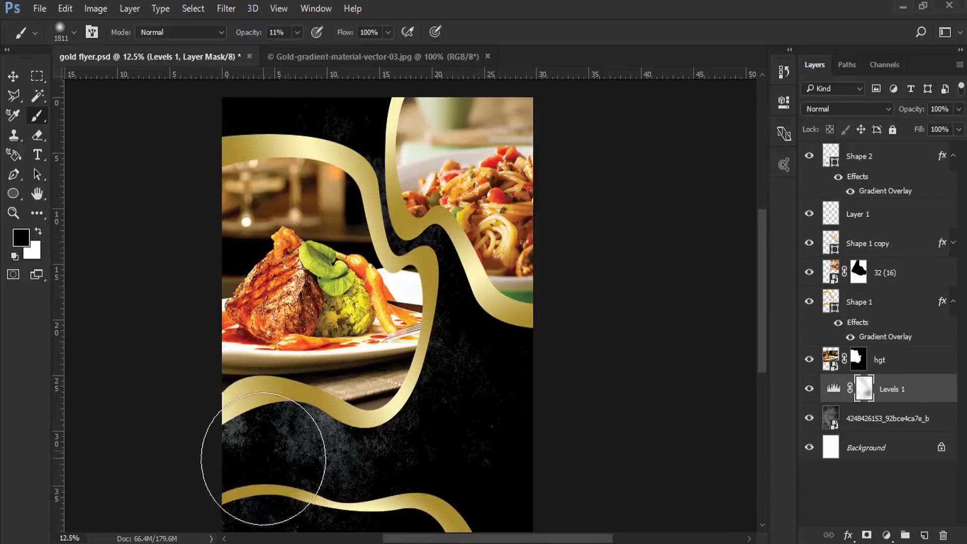
{"action": "mouse_move", "coordinate": [199, 446]}
{"action": "left_mouse_down"}
{"action": "mouse_move", "coordinate": [492, 419]}
{"action": "mouse_move", "coordinate": [512, 467]}
{"action": "mouse_move", "coordinate": [637, 494]}
{"action": "mouse_move", "coordinate": [411, 427]}
{"action": "mouse_move", "coordinate": [444, 501]}
{"action": "left_mouse_up"}
{"action": "scroll", "coordinate": [191, 314], "scroll_direction": "down", "scroll_amount": 2}
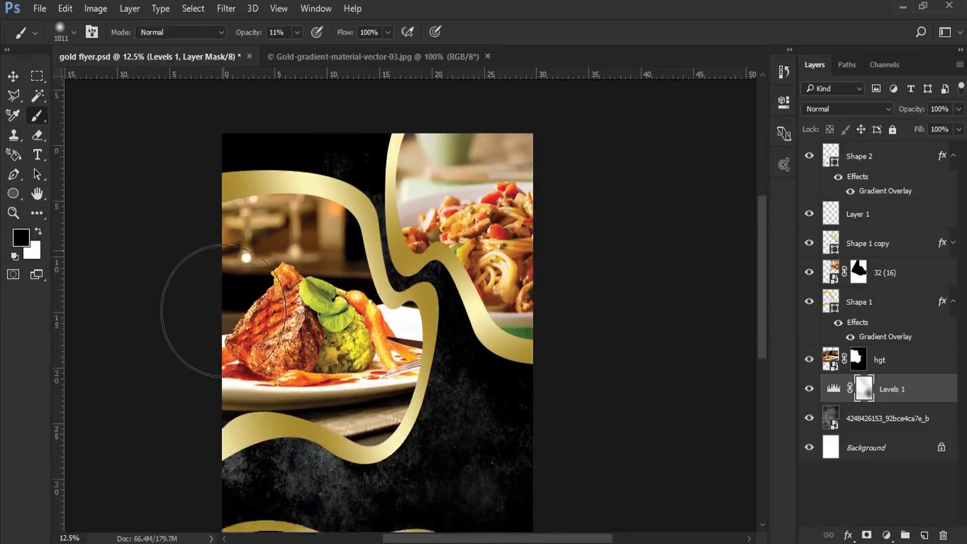
{"action": "scroll", "coordinate": [401, 448], "scroll_direction": "down", "scroll_amount": 3}
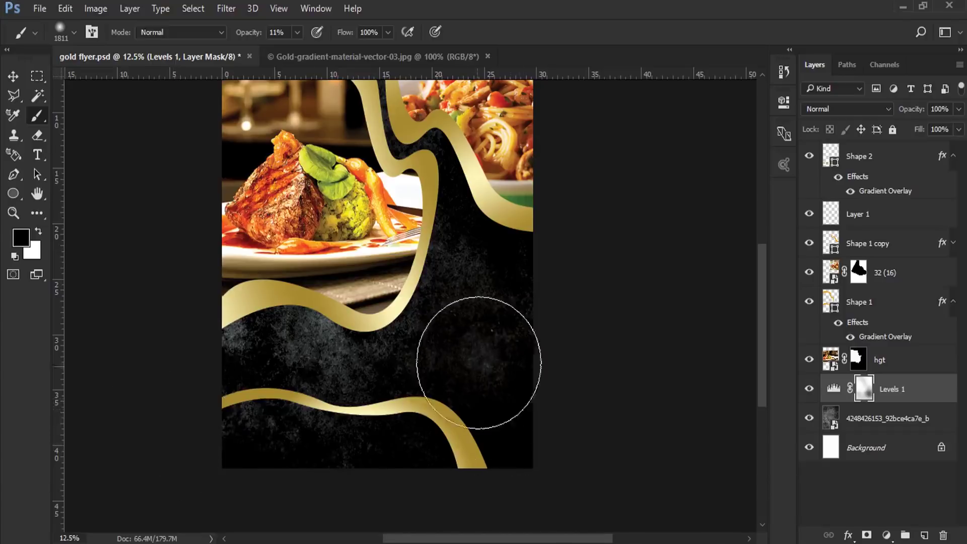
{"action": "scroll", "coordinate": [119, 217], "scroll_direction": "up", "scroll_amount": 1}
Step: Select the Ellipse shape tool
{"action": "left_click", "coordinate": [15, 193]}
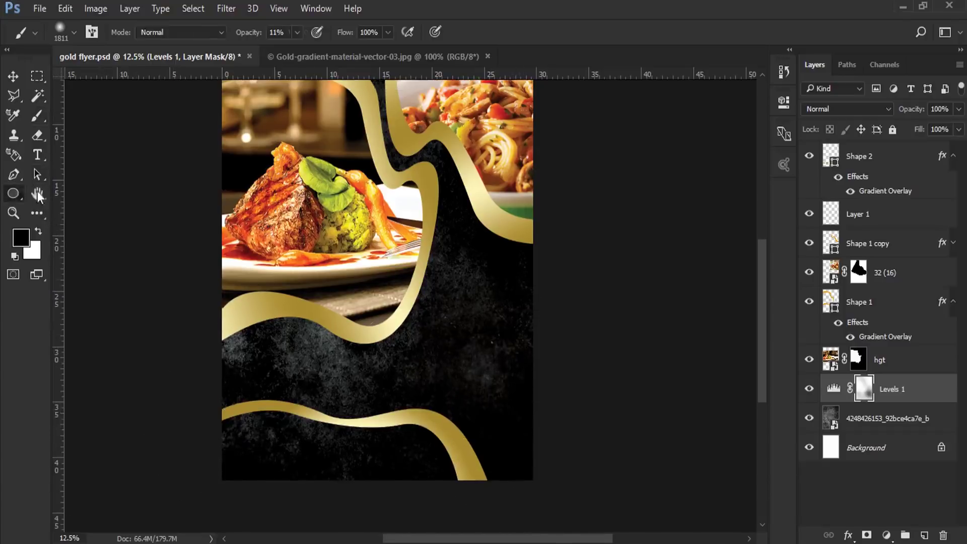
{"action": "right_click", "coordinate": [21, 194]}
{"action": "left_click", "coordinate": [66, 222]}
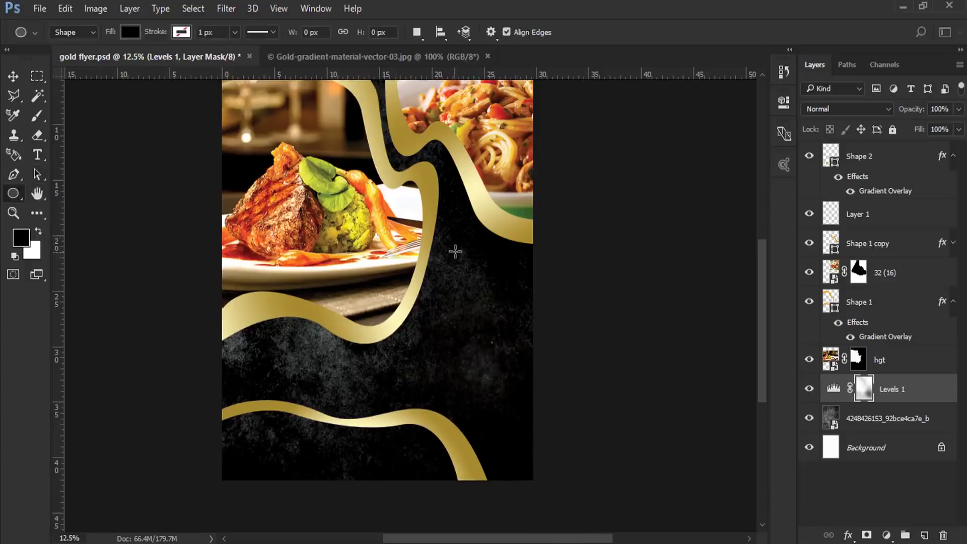
Step: Zoom in and draw a circle with the Ellipse tool right of the steak photo
{"action": "left_click", "coordinate": [13, 213]}
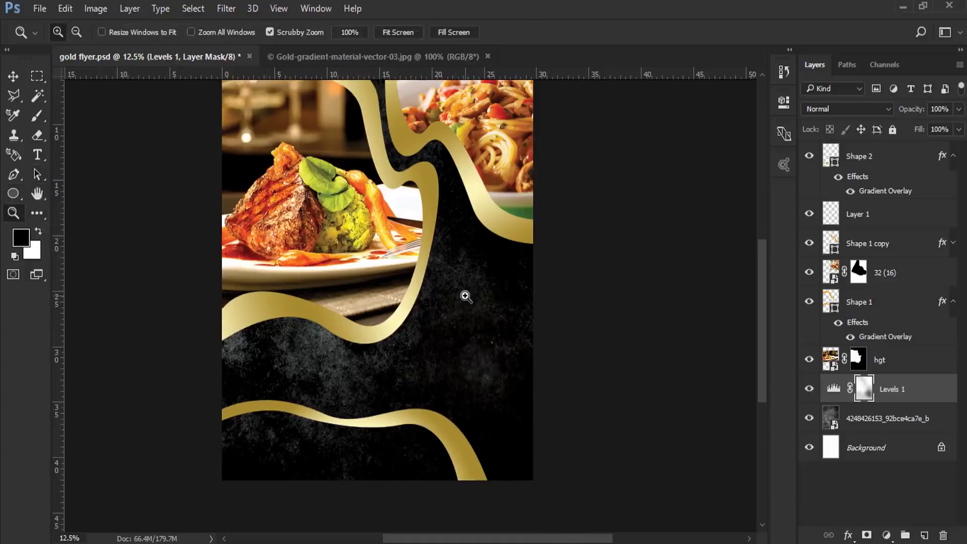
{"action": "left_click", "coordinate": [465, 296]}
{"action": "left_click", "coordinate": [14, 198]}
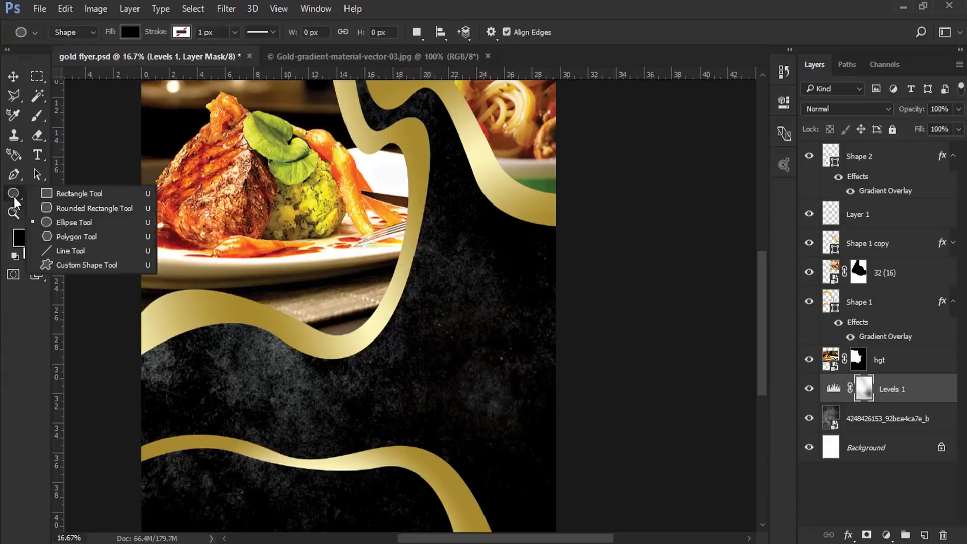
{"action": "left_click", "coordinate": [61, 224]}
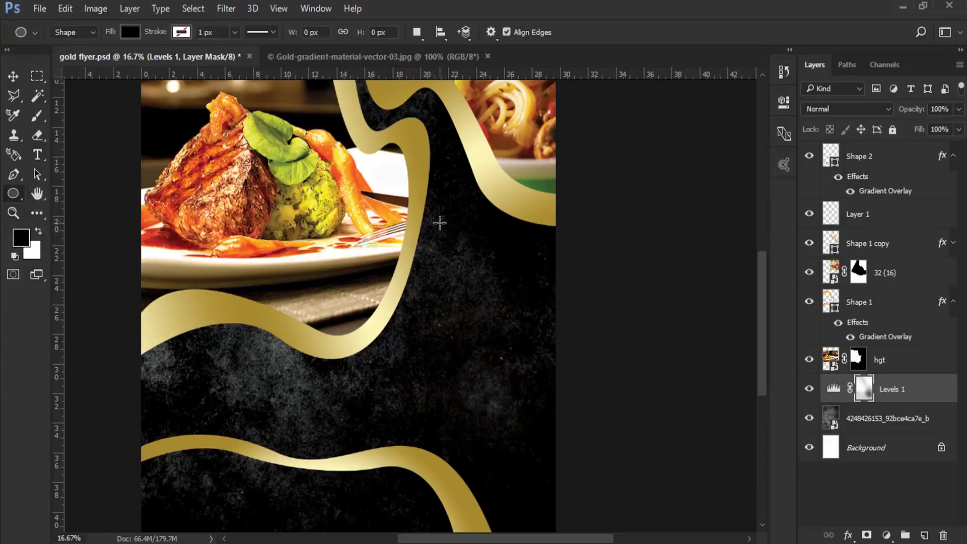
{"action": "left_click_drag", "start_coordinate": [428, 211], "coordinate": [572, 336]}
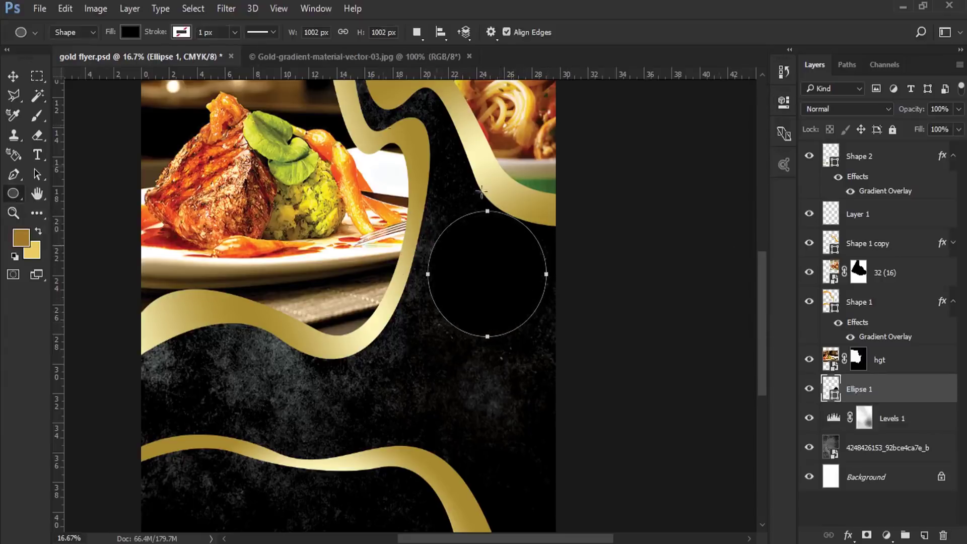
Step: Fill the circle with gold sampled from a ribbon and shift it slightly left
{"action": "double_click", "coordinate": [832, 386]}
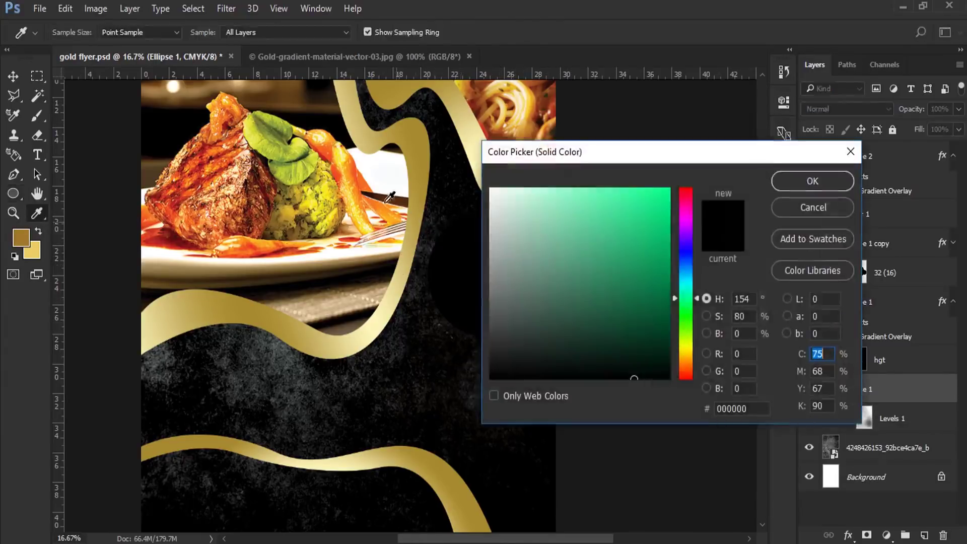
{"action": "left_click", "coordinate": [416, 174]}
{"action": "left_click", "coordinate": [806, 184]}
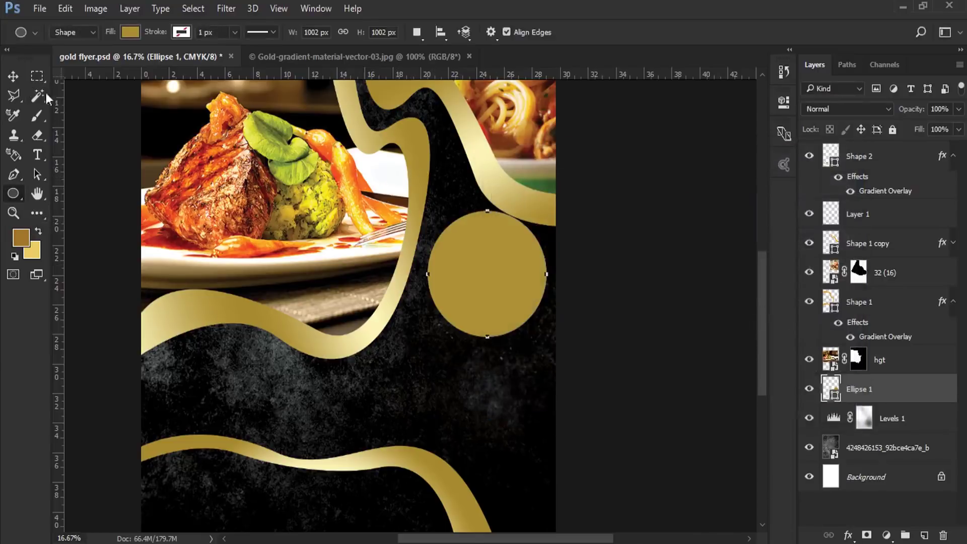
{"action": "key", "text": "v"}
{"action": "left_click_drag", "start_coordinate": [517, 255], "coordinate": [509, 254]}
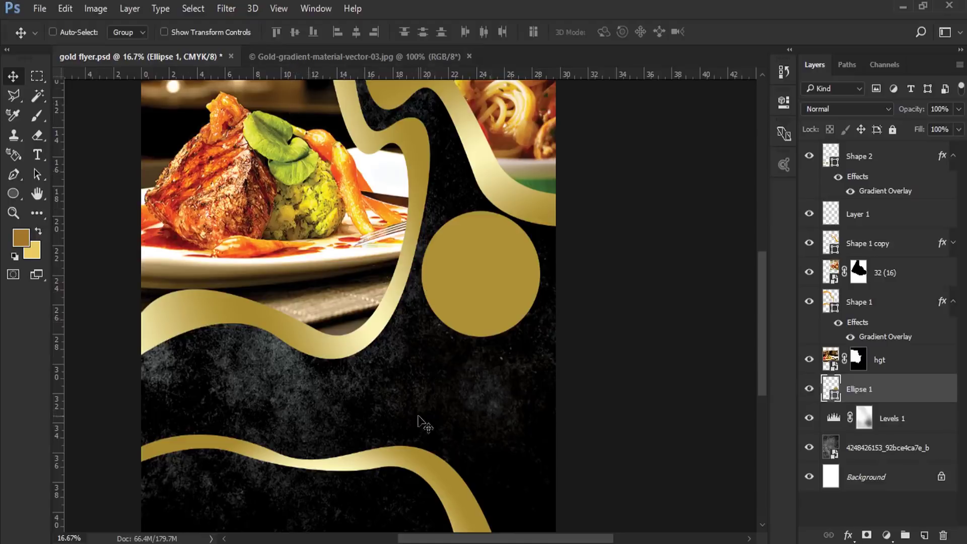
Step: Alt-drag a copy of the gold circle below the original and nudge it into place
{"action": "left_click_drag", "start_coordinate": [463, 297], "coordinate": [458, 409]}
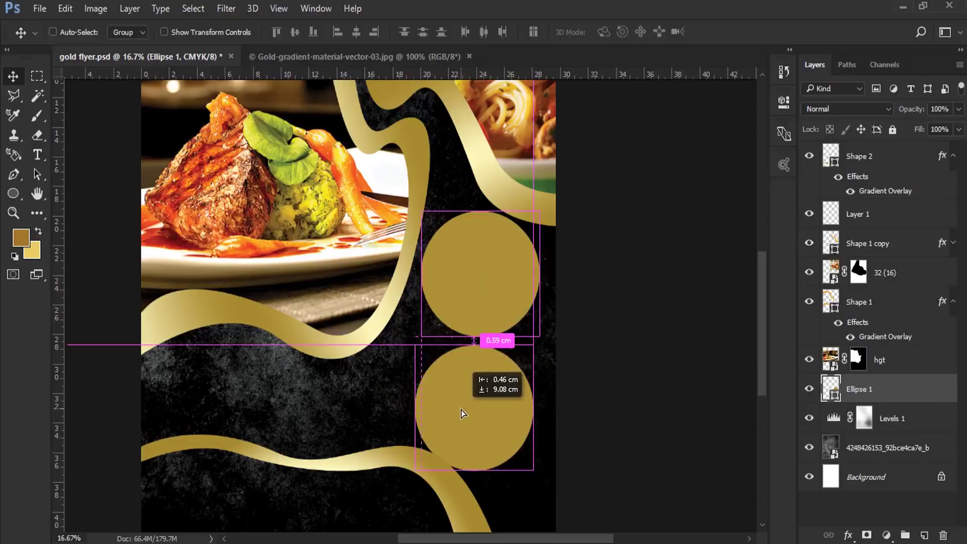
{"action": "left_click_drag", "start_coordinate": [459, 410], "coordinate": [459, 409]}
{"action": "key", "text": "Up"}
{"action": "key", "text": "Up"}
{"action": "key", "text": "Up"}
{"action": "key", "text": "Up"}
{"action": "key", "text": "Right"}
{"action": "key", "text": "Right"}
{"action": "key", "text": "Right"}
{"action": "key", "text": "Right"}
{"action": "key", "text": "Right"}
{"action": "key", "text": "Right"}
{"action": "key", "text": "Down"}
{"action": "key", "text": "Right"}
{"action": "key", "text": "Right"}
{"action": "key", "text": "Right"}
{"action": "key", "text": "Right"}
{"action": "key", "text": "Down"}
{"action": "key", "text": "Right"}
{"action": "key", "text": "Right"}
{"action": "key", "text": "Down"}
Step: Nudge the upper circle Ellipse 1 down and left to align, then bring up the Food folder
{"action": "key", "text": "Down"}
{"action": "key", "text": "Left"}
{"action": "right_click", "coordinate": [491, 294]}
{"action": "left_click", "coordinate": [491, 294]}
{"action": "key", "text": "Down"}
{"action": "key", "text": "Down"}
{"action": "key", "text": "Left"}
{"action": "key", "text": "Left"}
{"action": "key", "text": "Down"}
{"action": "key", "text": "Down"}
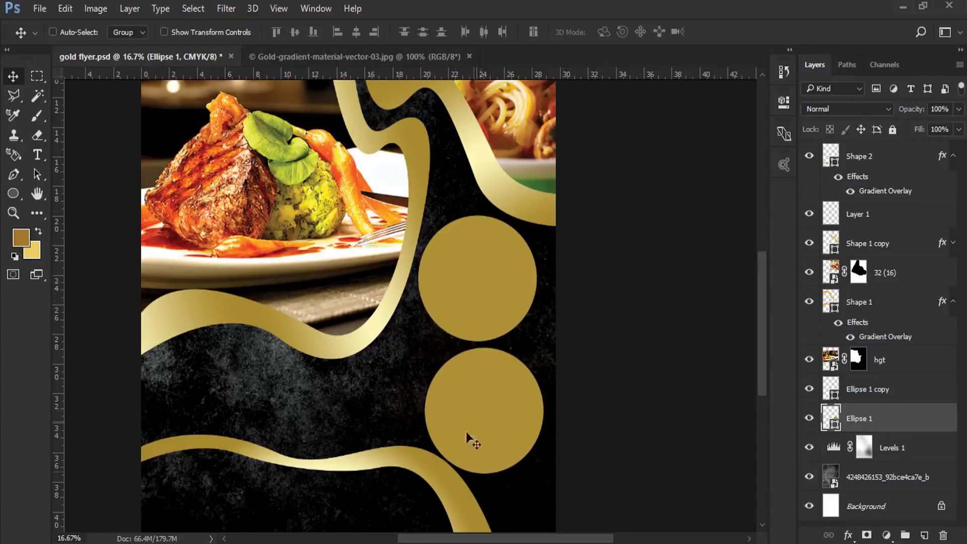
{"action": "key", "text": "alt+Tab"}
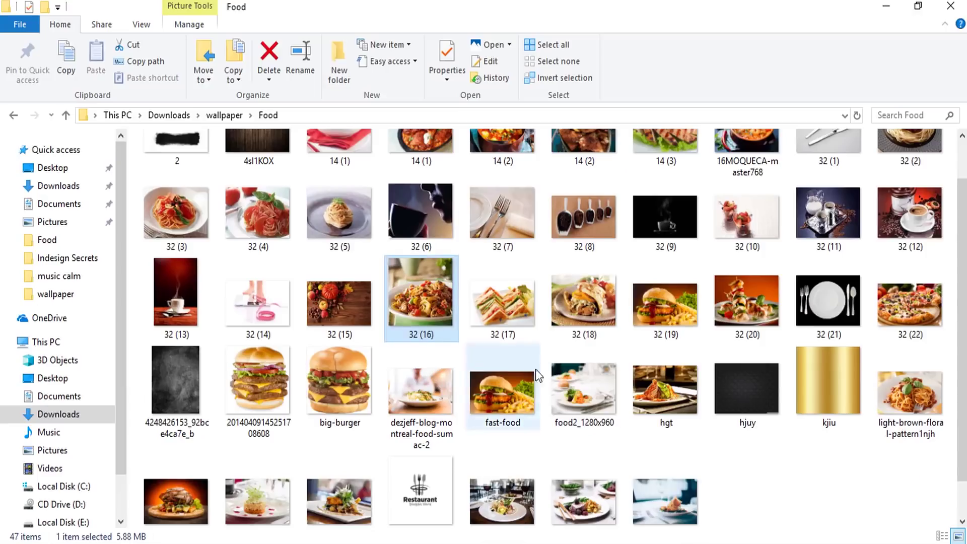
Step: Select the Rabbit photo in the Food folder and drag it onto the Photoshop flyer
{"action": "scroll", "coordinate": [781, 433], "scroll_direction": "down", "scroll_amount": 2}
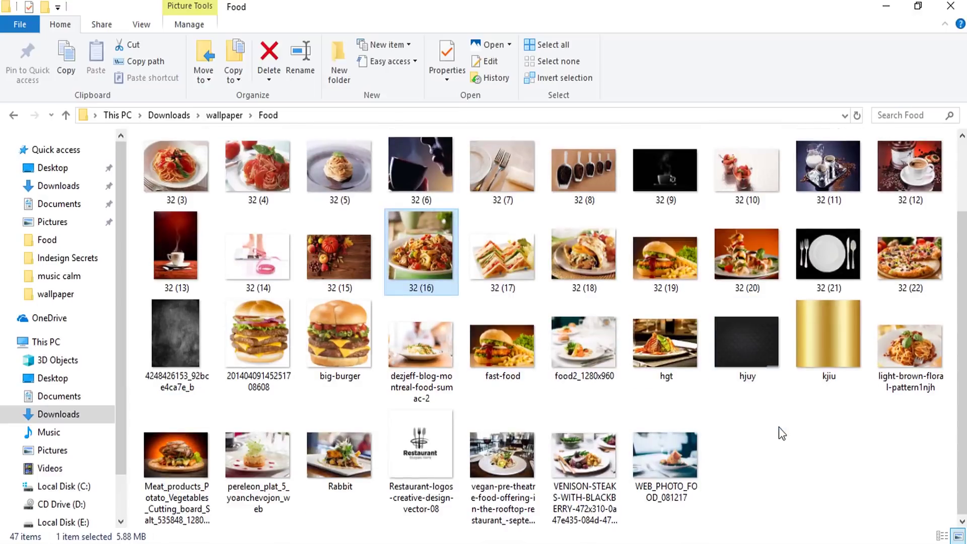
{"action": "scroll", "coordinate": [564, 383], "scroll_direction": "up", "scroll_amount": 2}
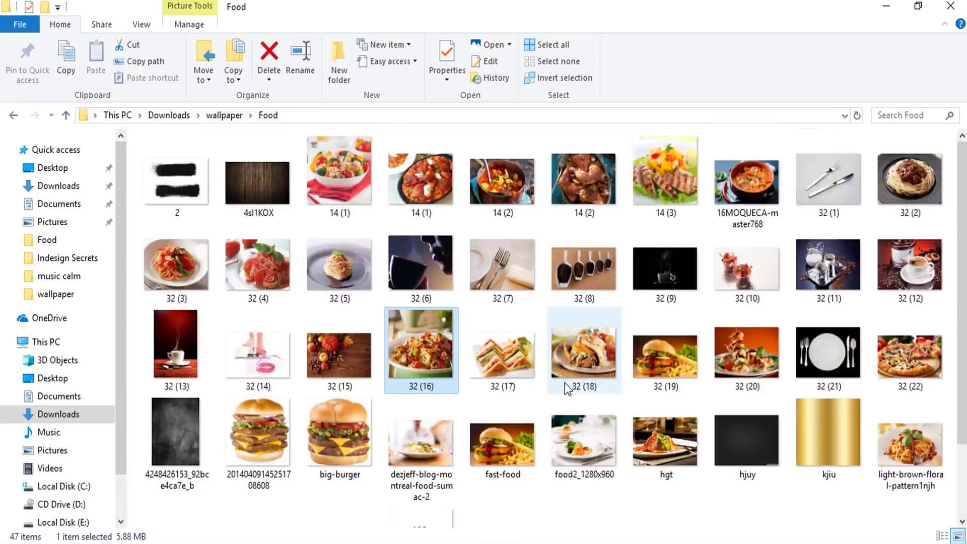
{"action": "scroll", "coordinate": [564, 388], "scroll_direction": "down", "scroll_amount": 2}
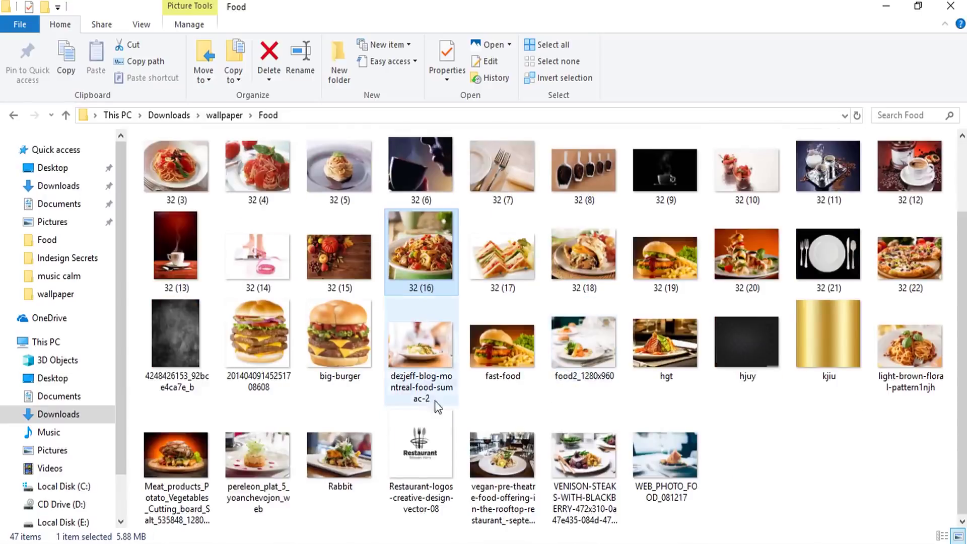
{"action": "left_click", "coordinate": [318, 493]}
{"action": "mouse_move", "coordinate": [317, 498]}
{"action": "left_mouse_down"}
{"action": "mouse_move", "coordinate": [480, 322]}
{"action": "mouse_move", "coordinate": [519, 257]}
{"action": "mouse_move", "coordinate": [515, 227]}
{"action": "left_mouse_up"}
Step: Clip the Rabbit photo to the upper circle at about 68% scale and open Ellipse 1's Blending Options
{"action": "key", "text": "Return"}
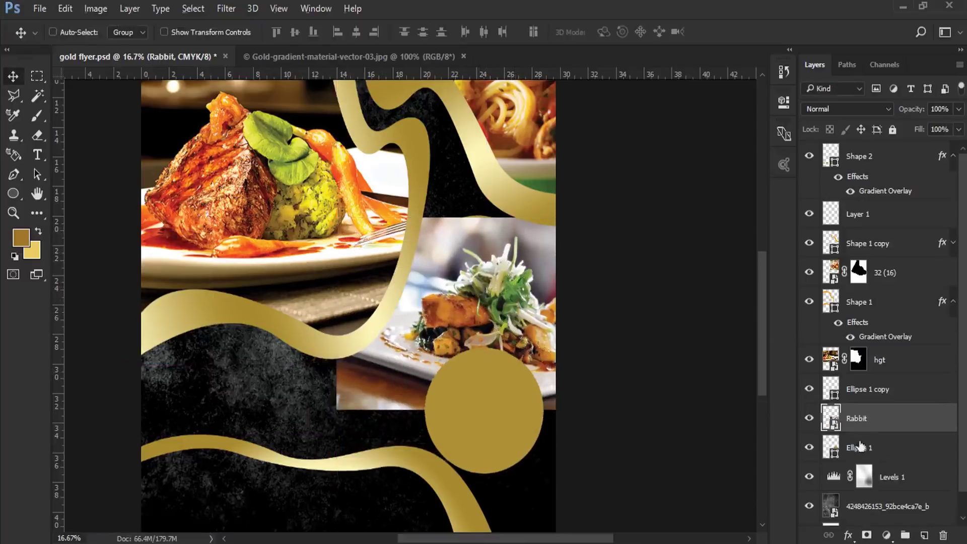
{"action": "left_click", "coordinate": [870, 427], "text": "alt"}
{"action": "key", "text": "ctrl+t"}
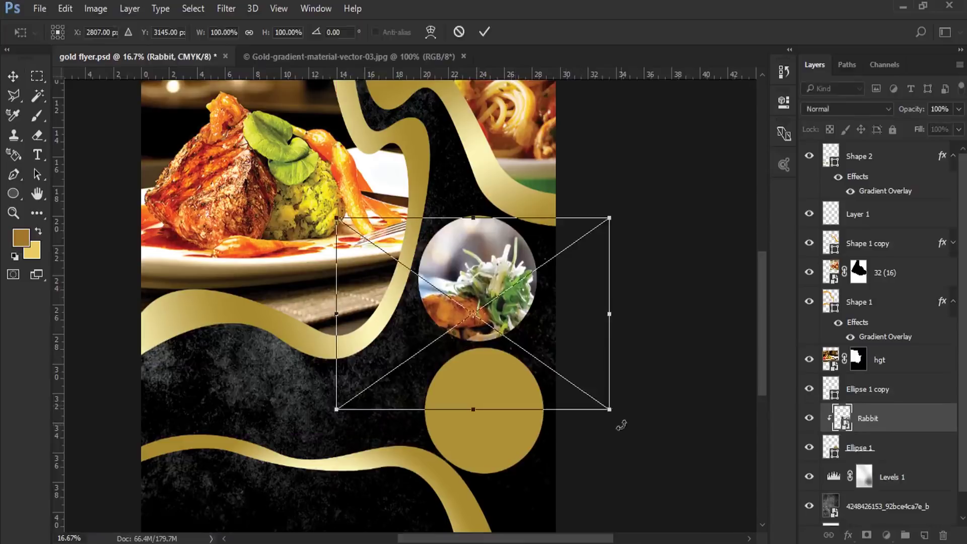
{"action": "left_click_drag", "start_coordinate": [601, 386], "coordinate": [515, 325]}
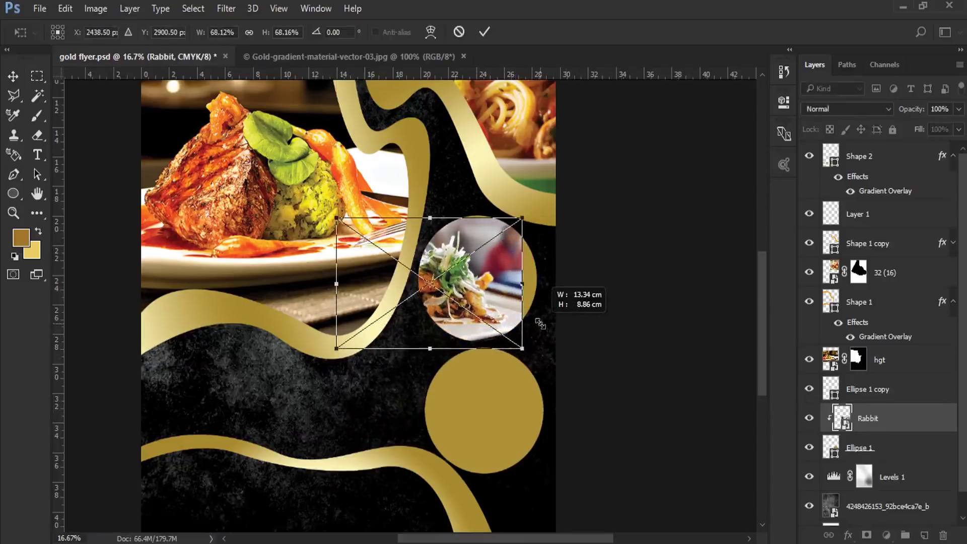
{"action": "left_click_drag", "start_coordinate": [464, 304], "coordinate": [509, 305]}
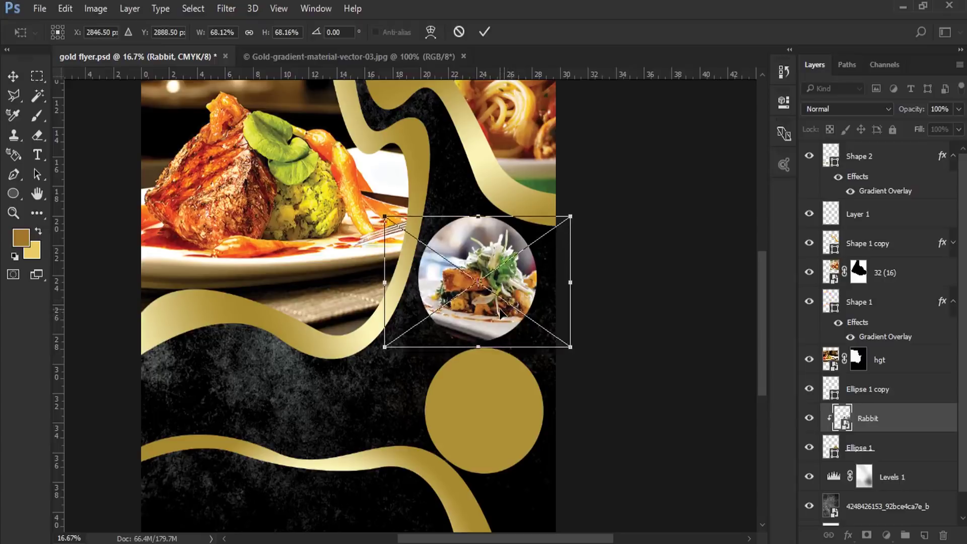
{"action": "key", "text": "Return"}
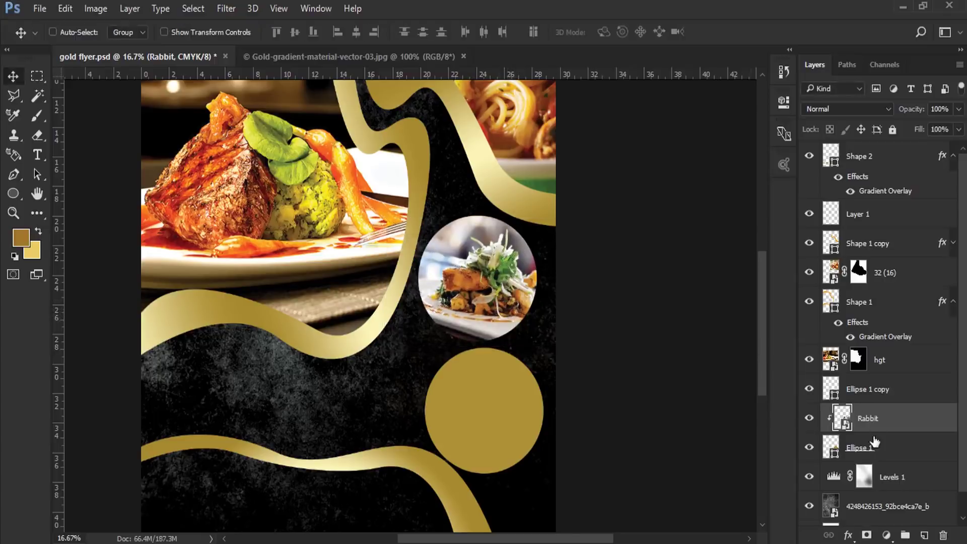
{"action": "right_click", "coordinate": [873, 440]}
{"action": "left_click", "coordinate": [653, 94]}
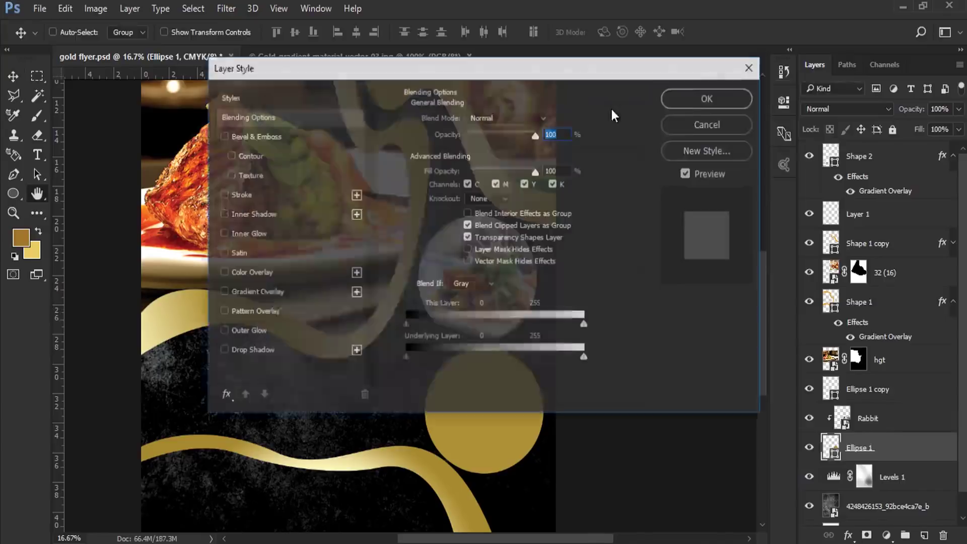
Step: Add a 21 px gold gradient stroke to the circle, gradient scaled to about 123%
{"action": "left_click_drag", "start_coordinate": [444, 69], "coordinate": [753, 86]}
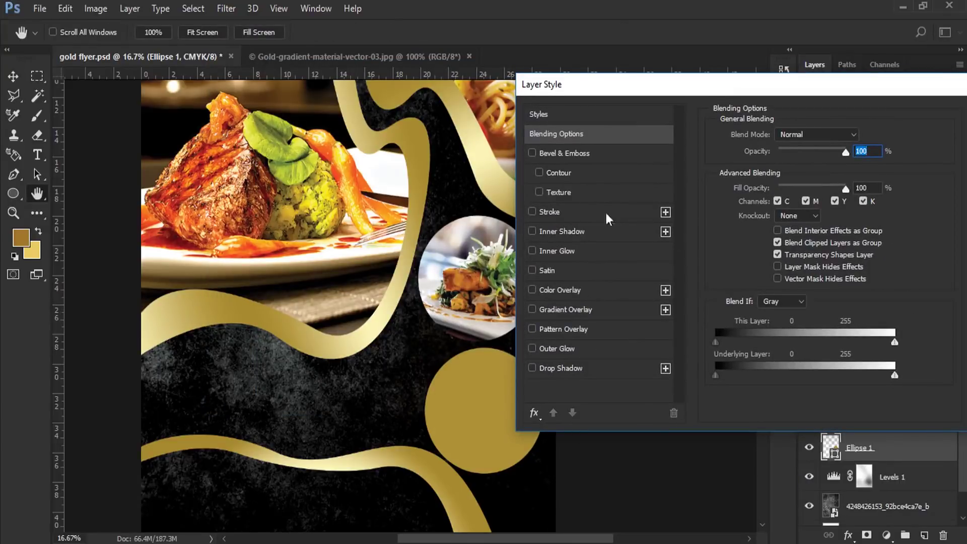
{"action": "left_click", "coordinate": [584, 212]}
{"action": "left_click", "coordinate": [786, 219]}
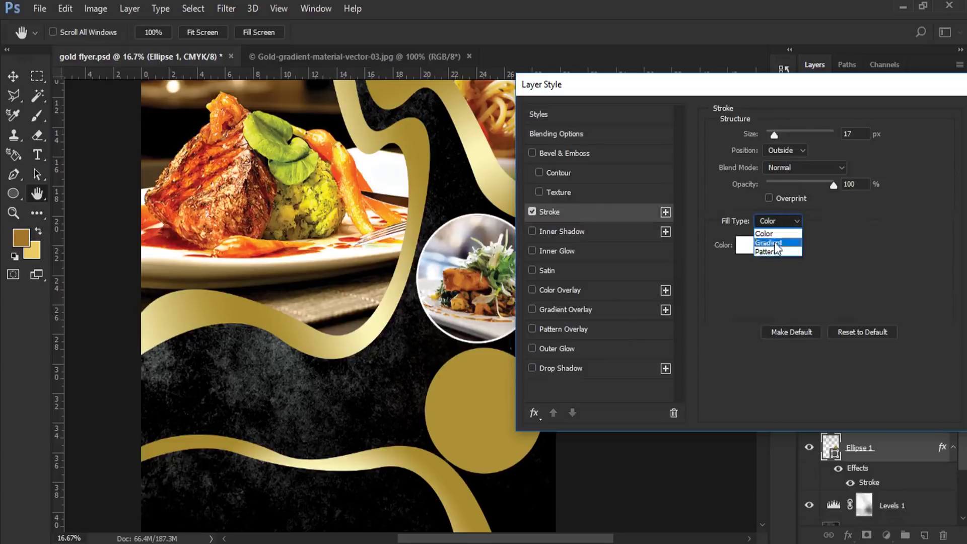
{"action": "left_click", "coordinate": [773, 244]}
{"action": "left_click", "coordinate": [780, 243]}
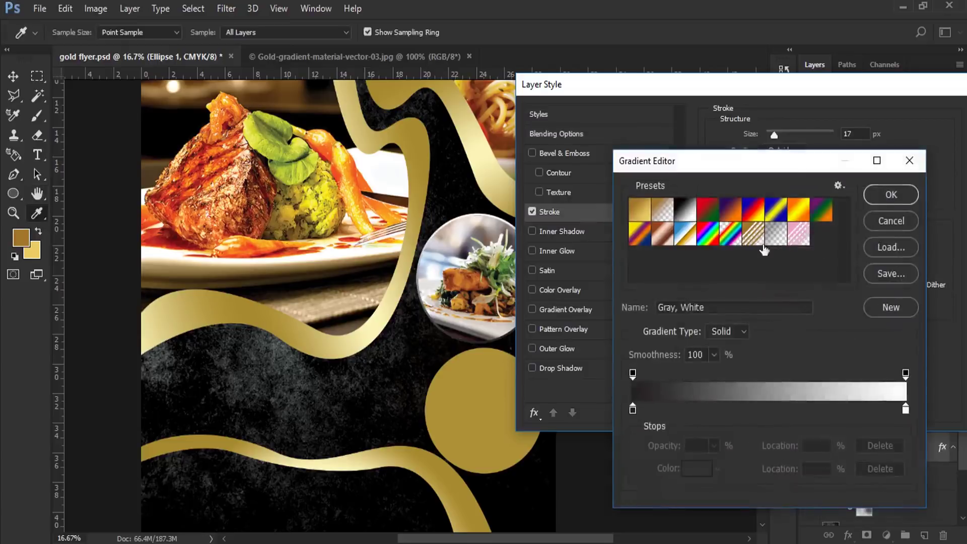
{"action": "left_click", "coordinate": [640, 215]}
{"action": "left_click", "coordinate": [887, 196]}
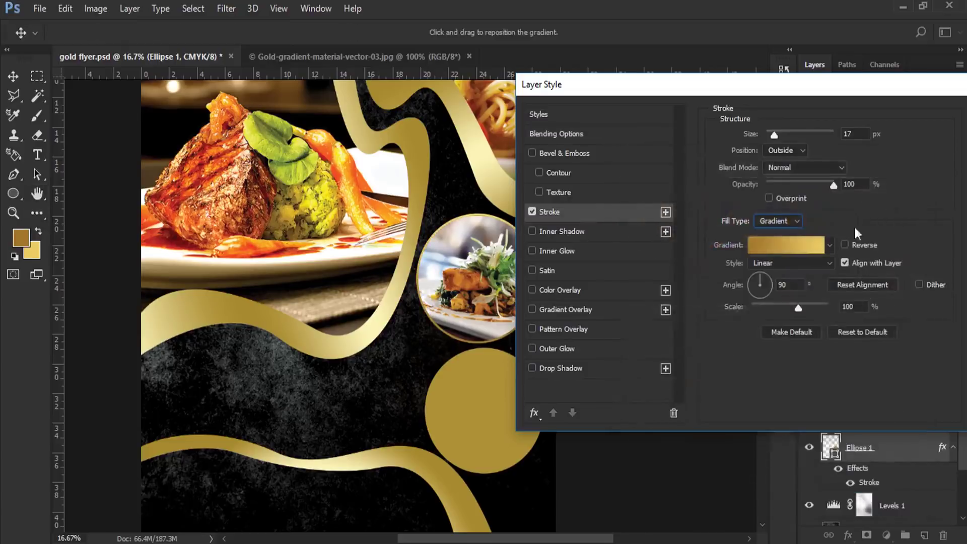
{"action": "left_click", "coordinate": [806, 262]}
{"action": "left_click", "coordinate": [772, 282]}
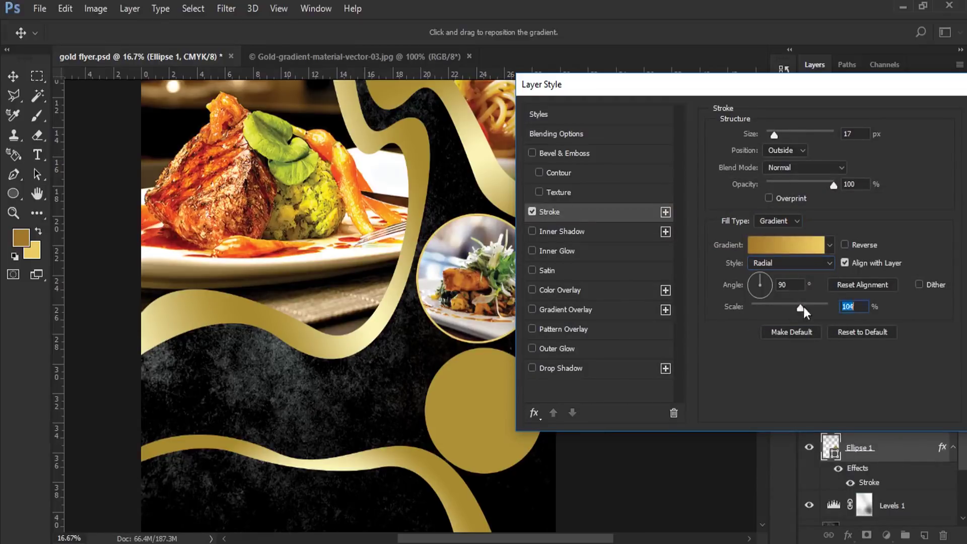
{"action": "left_click_drag", "start_coordinate": [800, 306], "coordinate": [810, 307]}
{"action": "left_click_drag", "start_coordinate": [779, 138], "coordinate": [776, 138]}
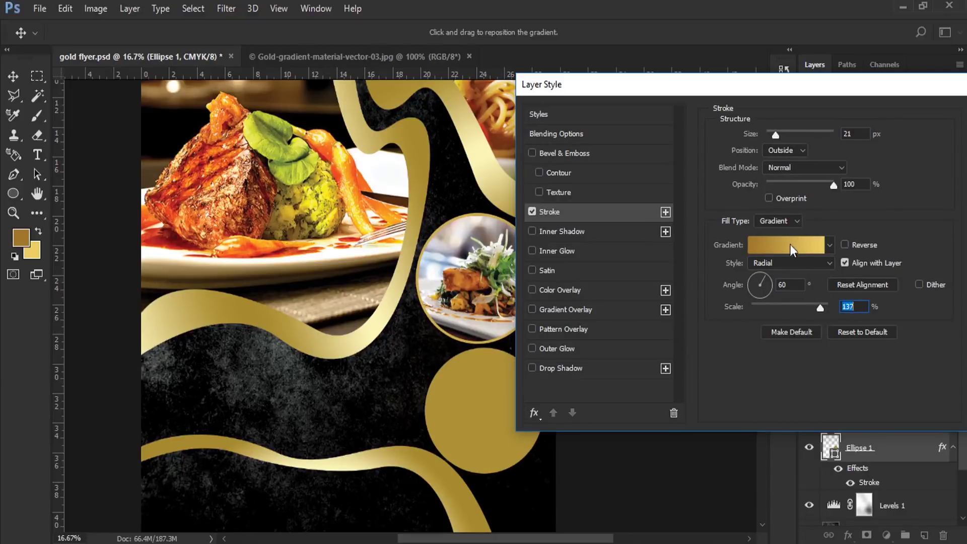
Step: Edit the stroke gradient with pale and dark gold stops, about 29° angle, Linear style
{"action": "left_click", "coordinate": [813, 245]}
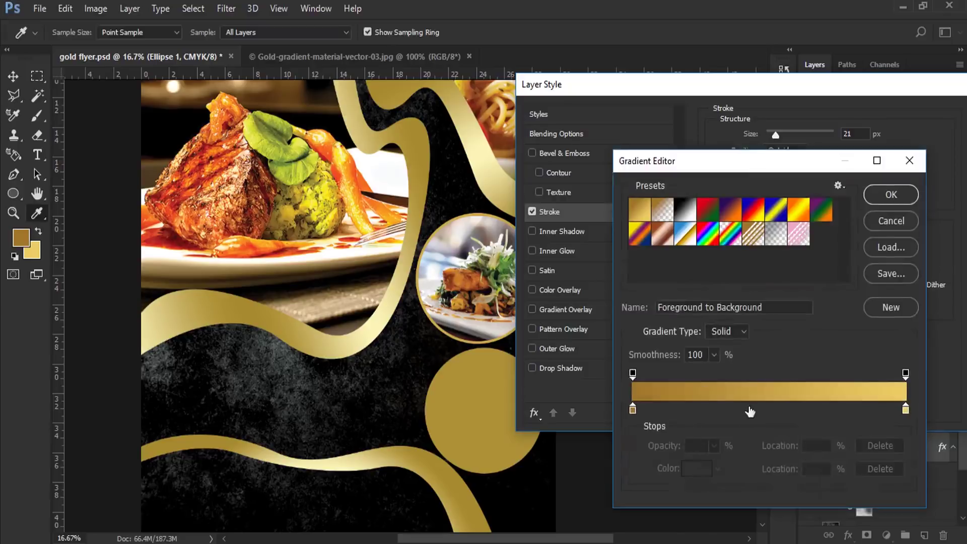
{"action": "left_click", "coordinate": [775, 410]}
{"action": "left_click", "coordinate": [696, 469]}
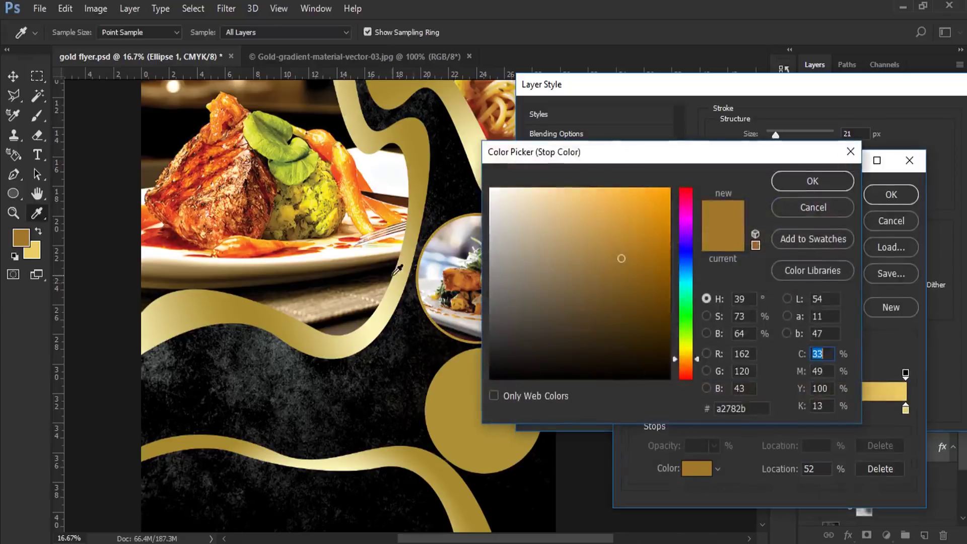
{"action": "left_click", "coordinate": [398, 270]}
{"action": "left_click", "coordinate": [811, 181]}
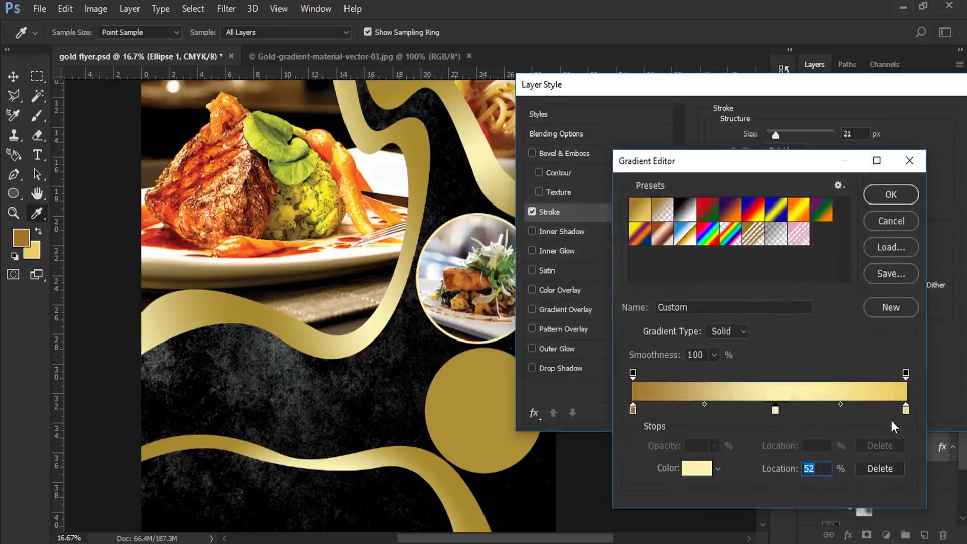
{"action": "double_click", "coordinate": [905, 409]}
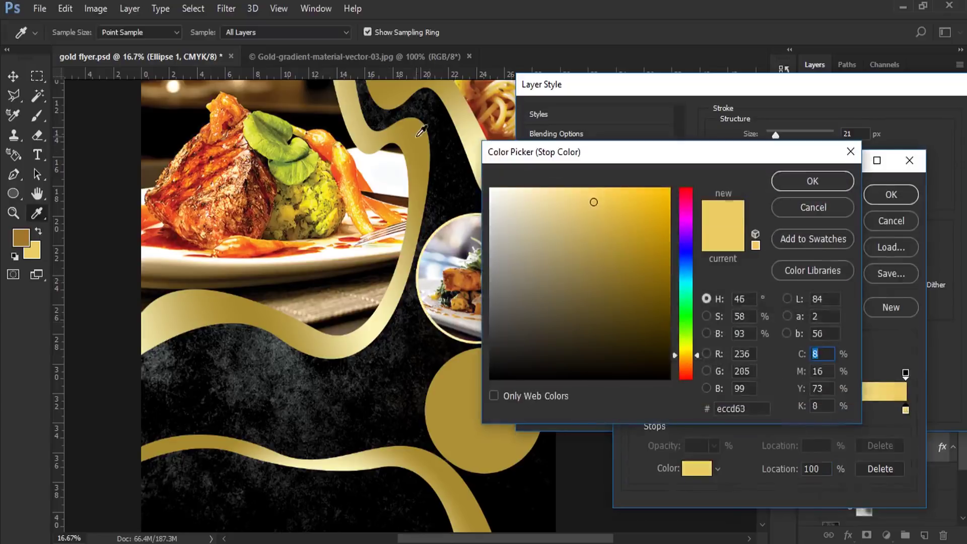
{"action": "left_click", "coordinate": [401, 137]}
{"action": "left_click", "coordinate": [813, 181]}
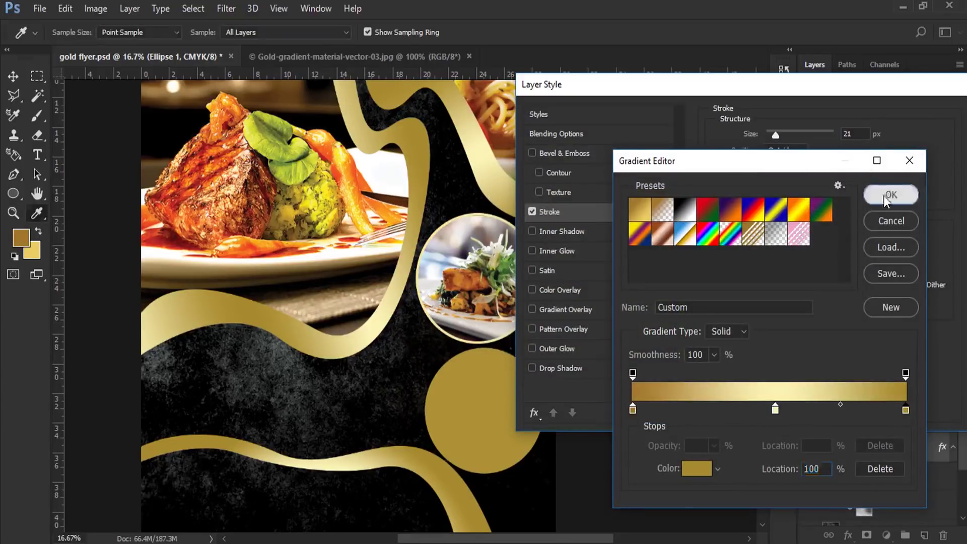
{"action": "left_click", "coordinate": [886, 196]}
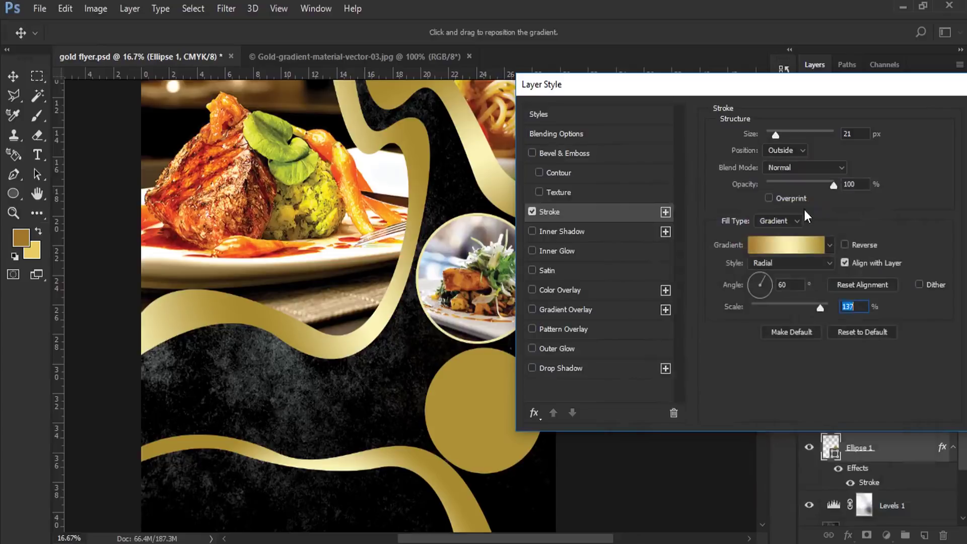
{"action": "left_click", "coordinate": [768, 281]}
{"action": "left_click", "coordinate": [789, 262]}
{"action": "left_click", "coordinate": [782, 274]}
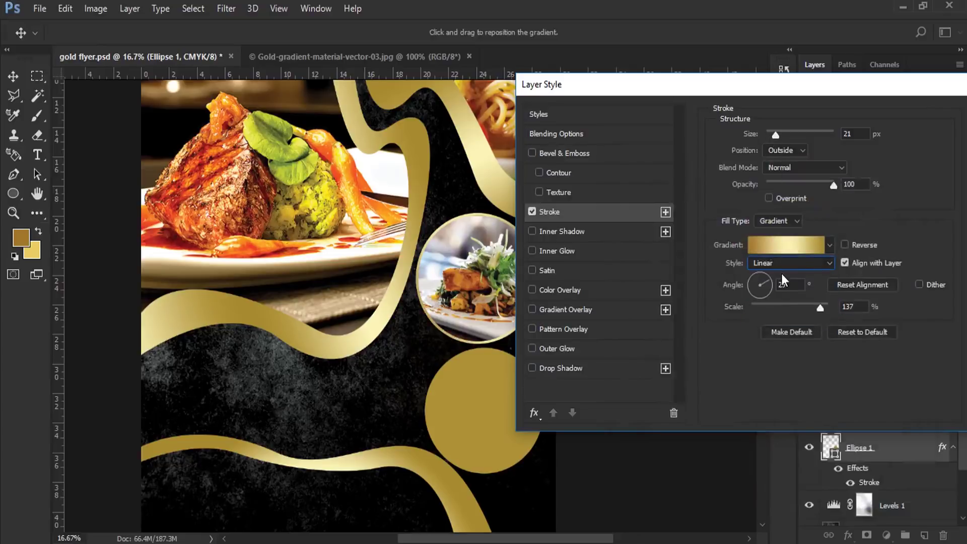
{"action": "left_click_drag", "start_coordinate": [900, 89], "coordinate": [767, 90]}
Step: Copy Ellipse 1's gold stroke style onto Ellipse 1 copy and drag in the 32 (18) taco photo
{"action": "left_click", "coordinate": [885, 115]}
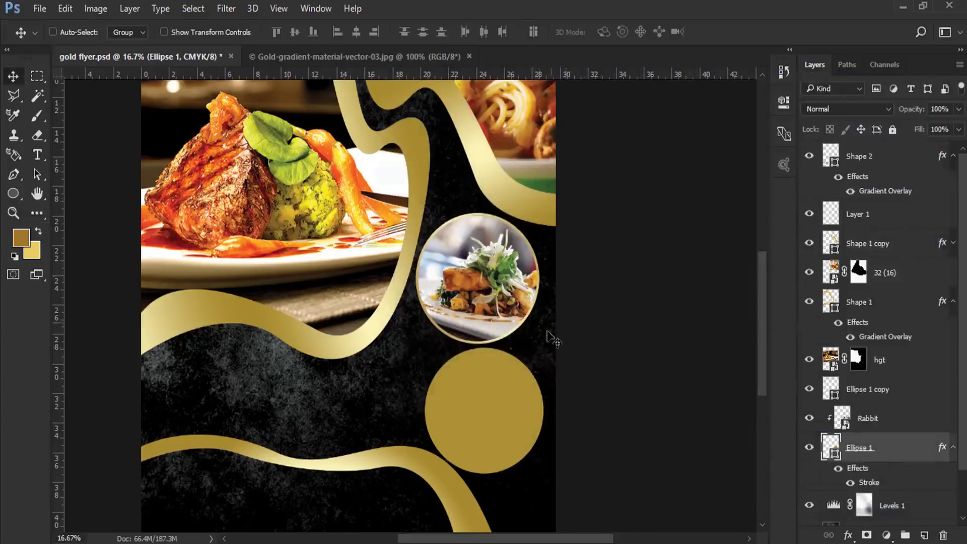
{"action": "right_click", "coordinate": [874, 400]}
{"action": "left_click", "coordinate": [649, 401]}
{"action": "left_click", "coordinate": [862, 390]}
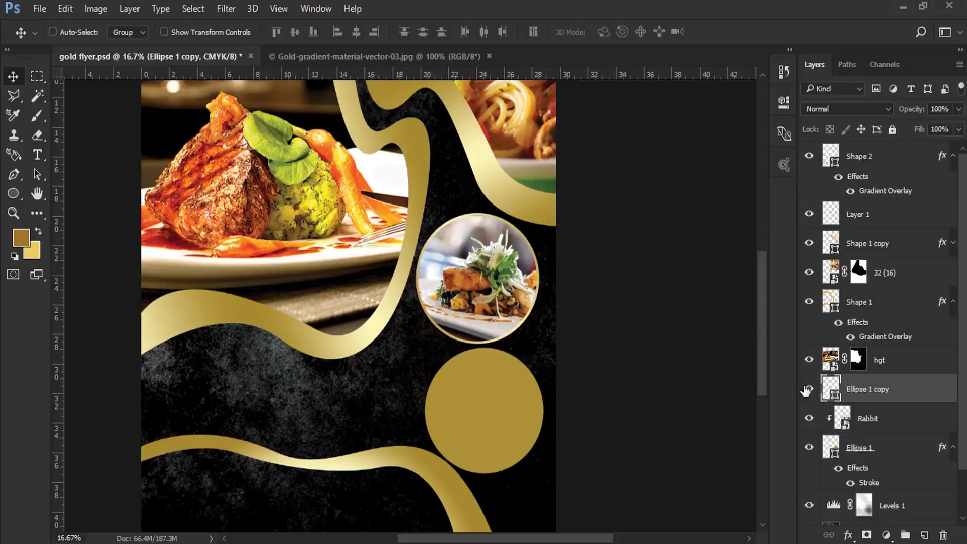
{"action": "right_click", "coordinate": [803, 389]}
{"action": "left_click", "coordinate": [622, 415]}
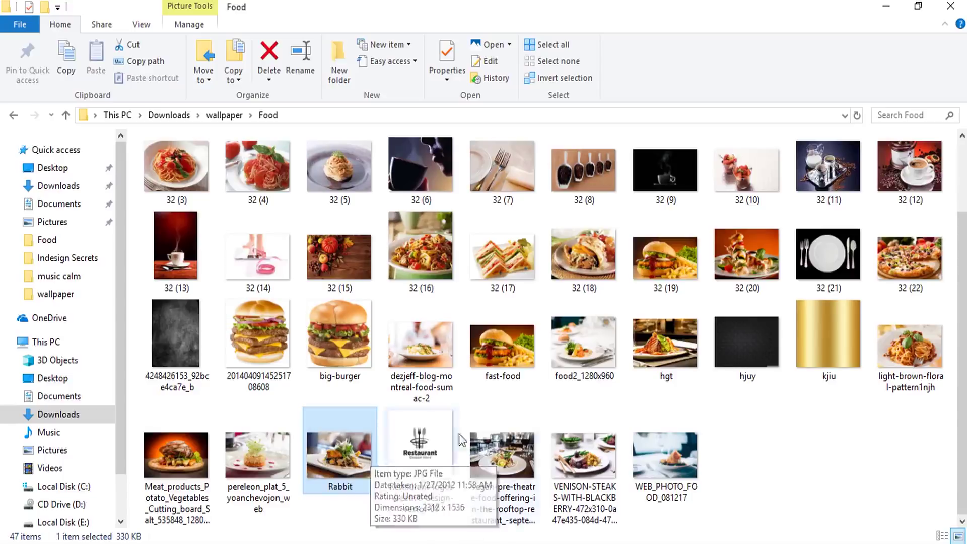
{"action": "mouse_move", "coordinate": [584, 255]}
{"action": "left_mouse_down"}
{"action": "mouse_move", "coordinate": [270, 512]}
{"action": "mouse_move", "coordinate": [471, 446]}
{"action": "left_mouse_up"}
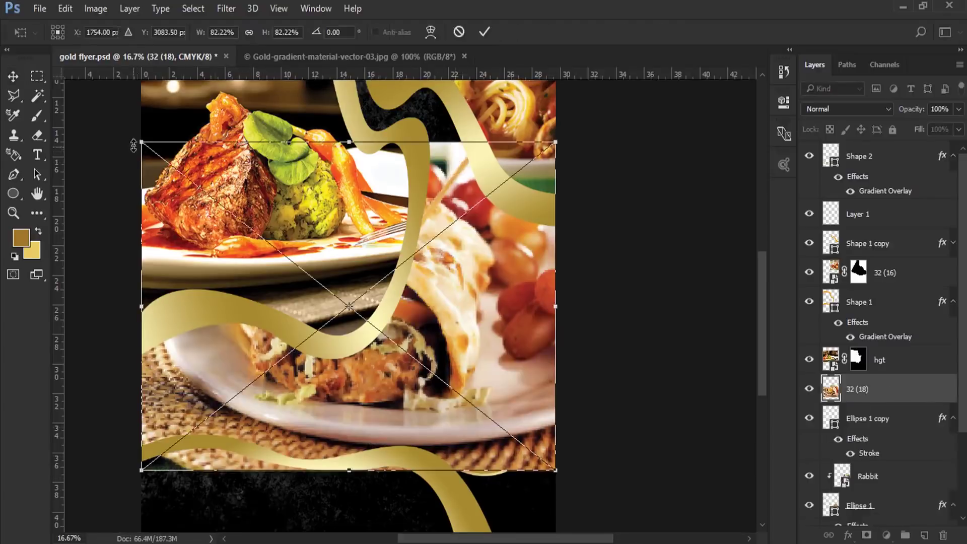
Step: Scale the taco wrap photo over the lower gold-ringed circle and clip it to that circle
{"action": "left_click_drag", "start_coordinate": [143, 141], "coordinate": [455, 330]}
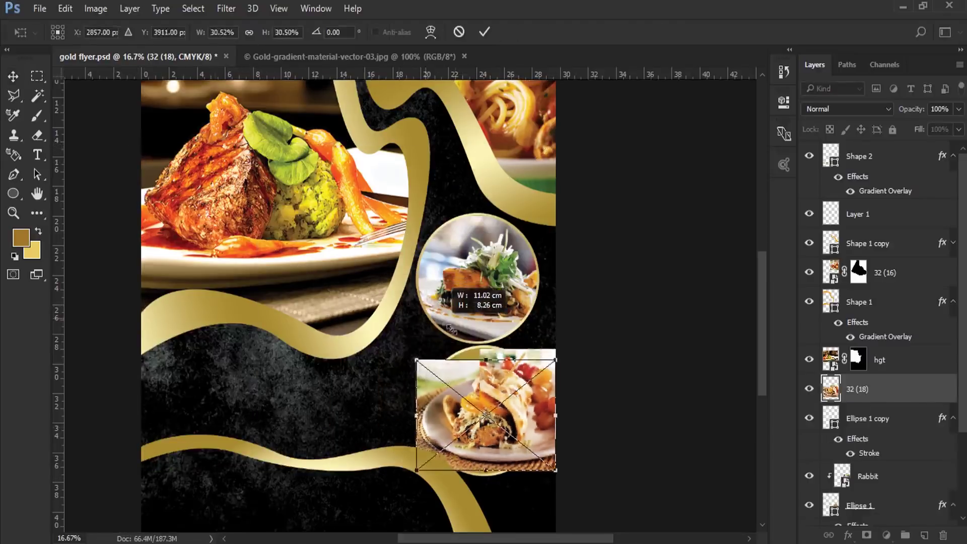
{"action": "left_click_drag", "start_coordinate": [456, 329], "coordinate": [421, 302]}
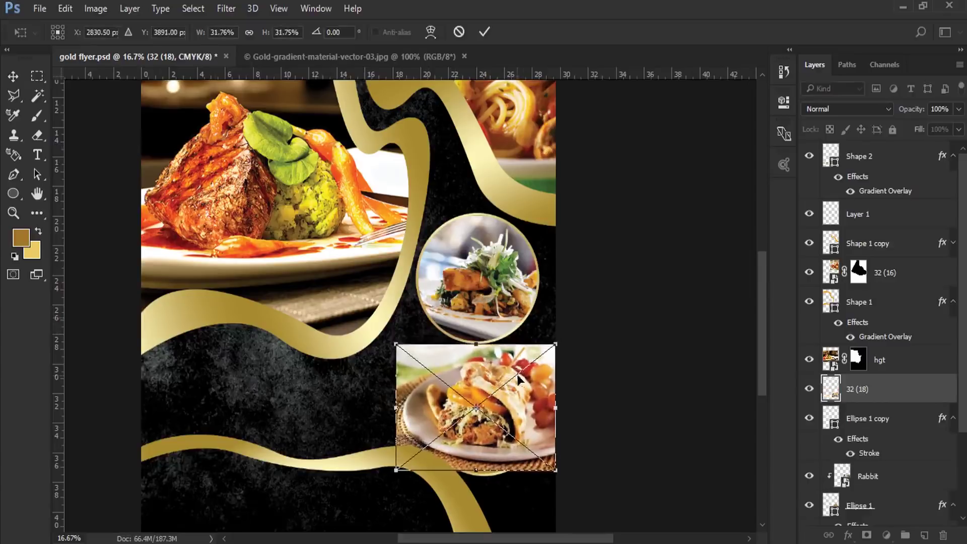
{"action": "key", "text": "Return"}
{"action": "left_click", "coordinate": [886, 403], "text": "alt"}
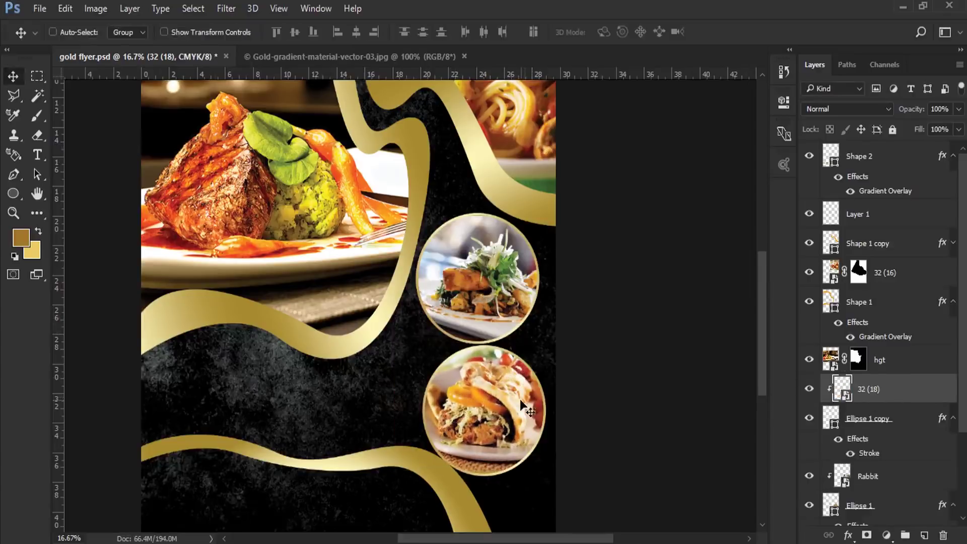
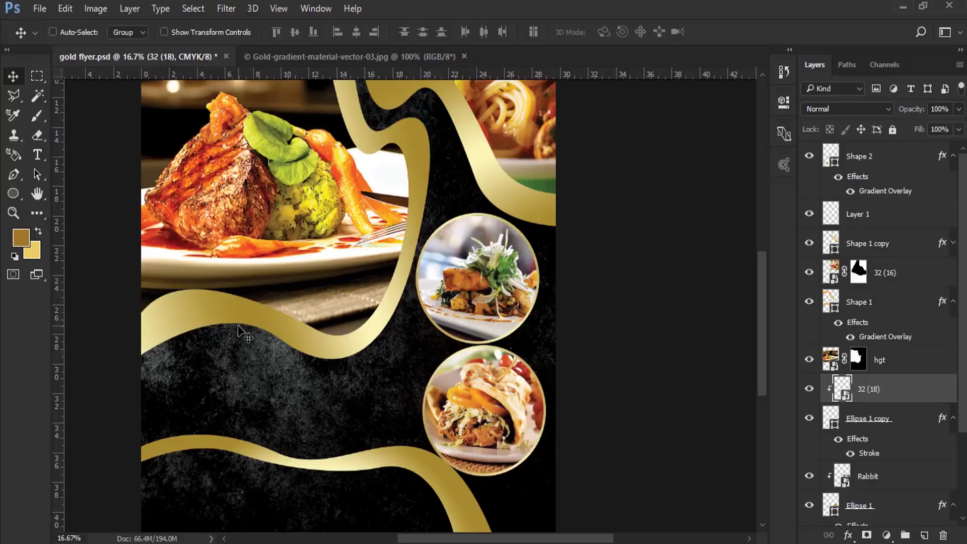
Step: Draw a circle near the flyer's top-left with the Ellipse tool
{"action": "scroll", "coordinate": [239, 332], "scroll_direction": "down", "scroll_amount": 2}
{"action": "scroll", "coordinate": [239, 332], "scroll_direction": "down", "scroll_amount": 1}
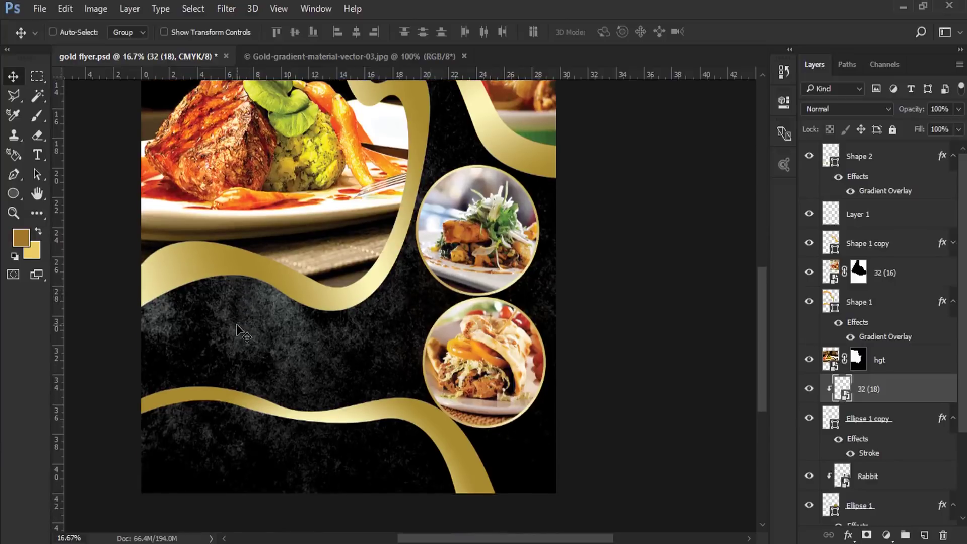
{"action": "scroll", "coordinate": [239, 329], "scroll_direction": "up", "scroll_amount": 2}
{"action": "scroll", "coordinate": [239, 330], "scroll_direction": "up", "scroll_amount": 2}
{"action": "scroll", "coordinate": [239, 330], "scroll_direction": "up", "scroll_amount": 1}
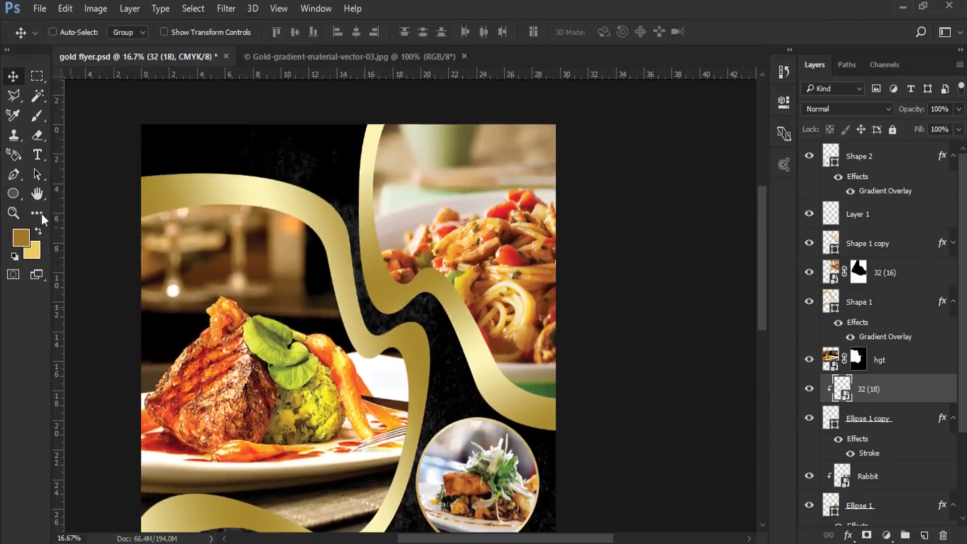
{"action": "left_click", "coordinate": [14, 194]}
{"action": "left_click", "coordinate": [76, 205]}
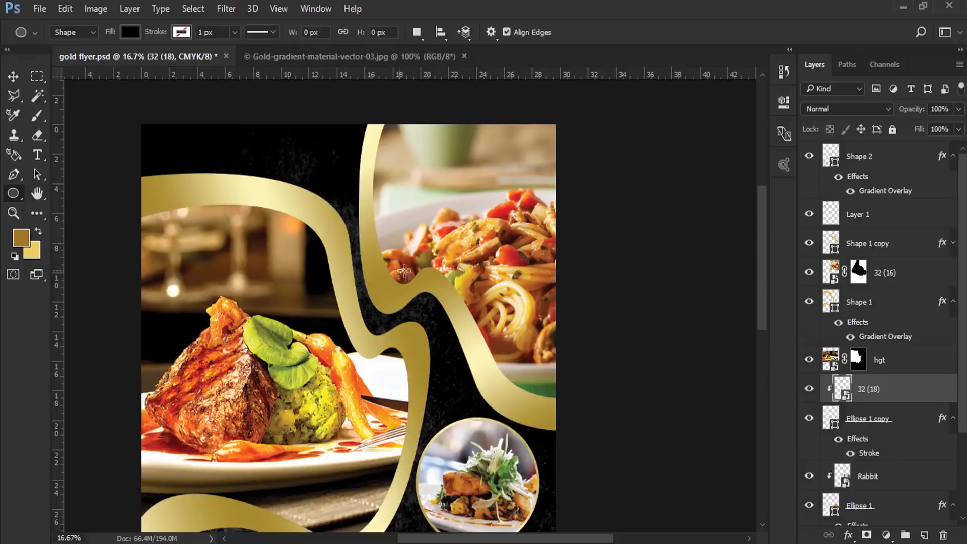
{"action": "left_click_drag", "start_coordinate": [187, 157], "coordinate": [301, 278]}
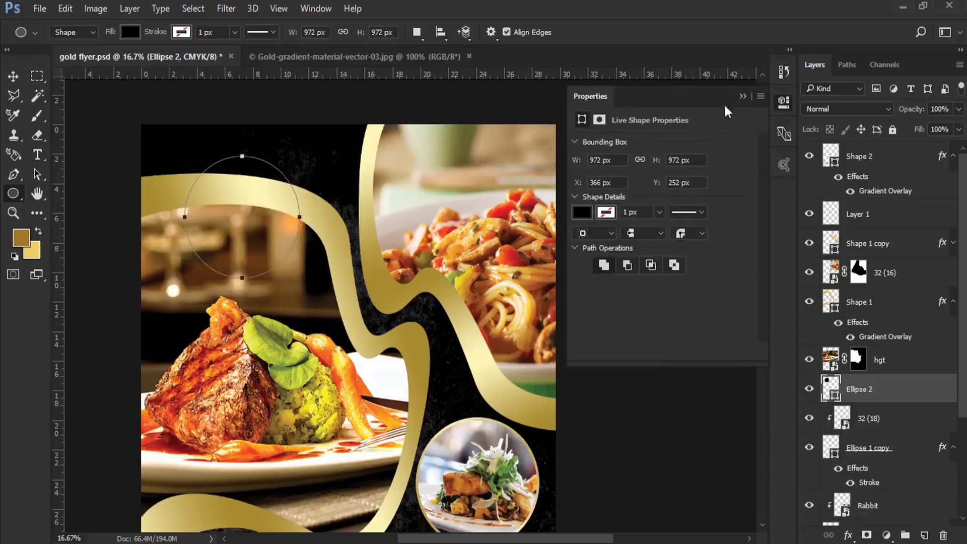
Step: Move the Ellipse 2 layer to the top, fill it light cream, and duplicate it
{"action": "left_click", "coordinate": [741, 96]}
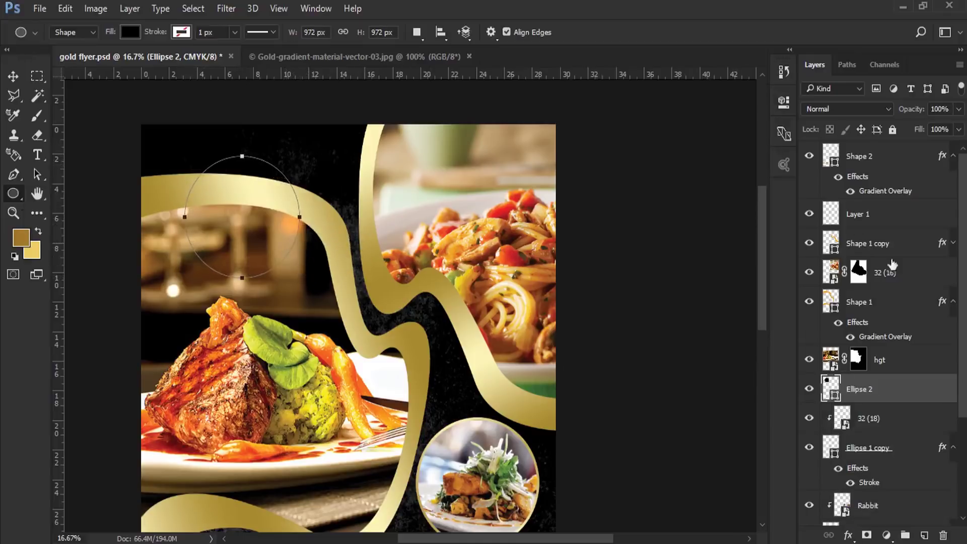
{"action": "left_click_drag", "start_coordinate": [874, 392], "coordinate": [866, 151]}
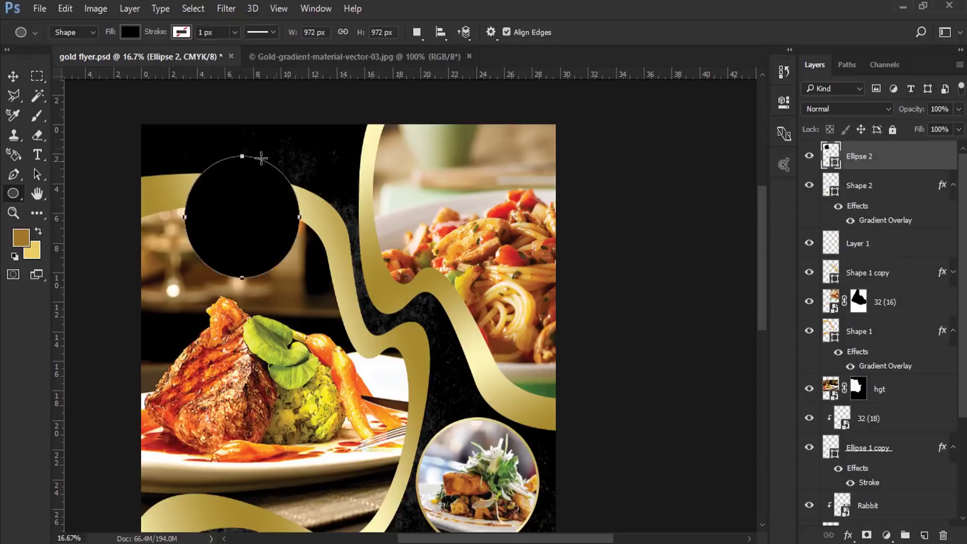
{"action": "left_click", "coordinate": [130, 32]}
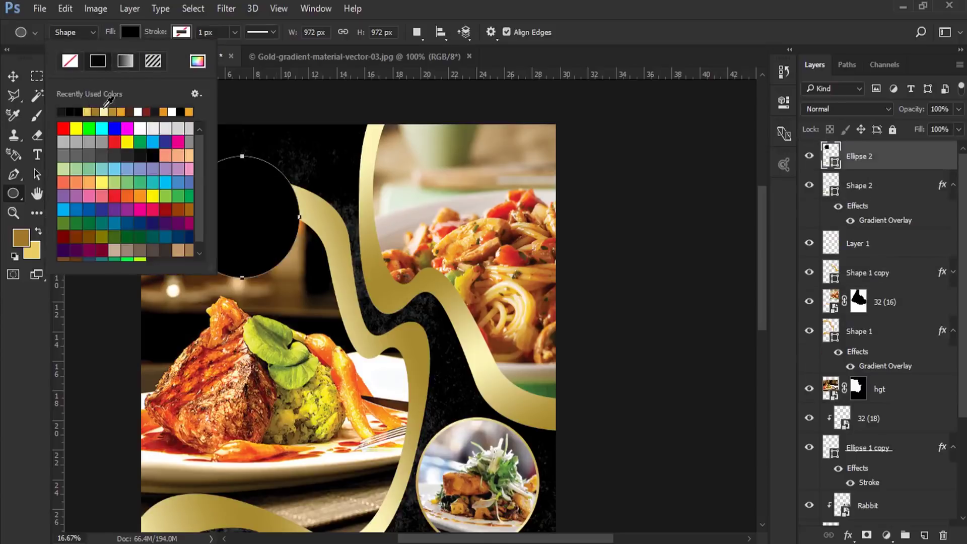
{"action": "left_click", "coordinate": [104, 110]}
{"action": "left_click", "coordinate": [13, 76]}
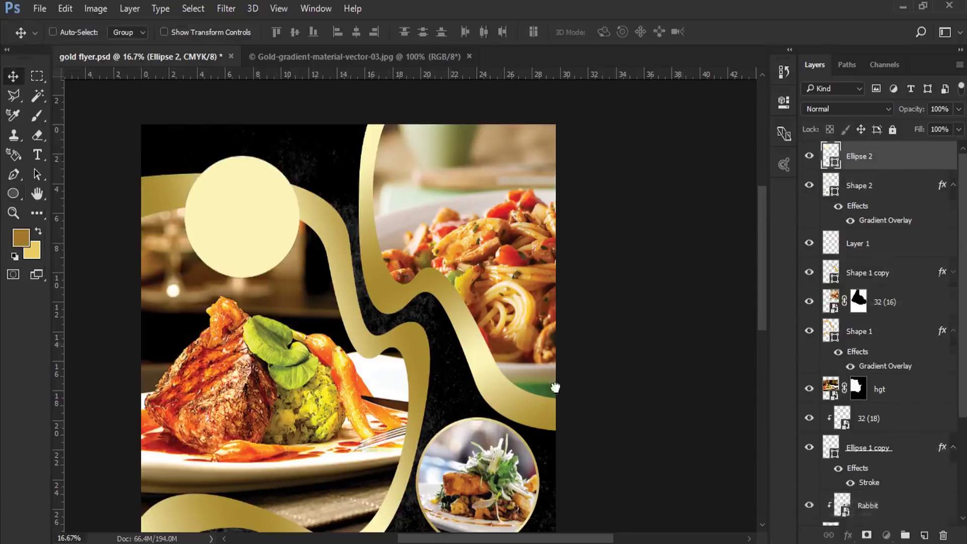
{"action": "key", "text": "ctrl+j"}
Step: Enlarge the circle copy slightly with Free Transform
{"action": "left_click", "coordinate": [65, 9]}
{"action": "left_click", "coordinate": [217, 312]}
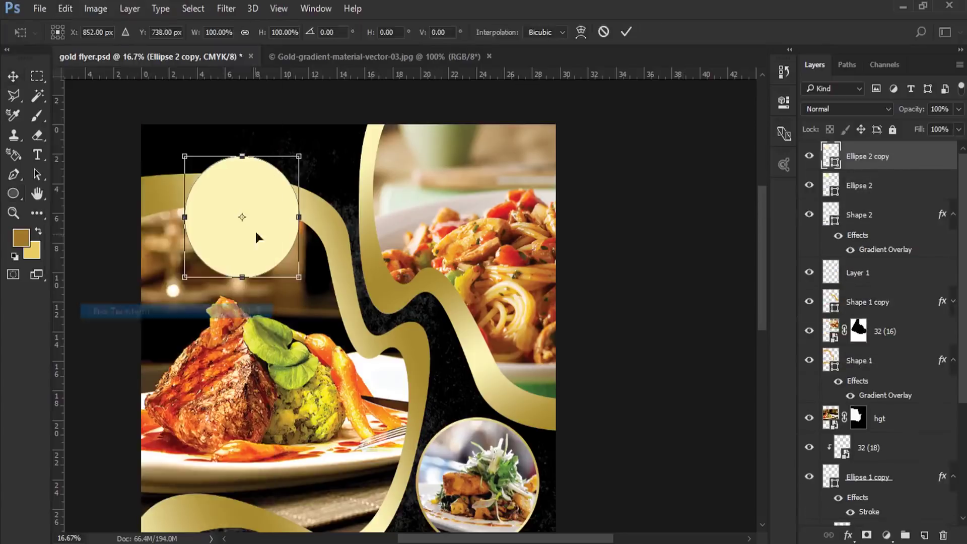
{"action": "left_click_drag", "start_coordinate": [299, 157], "coordinate": [306, 154]}
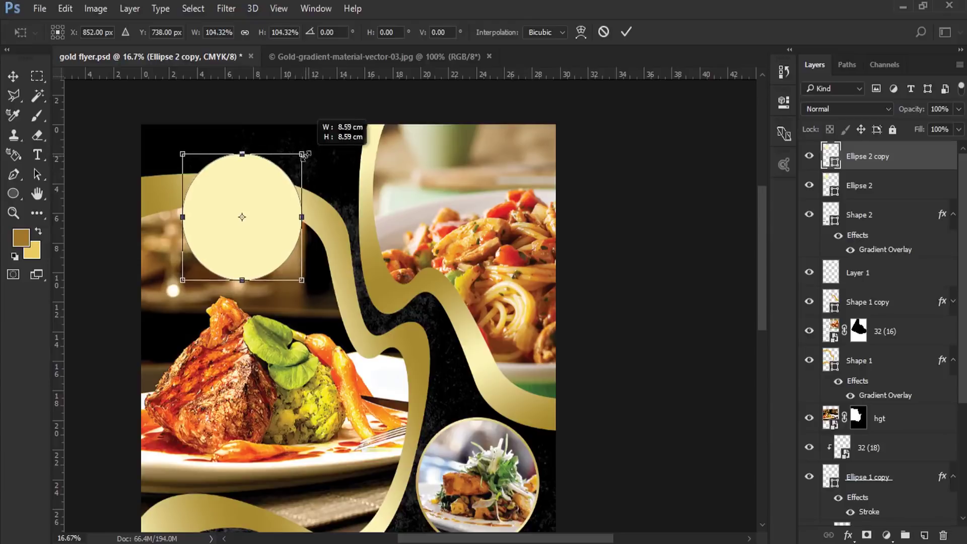
{"action": "key", "text": "Return"}
Step: Remove the copy's fill and give it a solid gold outline sampled from the band
{"action": "left_click", "coordinate": [15, 194]}
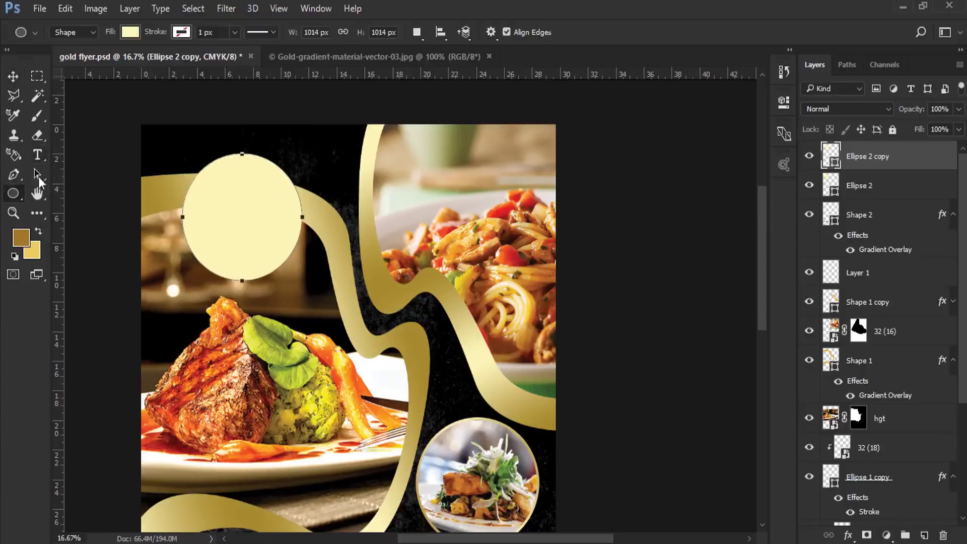
{"action": "left_click", "coordinate": [130, 31]}
{"action": "left_click", "coordinate": [70, 61]}
{"action": "left_click", "coordinate": [187, 36]}
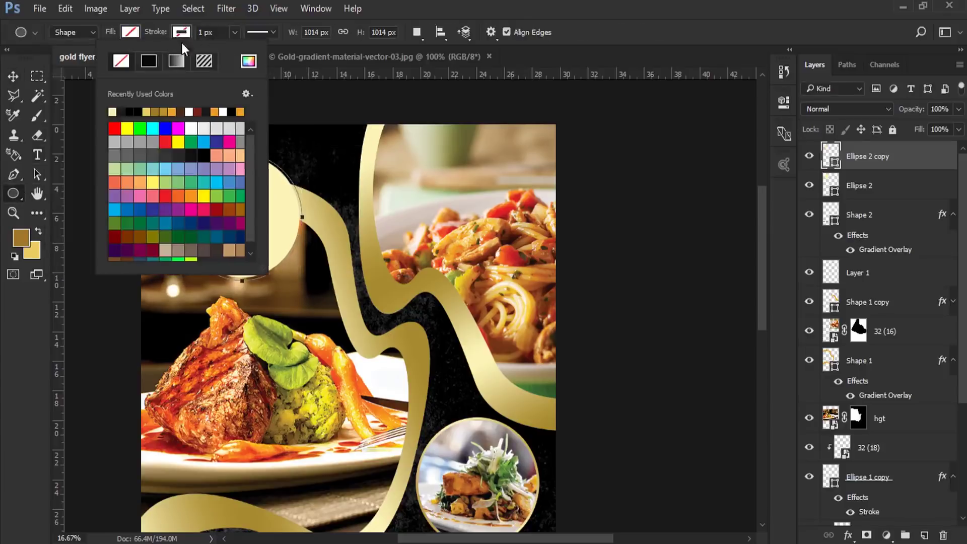
{"action": "left_click", "coordinate": [126, 110]}
{"action": "left_click", "coordinate": [249, 64]}
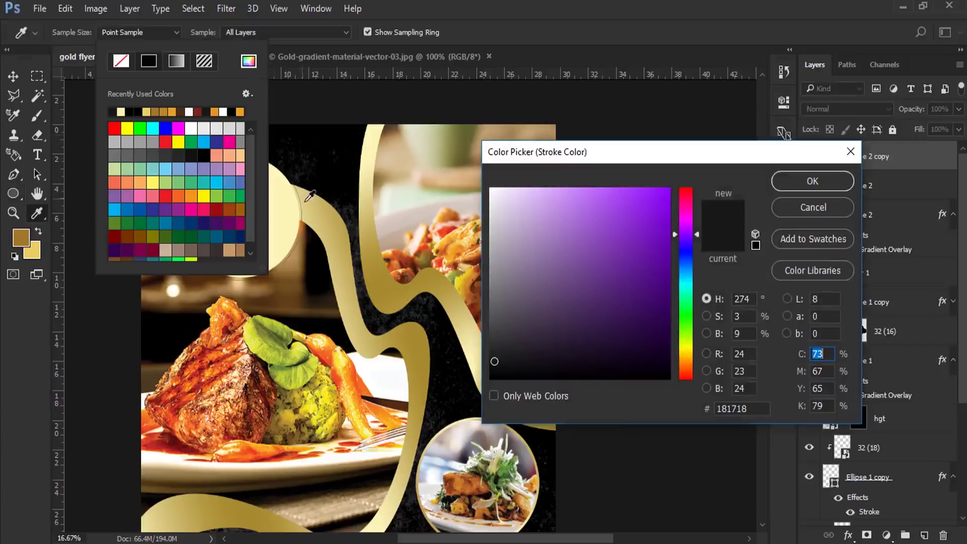
{"action": "left_click", "coordinate": [388, 283]}
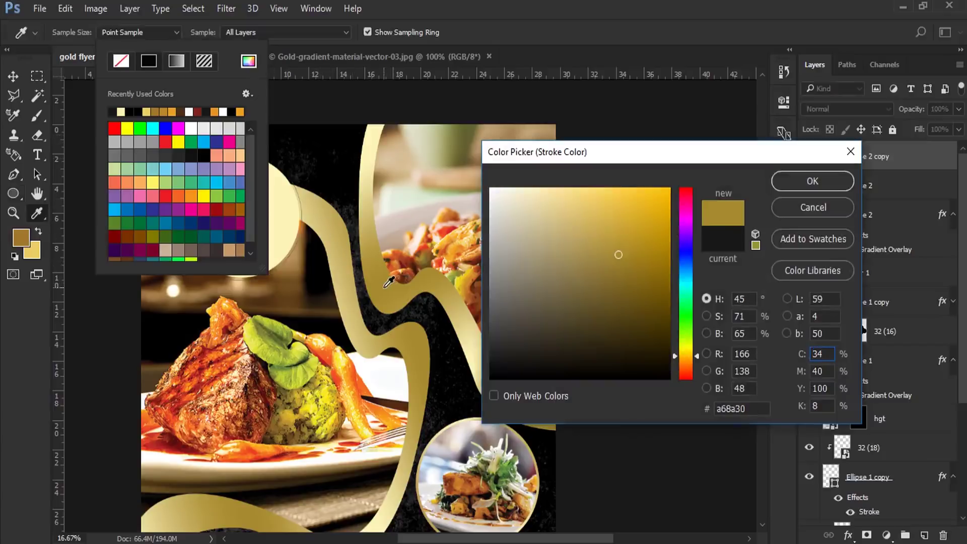
{"action": "left_click", "coordinate": [808, 182]}
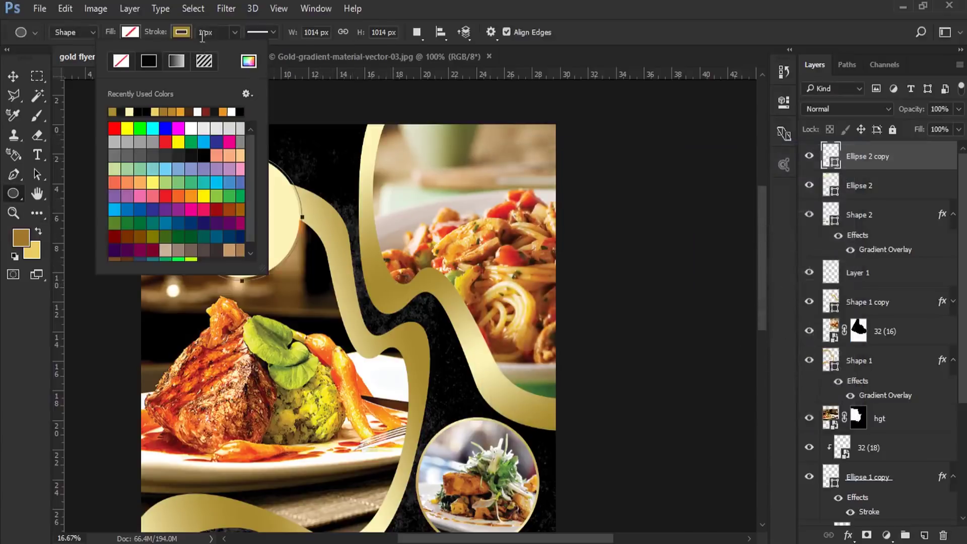
Step: Make the outline dotted, starting at 4 px width and then thickening it
{"action": "left_click", "coordinate": [202, 35]}
{"action": "type", "text": "4"}
{"action": "key", "text": "Return"}
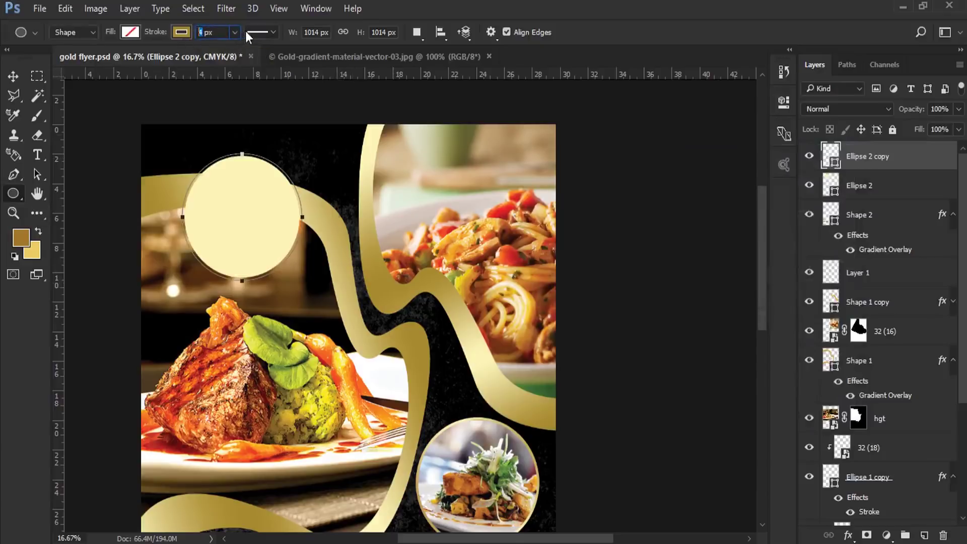
{"action": "left_click", "coordinate": [258, 32]}
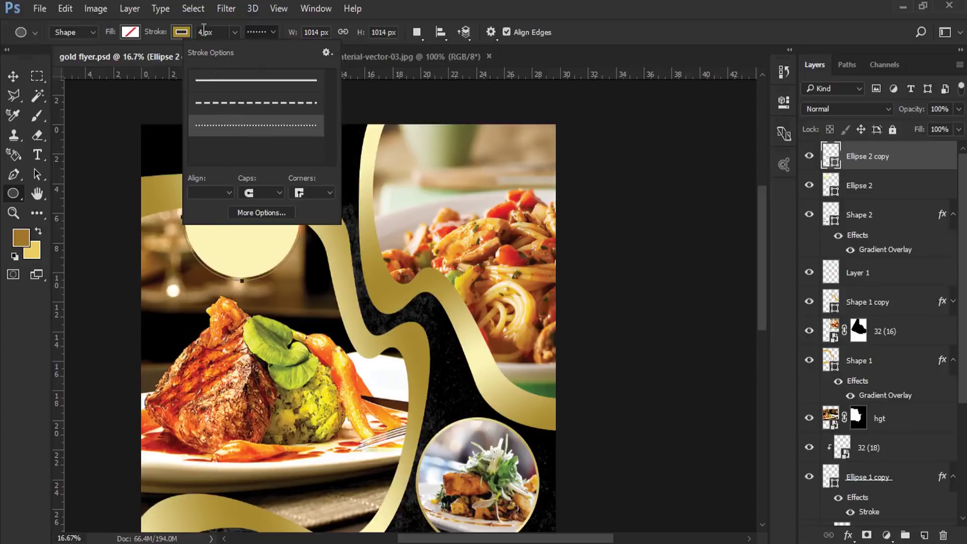
{"action": "left_click", "coordinate": [234, 125]}
{"action": "type", "text": "8"}
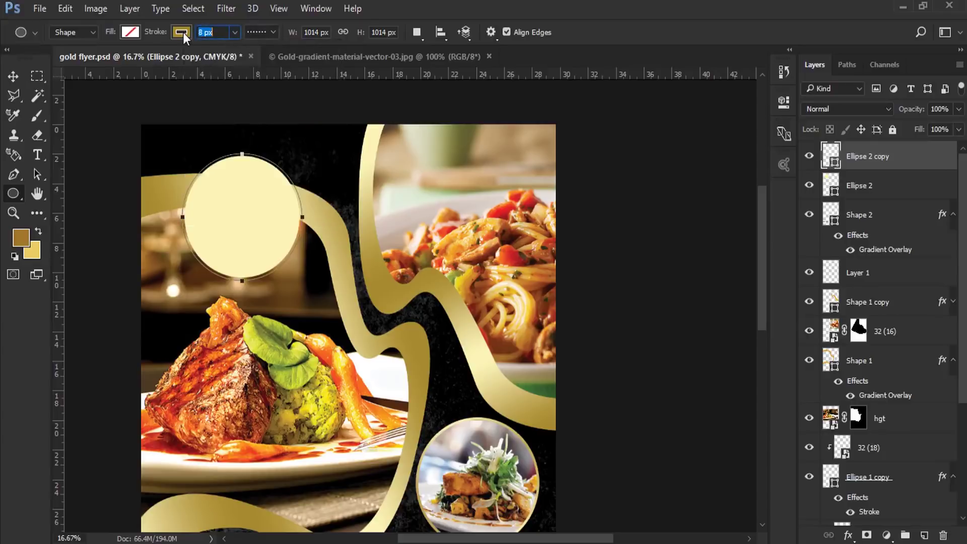
{"action": "key", "text": "Up"}
{"action": "key", "text": "Up"}
{"action": "key", "text": "Up"}
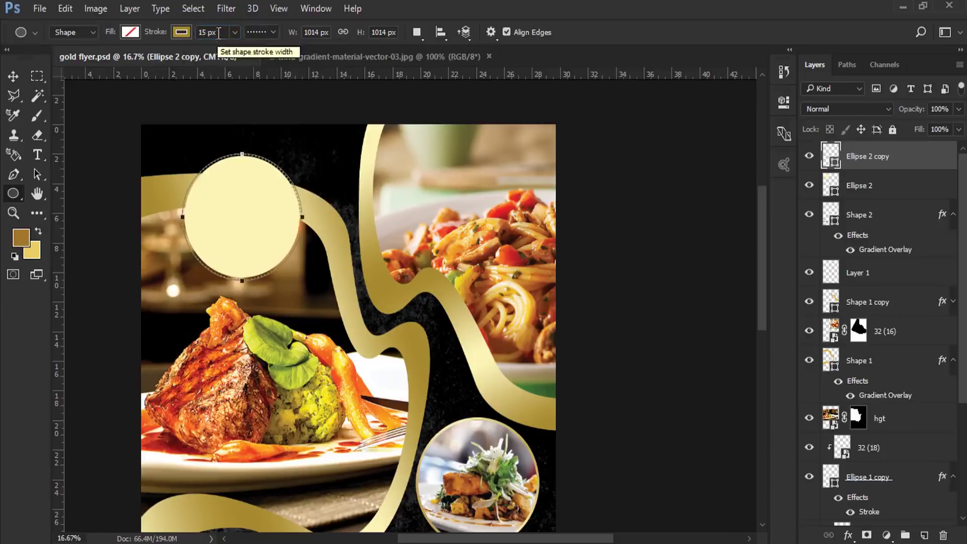
Step: Change the dotted ring's outline colour to light cream
{"action": "left_click", "coordinate": [882, 186]}
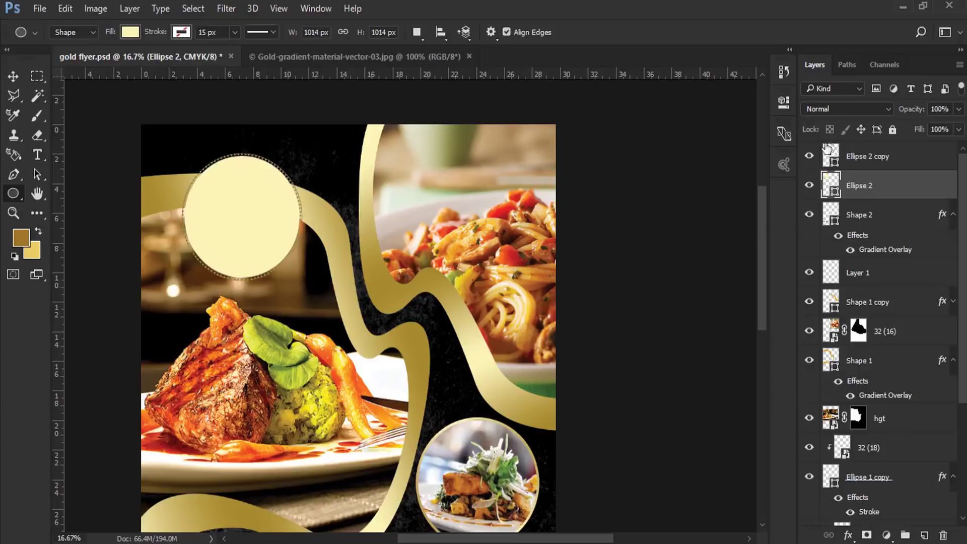
{"action": "left_click", "coordinate": [867, 156]}
{"action": "left_click", "coordinate": [130, 32]}
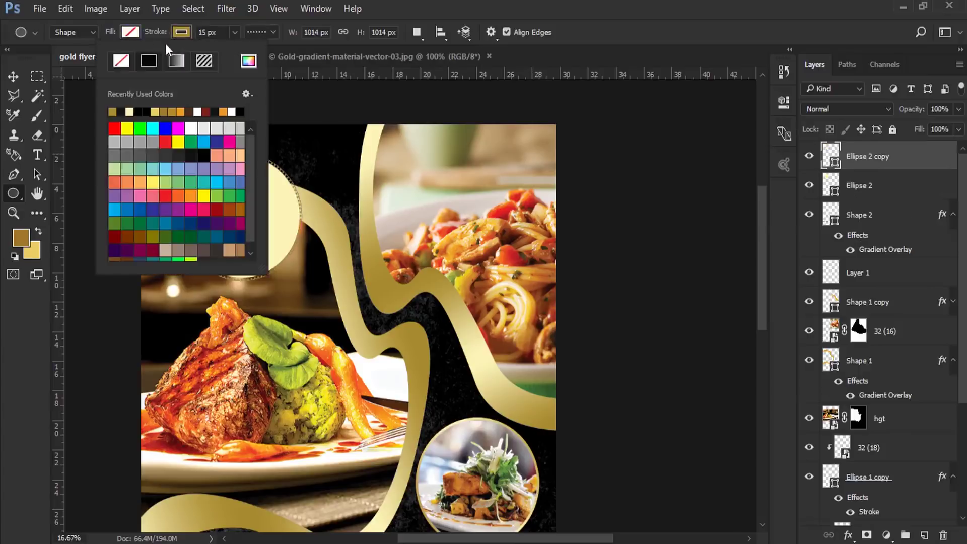
{"action": "left_click", "coordinate": [130, 111]}
{"action": "left_click", "coordinate": [13, 80]}
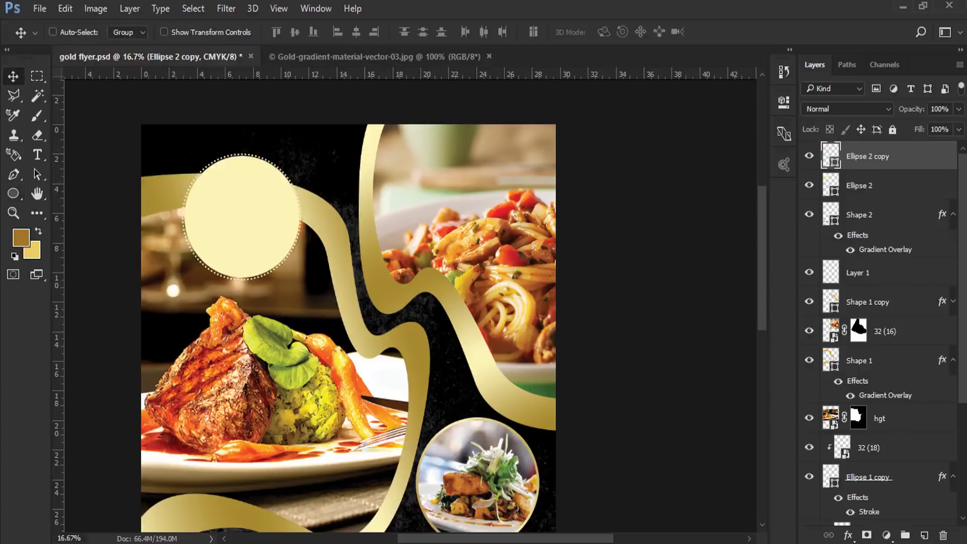
{"action": "key", "text": "alt+Tab"}
Step: Open the Restaurant logo image and unlock its background layer
{"action": "mouse_move", "coordinate": [421, 456]}
{"action": "left_mouse_down"}
{"action": "mouse_move", "coordinate": [216, 532]}
{"action": "mouse_move", "coordinate": [596, 60]}
{"action": "left_mouse_up"}
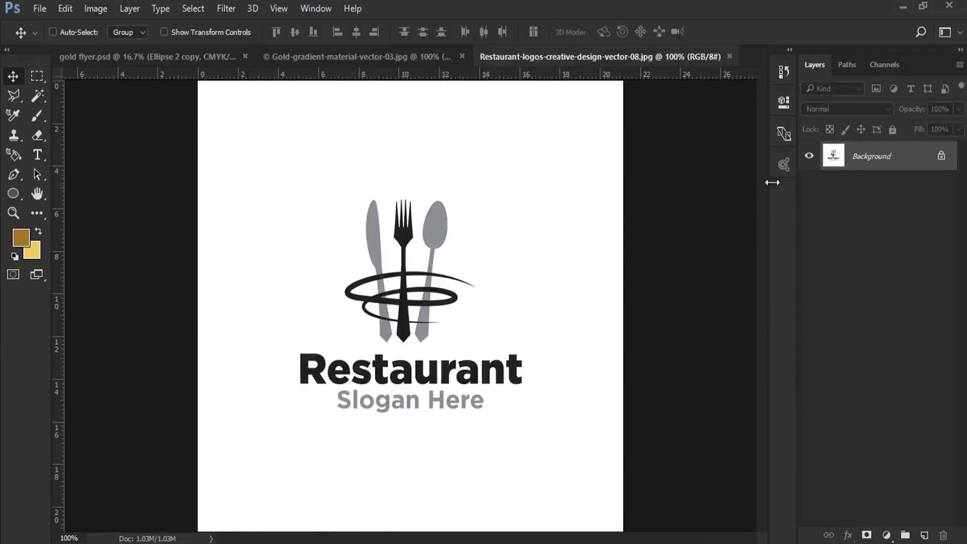
{"action": "double_click", "coordinate": [902, 156]}
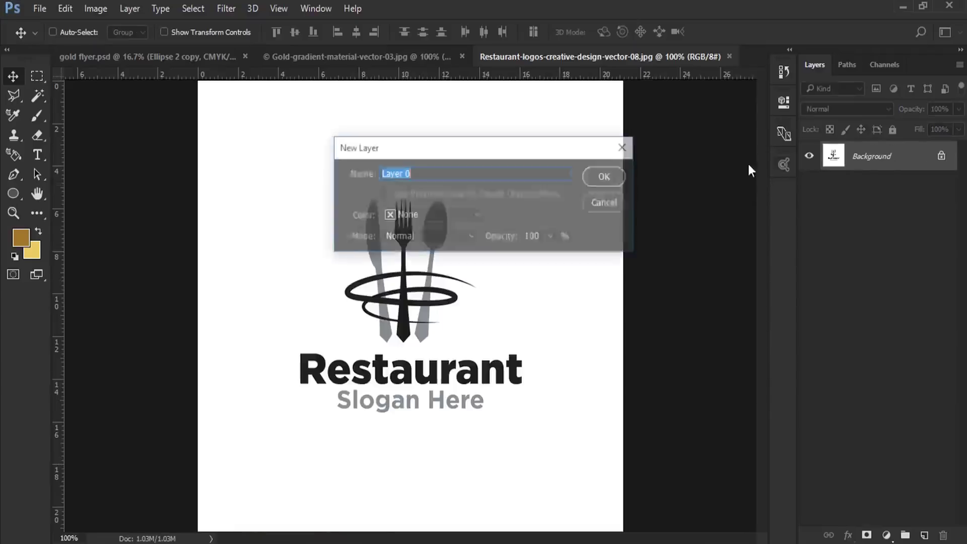
{"action": "left_click", "coordinate": [606, 177]}
{"action": "left_click", "coordinate": [190, 9]}
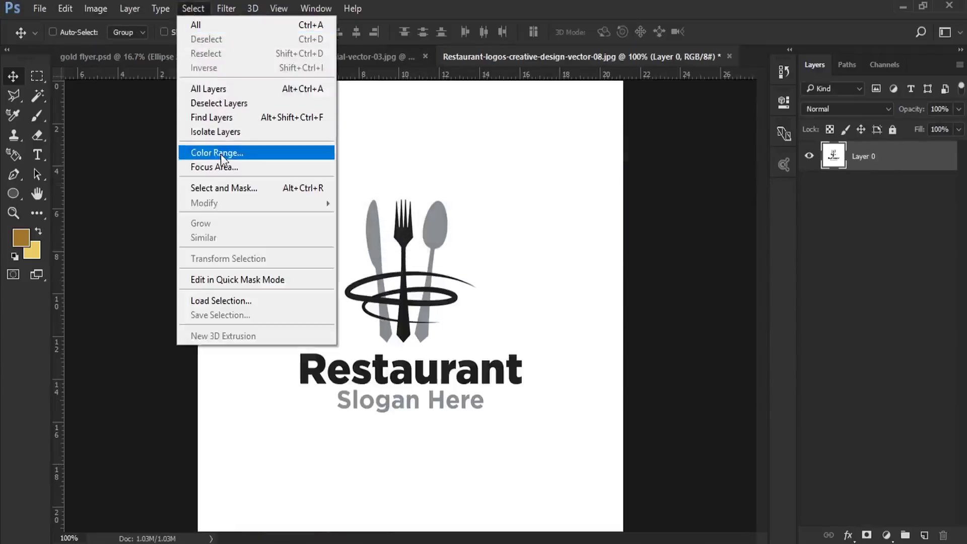
Step: Select the white areas with Color Range, clear them, and deselect
{"action": "left_click", "coordinate": [220, 152]}
{"action": "left_click", "coordinate": [302, 198]}
{"action": "left_click", "coordinate": [603, 80]}
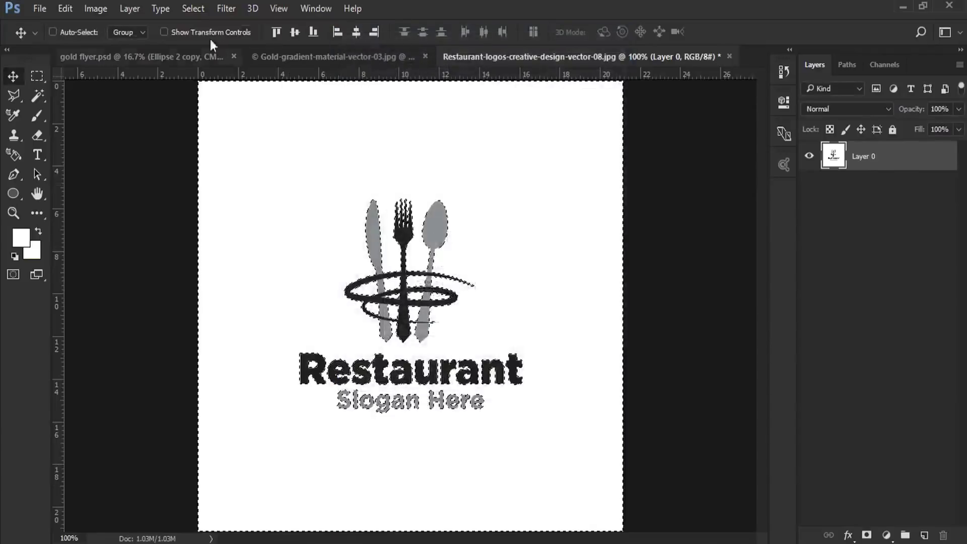
{"action": "left_click", "coordinate": [68, 8]}
{"action": "left_click", "coordinate": [103, 161]}
{"action": "left_click", "coordinate": [193, 9]}
{"action": "left_click", "coordinate": [202, 36]}
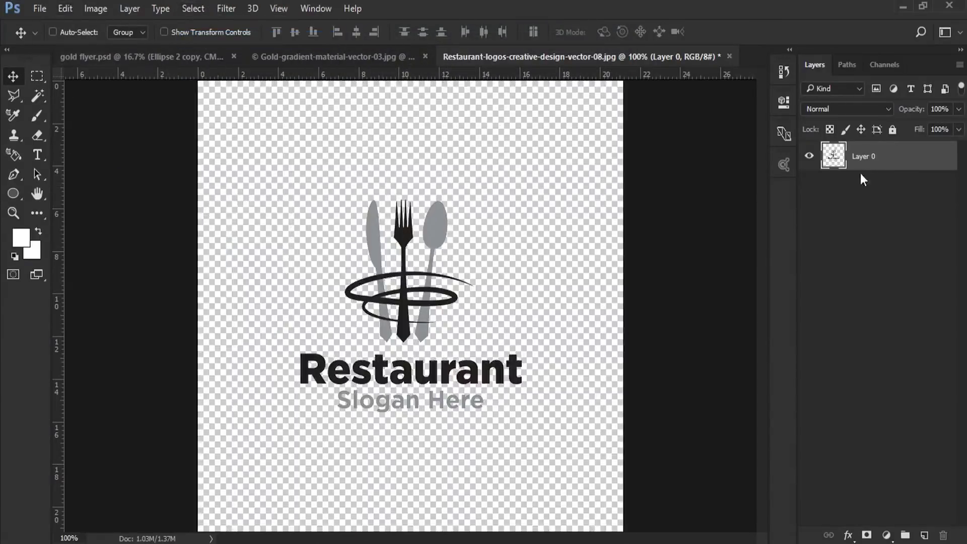
Step: Convert the logo to a Smart Object and scale it into the cream circle
{"action": "right_click", "coordinate": [861, 159]}
{"action": "left_click", "coordinate": [618, 259]}
{"action": "mouse_move", "coordinate": [344, 211]}
{"action": "left_mouse_down"}
{"action": "mouse_move", "coordinate": [256, 196]}
{"action": "mouse_move", "coordinate": [272, 206]}
{"action": "mouse_move", "coordinate": [262, 237]}
{"action": "mouse_move", "coordinate": [254, 223]}
{"action": "mouse_move", "coordinate": [285, 176]}
{"action": "left_mouse_up"}
{"action": "key", "text": "ctrl+t"}
{"action": "key", "text": "Return"}
{"action": "key", "text": "shift+Up"}
{"action": "key", "text": "shift+Up"}
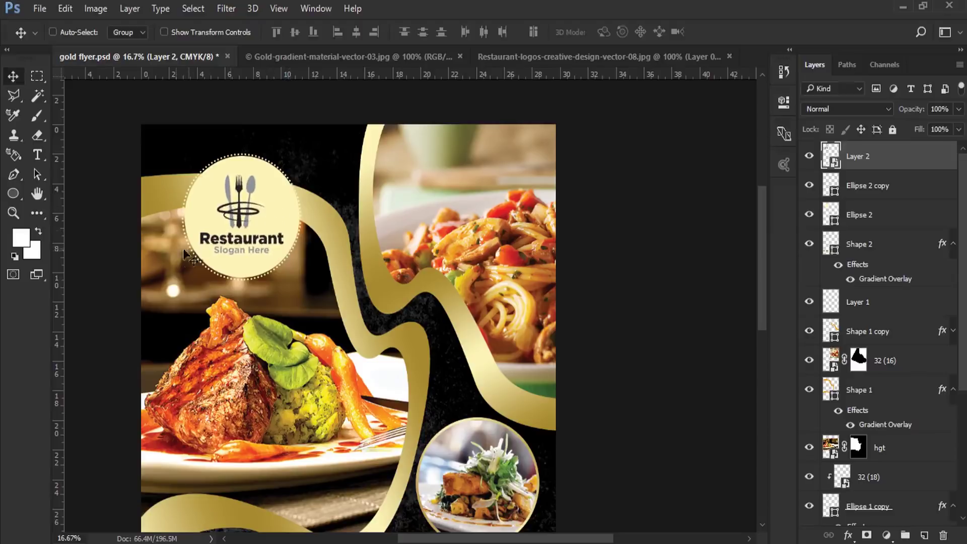
{"action": "scroll", "coordinate": [184, 255], "scroll_direction": "down", "scroll_amount": 3}
Step: Copy the last Lorem Ipsum dummy paragraph from the Word document
{"action": "scroll", "coordinate": [179, 254], "scroll_direction": "down", "scroll_amount": 2}
{"action": "scroll", "coordinate": [176, 254], "scroll_direction": "down", "scroll_amount": 1}
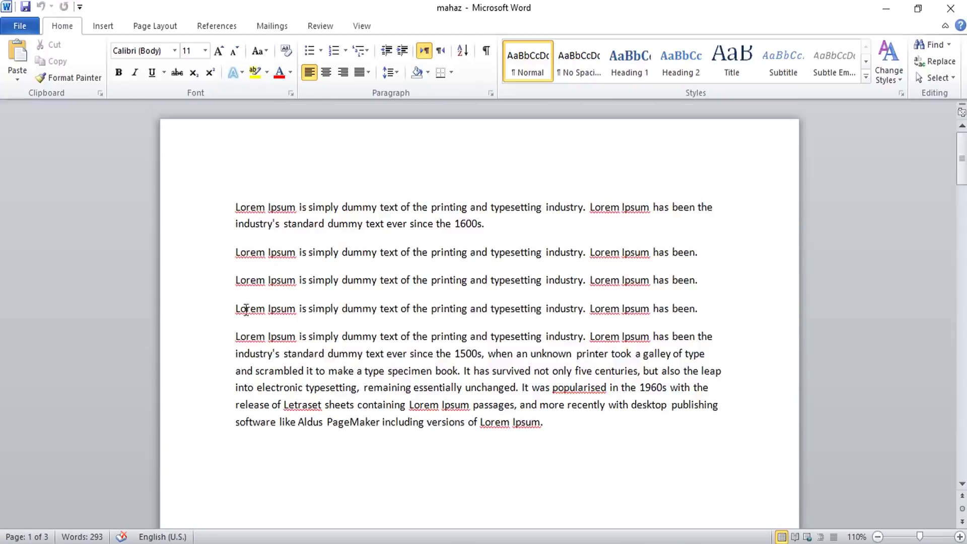
{"action": "left_click_drag", "start_coordinate": [235, 336], "coordinate": [564, 358]}
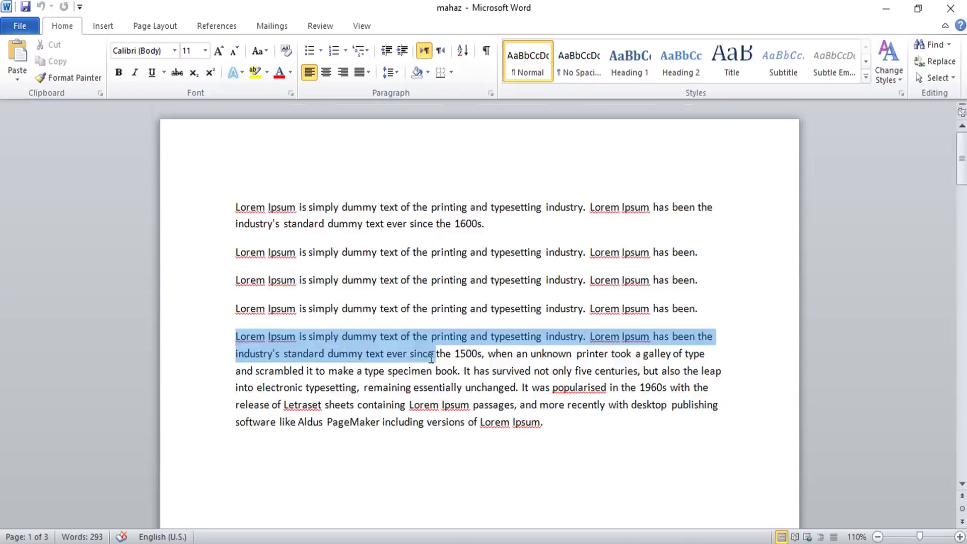
{"action": "right_click", "coordinate": [564, 358]}
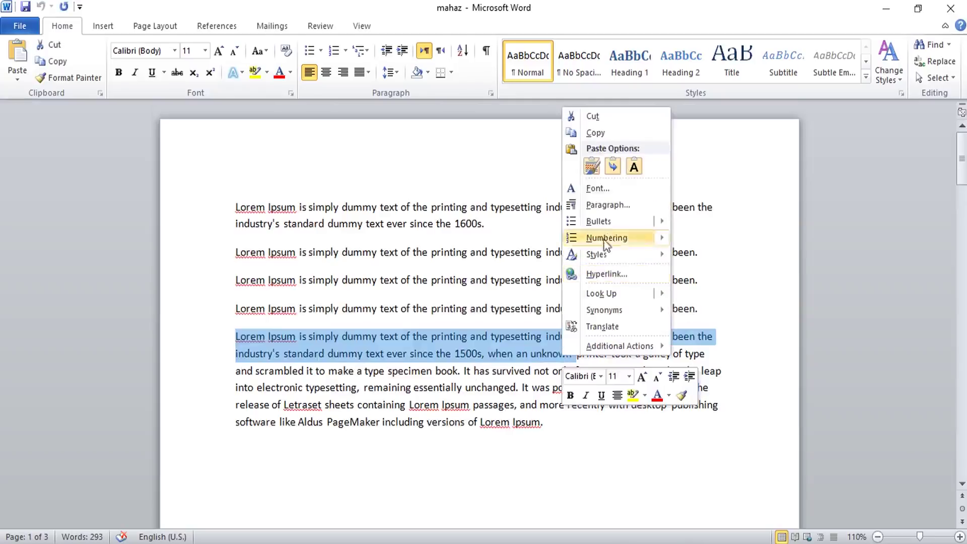
{"action": "left_click", "coordinate": [594, 132]}
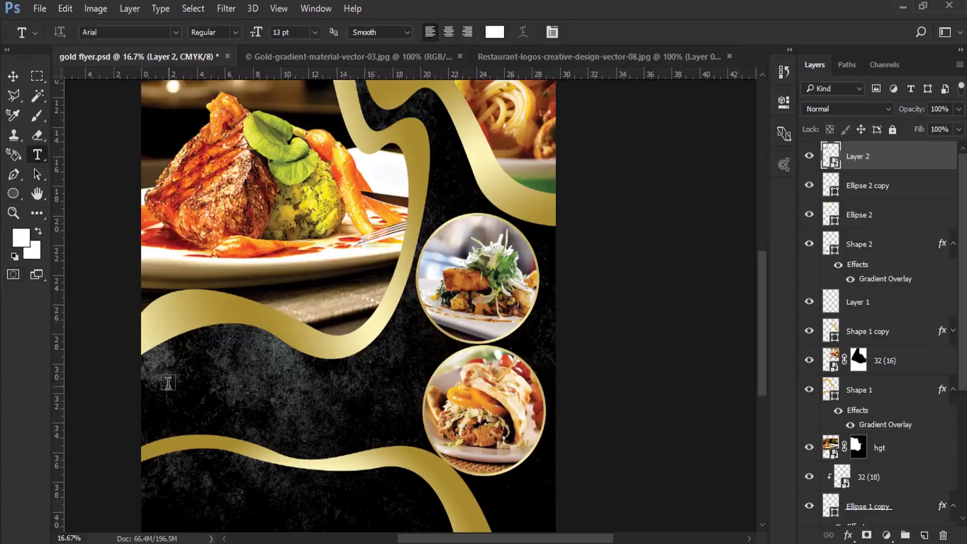
Step: Paste the Lorem Ipsum text into a paragraph box below the photo at 19 pt
{"action": "left_click_drag", "start_coordinate": [158, 391], "coordinate": [395, 445]}
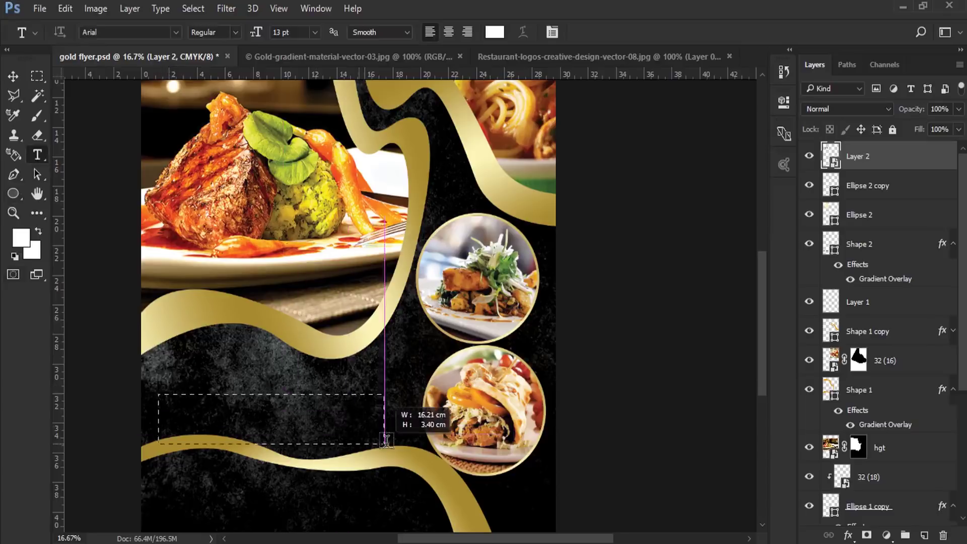
{"action": "left_click", "coordinate": [314, 32]}
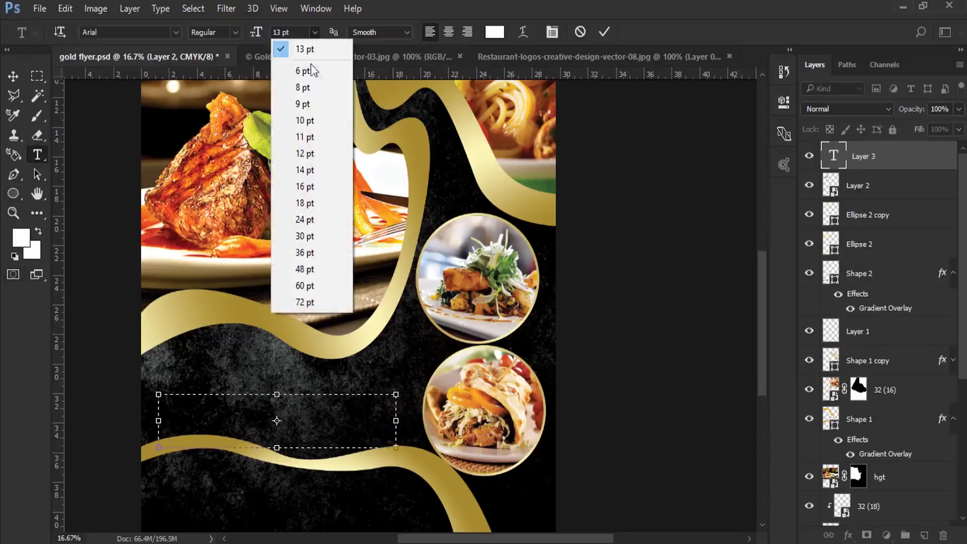
{"action": "left_click", "coordinate": [312, 120]}
{"action": "right_click", "coordinate": [230, 408]}
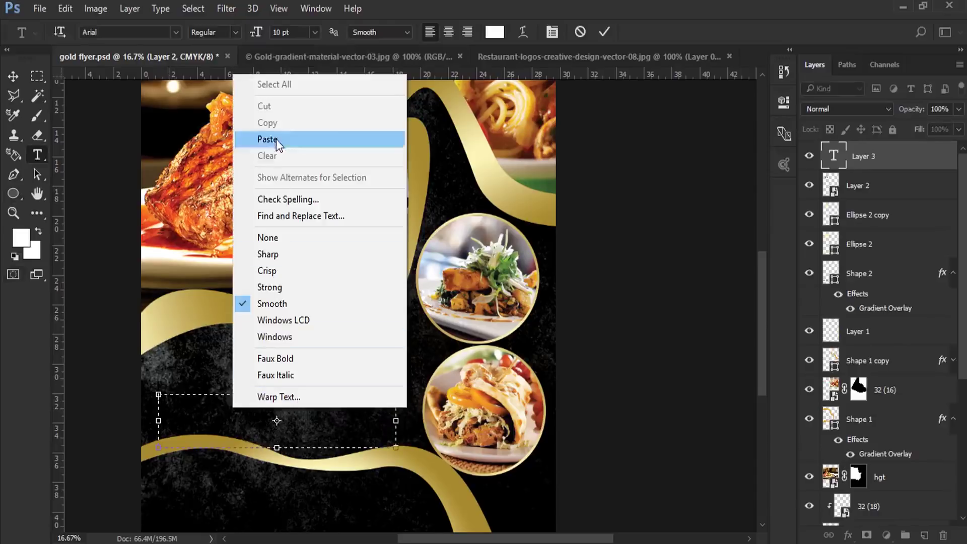
{"action": "left_click", "coordinate": [276, 140]}
{"action": "key", "text": "ctrl+a"}
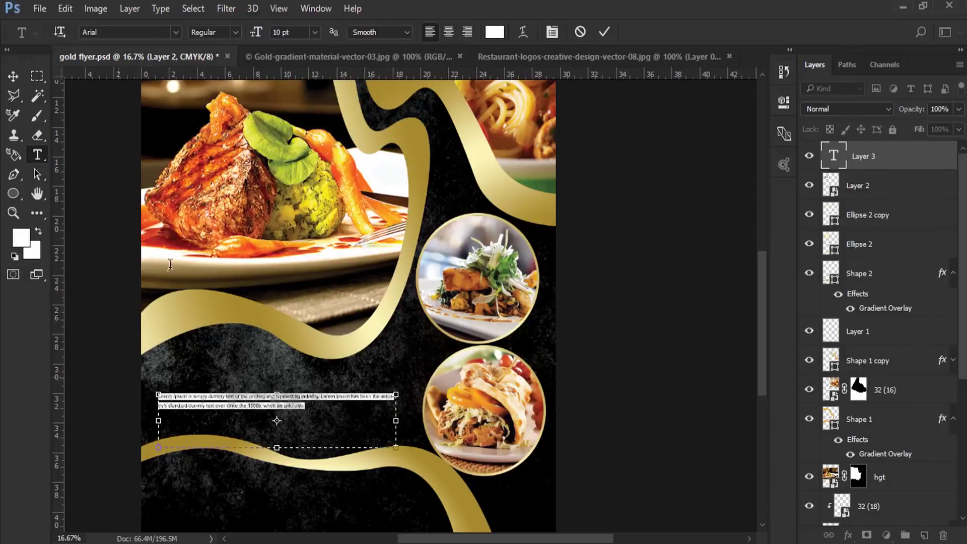
{"action": "left_click", "coordinate": [272, 33]}
{"action": "key", "text": "Up"}
{"action": "key", "text": "Up"}
{"action": "key", "text": "Up"}
{"action": "key", "text": "Up"}
{"action": "key", "text": "Up"}
{"action": "key", "text": "Up"}
{"action": "key", "text": "Up"}
{"action": "key", "text": "Up"}
{"action": "key", "text": "Up"}
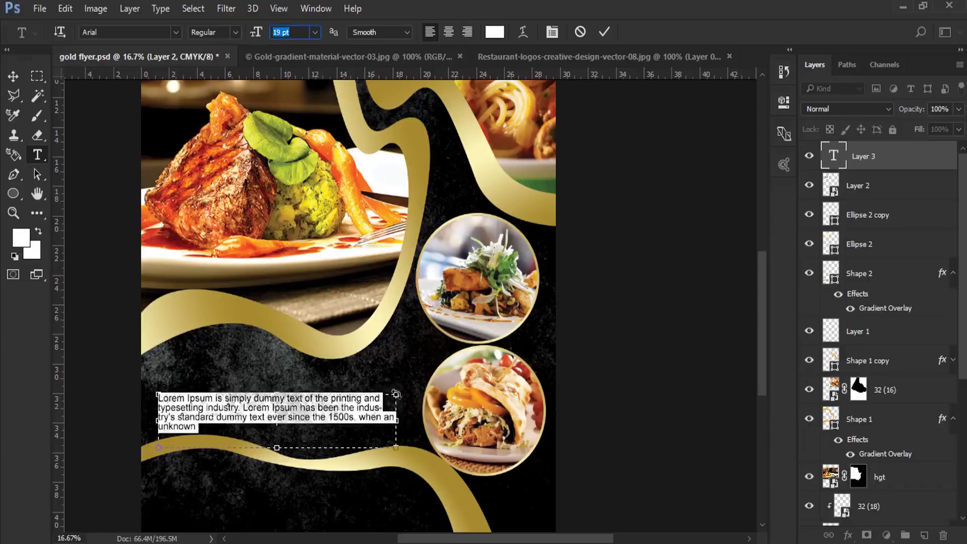
Step: Resize the text box, break the line before 'when an unknown', and justify the paragraph
{"action": "mouse_move", "coordinate": [397, 395]}
{"action": "left_mouse_down"}
{"action": "mouse_move", "coordinate": [416, 395]}
{"action": "mouse_move", "coordinate": [396, 395]}
{"action": "left_mouse_up"}
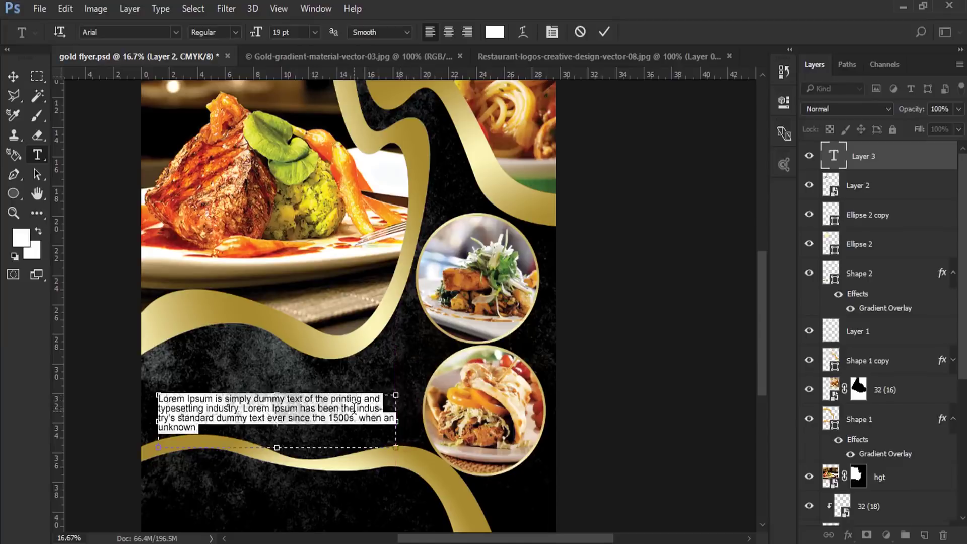
{"action": "left_click", "coordinate": [359, 418]}
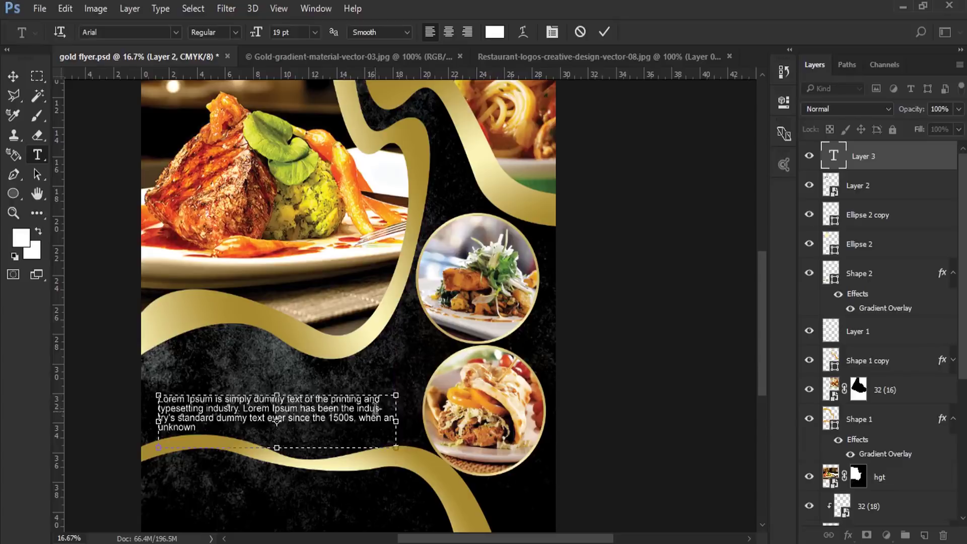
{"action": "key", "text": "Return"}
{"action": "left_click_drag", "start_coordinate": [133, 391], "coordinate": [125, 385]}
{"action": "triple_click", "coordinate": [201, 410]}
{"action": "key", "text": "ctrl+a"}
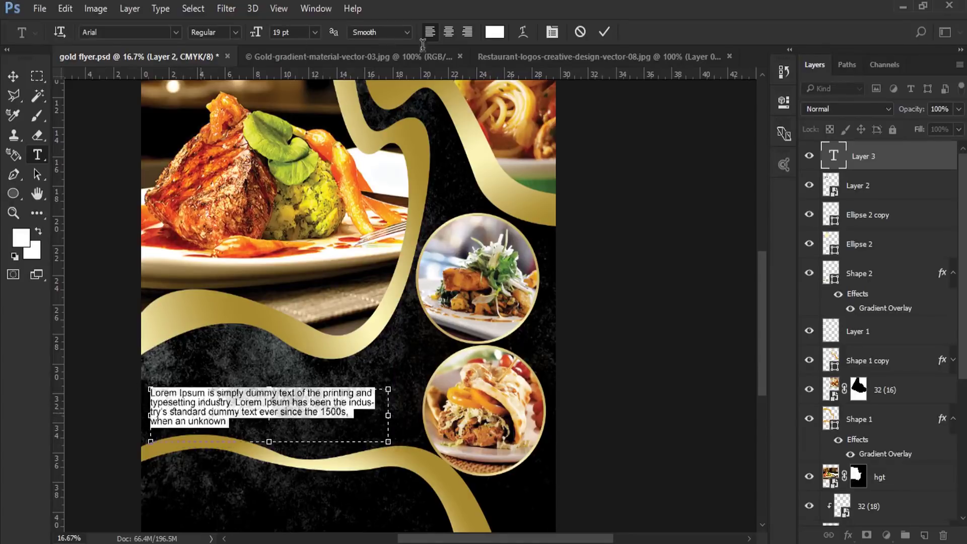
{"action": "left_click", "coordinate": [553, 29]}
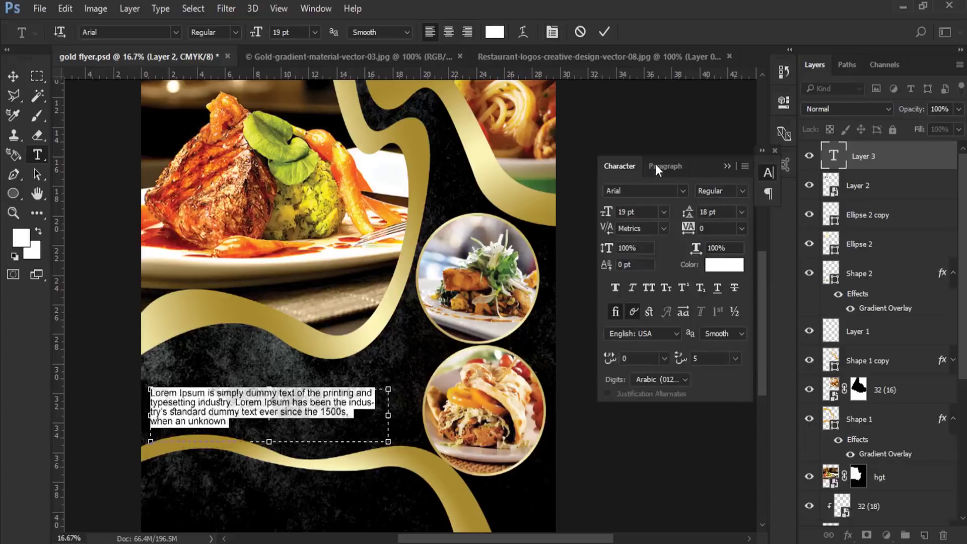
{"action": "left_click", "coordinate": [655, 165]}
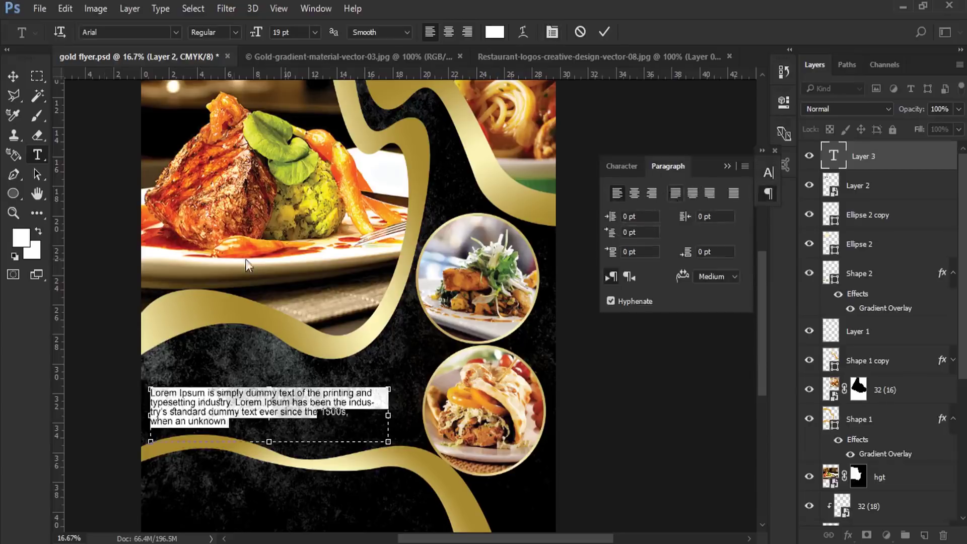
{"action": "left_click", "coordinate": [13, 77]}
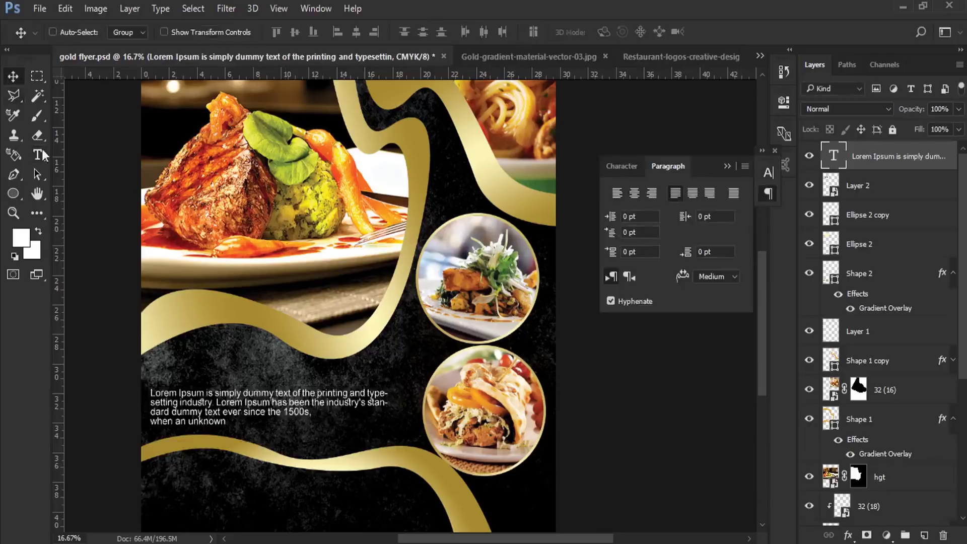
Step: Position the body text block in the dark section below the photo
{"action": "left_click_drag", "start_coordinate": [130, 417], "coordinate": [146, 422]}
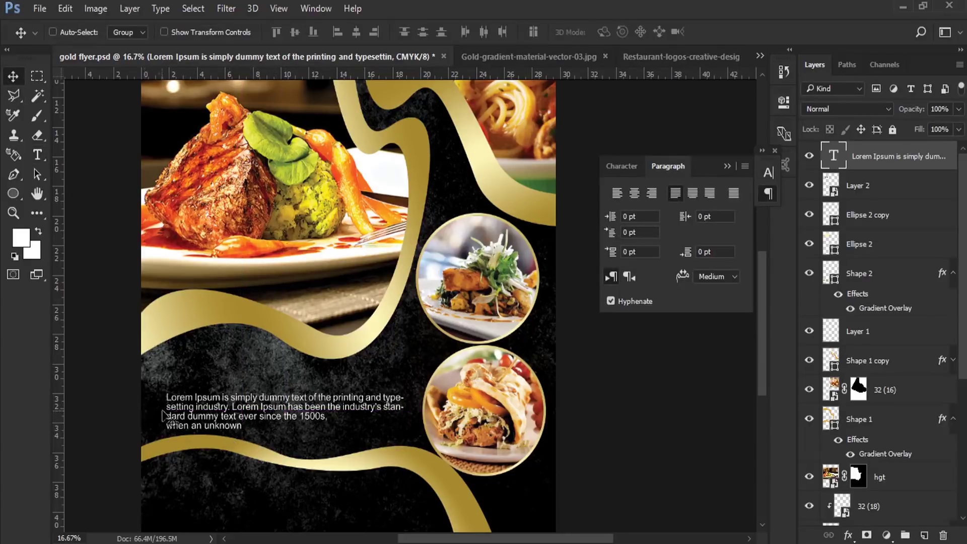
{"action": "scroll", "coordinate": [282, 420], "scroll_direction": "down", "scroll_amount": 2}
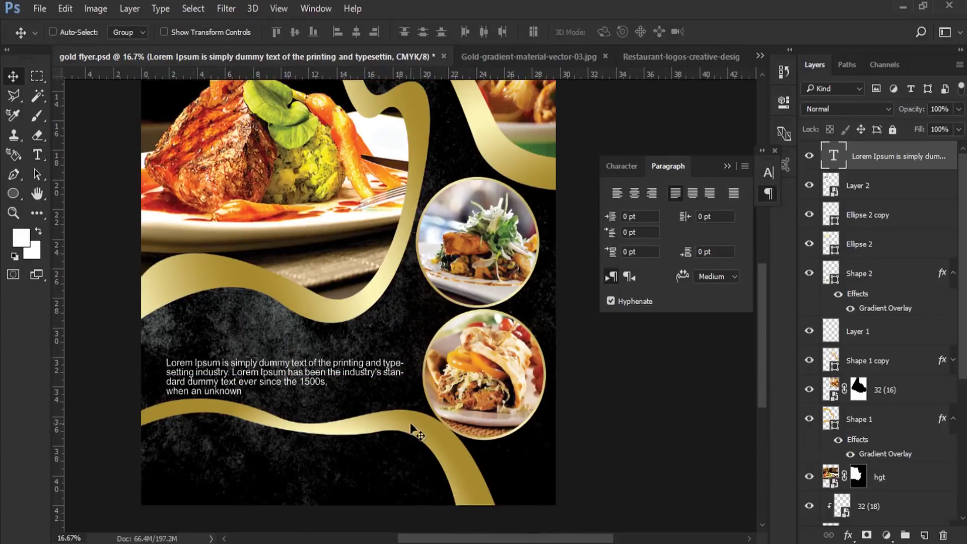
{"action": "right_click", "coordinate": [422, 433]}
{"action": "left_click", "coordinate": [433, 434]}
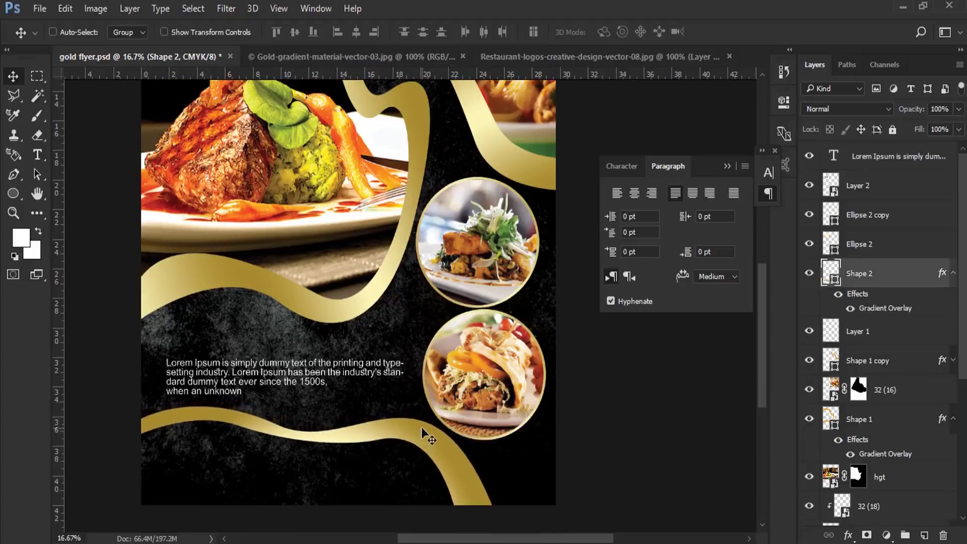
{"action": "right_click", "coordinate": [317, 385]}
{"action": "left_click", "coordinate": [322, 388]}
{"action": "left_click_drag", "start_coordinate": [326, 385], "coordinate": [327, 389]}
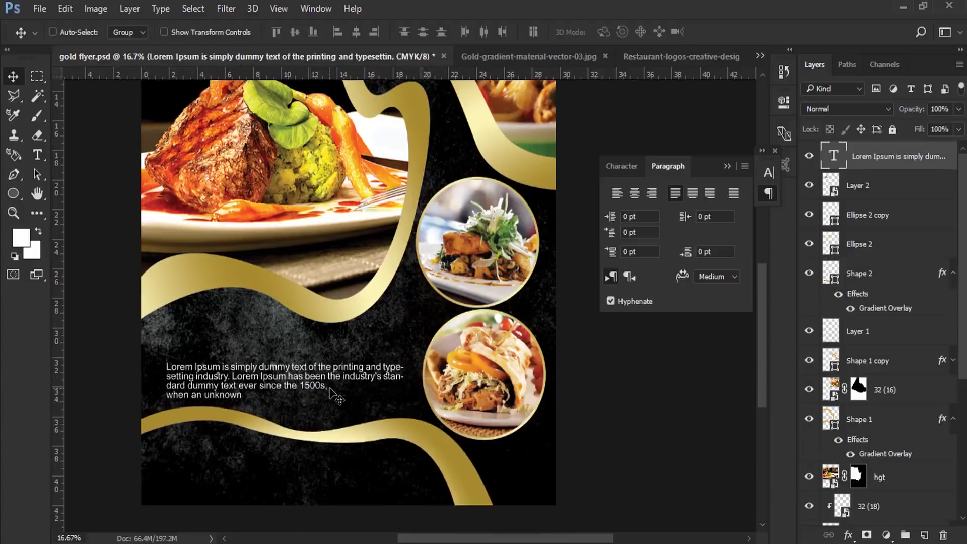
{"action": "key", "text": "shift+Down"}
{"action": "key", "text": "shift+Down"}
{"action": "key", "text": "shift+Right"}
{"action": "key", "text": "shift+Right"}
Step: Type a 69 pt 'Restaurant Classe' heading above the body paragraph and select it
{"action": "left_click", "coordinate": [37, 155]}
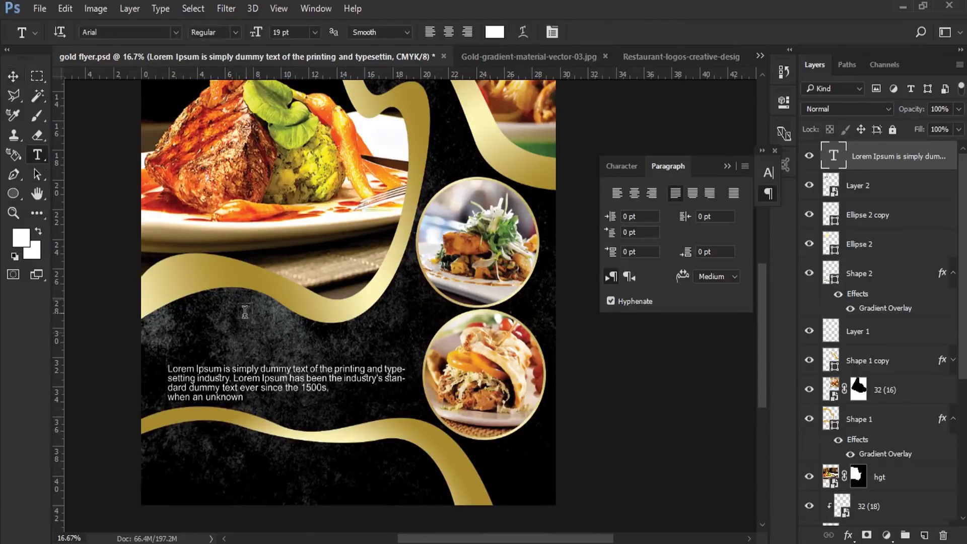
{"action": "left_click", "coordinate": [215, 344]}
{"action": "left_click_drag", "start_coordinate": [256, 32], "coordinate": [292, 32]}
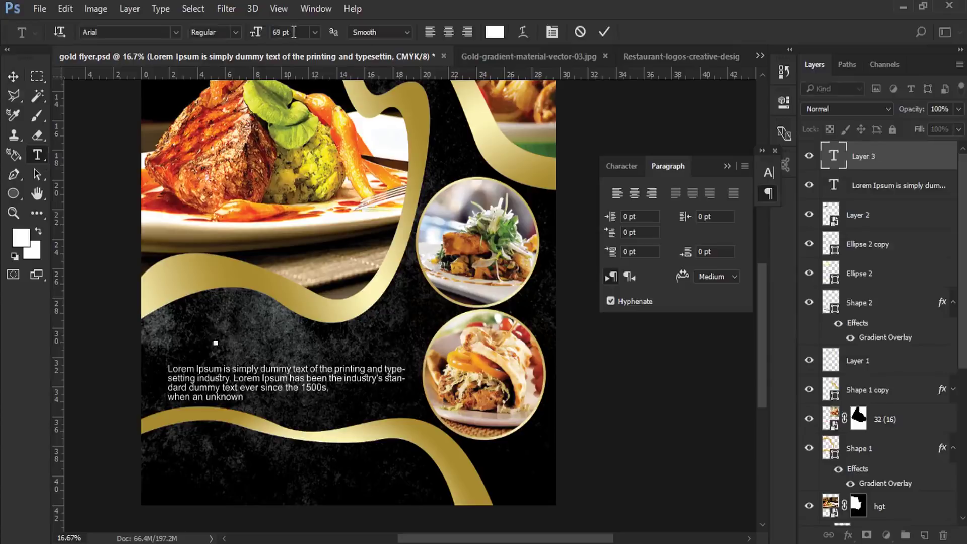
{"action": "type", "text": "R"}
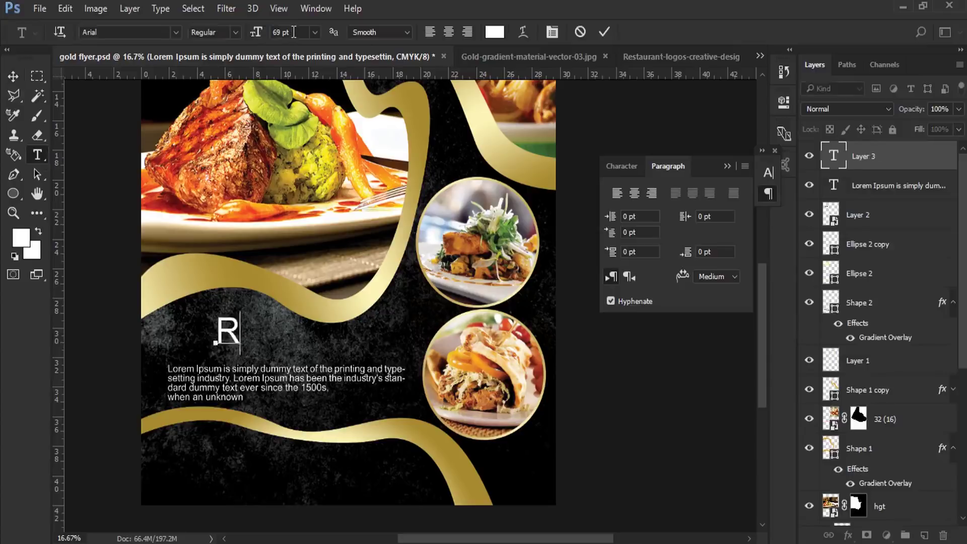
{"action": "type", "text": "estaurant"}
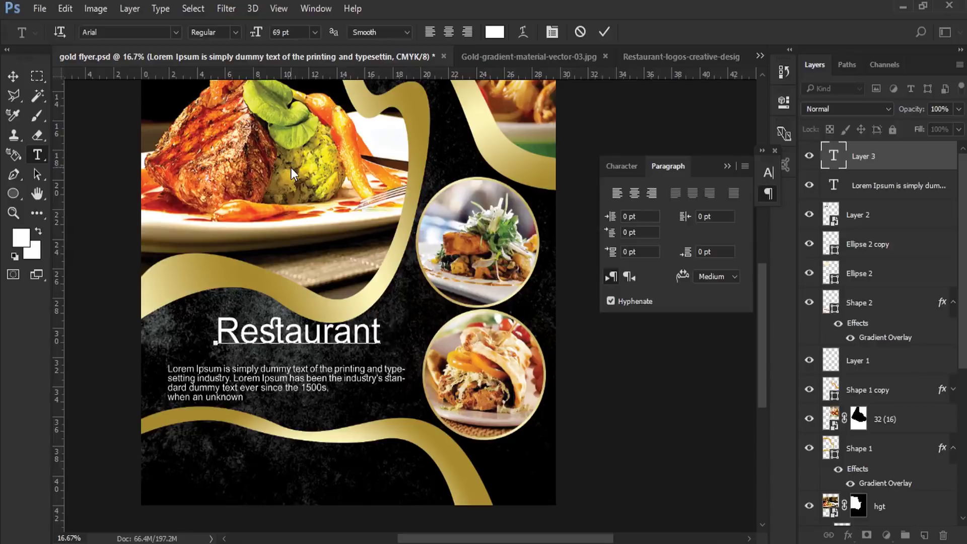
{"action": "type", "text": "Classe"}
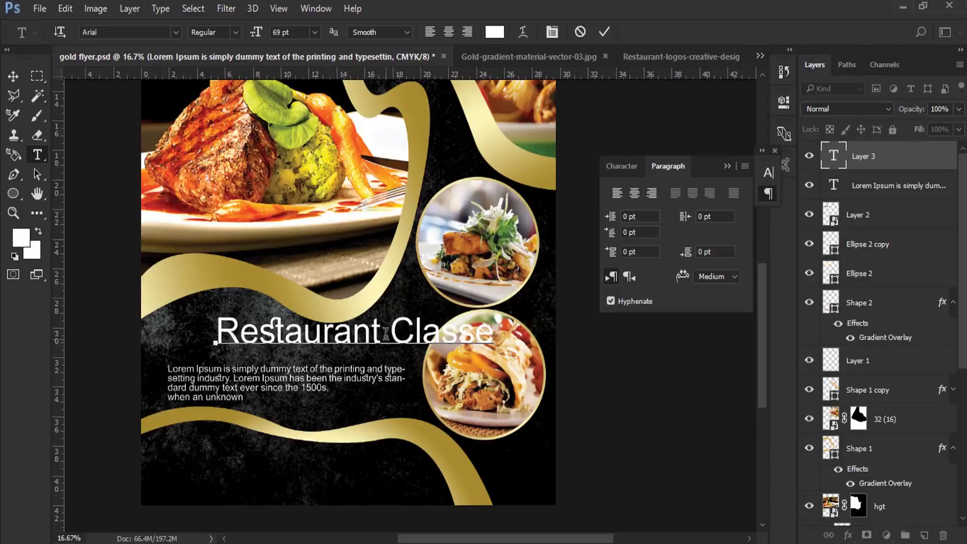
{"action": "key", "text": "ctrl+a"}
Step: Set the heading font to Impact and move it left, just above the paragraph
{"action": "left_click", "coordinate": [622, 166]}
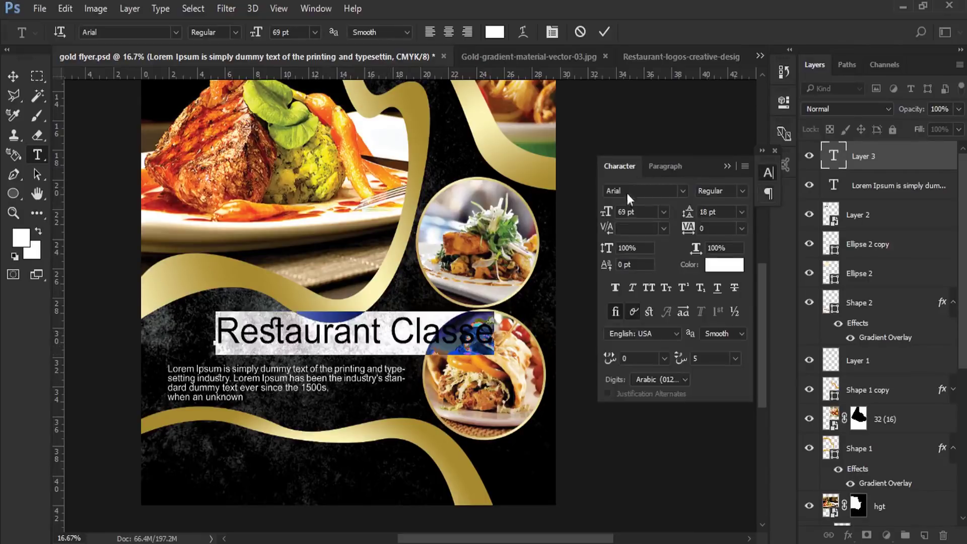
{"action": "left_click", "coordinate": [633, 311]}
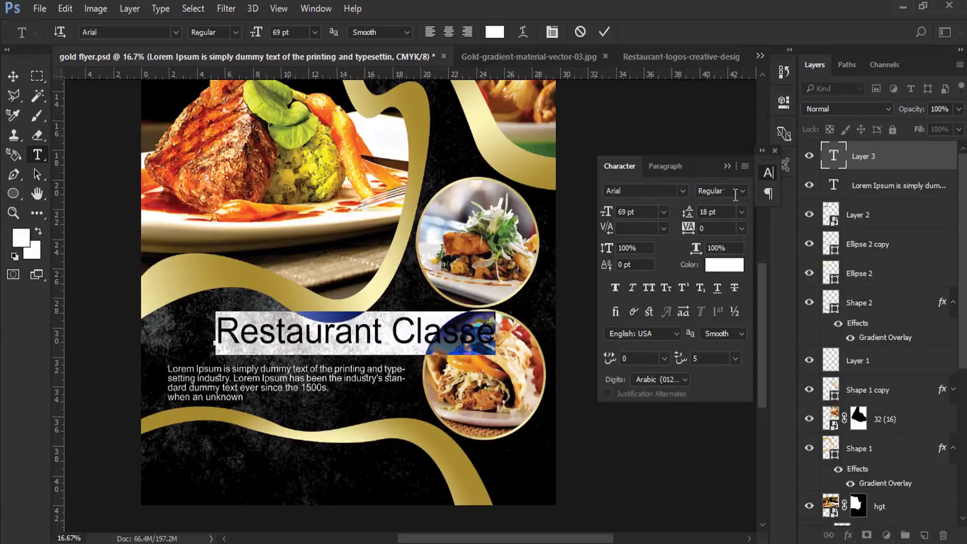
{"action": "left_click", "coordinate": [684, 191]}
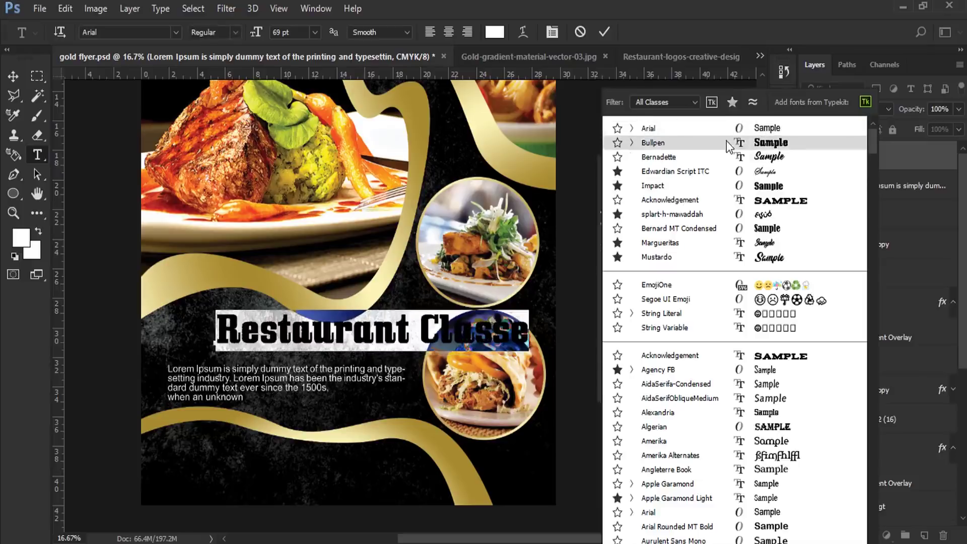
{"action": "left_click", "coordinate": [735, 183]}
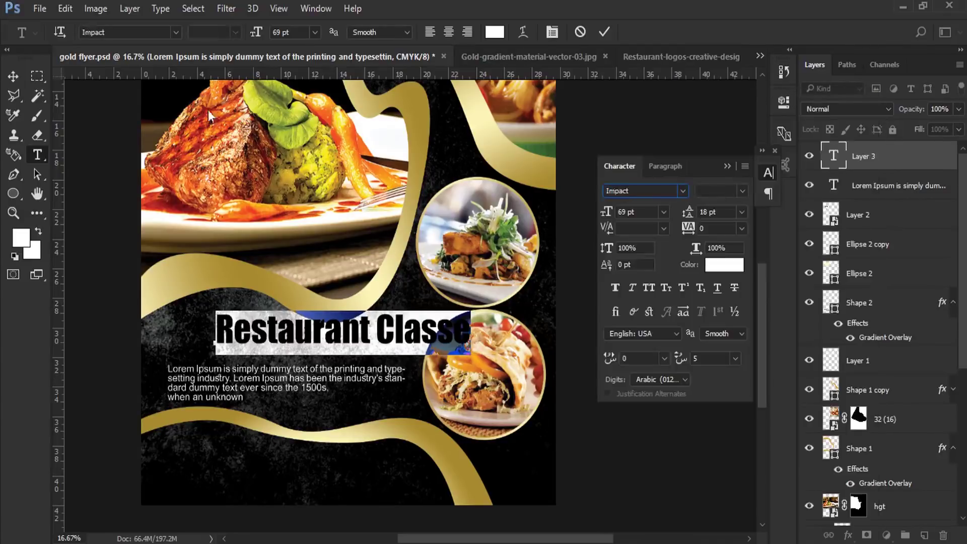
{"action": "left_click", "coordinate": [13, 76]}
{"action": "left_click_drag", "start_coordinate": [335, 331], "coordinate": [292, 355]}
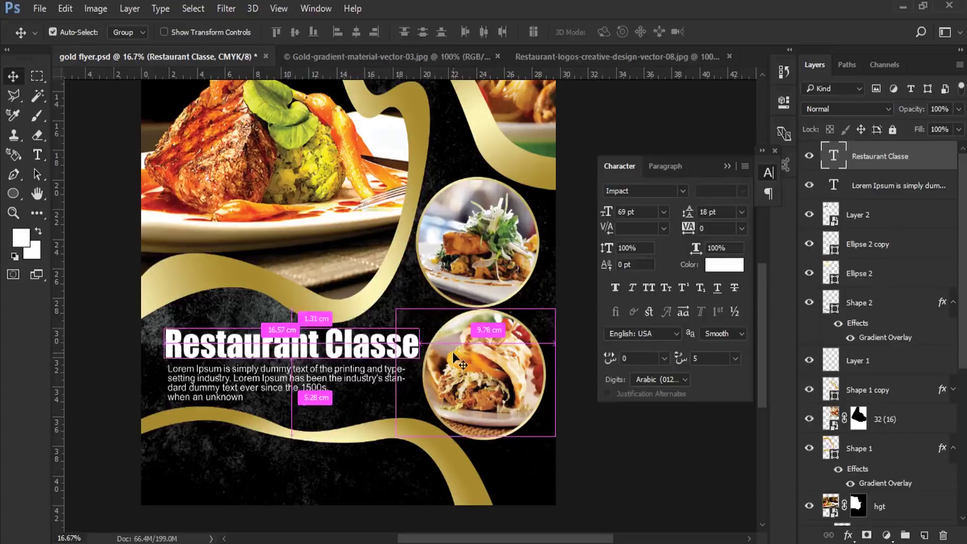
Step: Scale the 'Restaurant Classe' heading down to about 93 percent
{"action": "key", "text": "ctrl+t"}
{"action": "left_click_drag", "start_coordinate": [418, 325], "coordinate": [400, 329]}
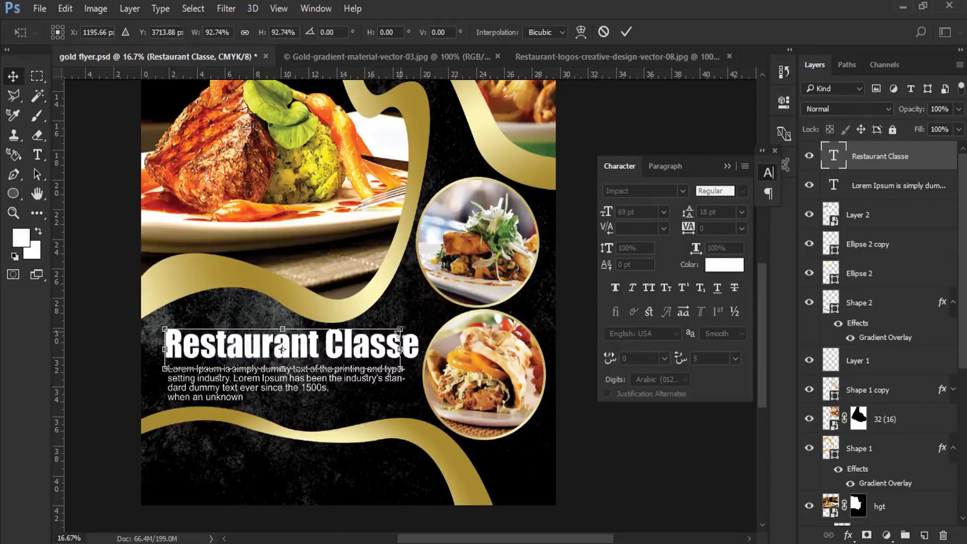
{"action": "key", "text": "Return"}
Step: Scale the body paragraph to about 97 percent and nudge it up and right
{"action": "left_click", "coordinate": [402, 381]}
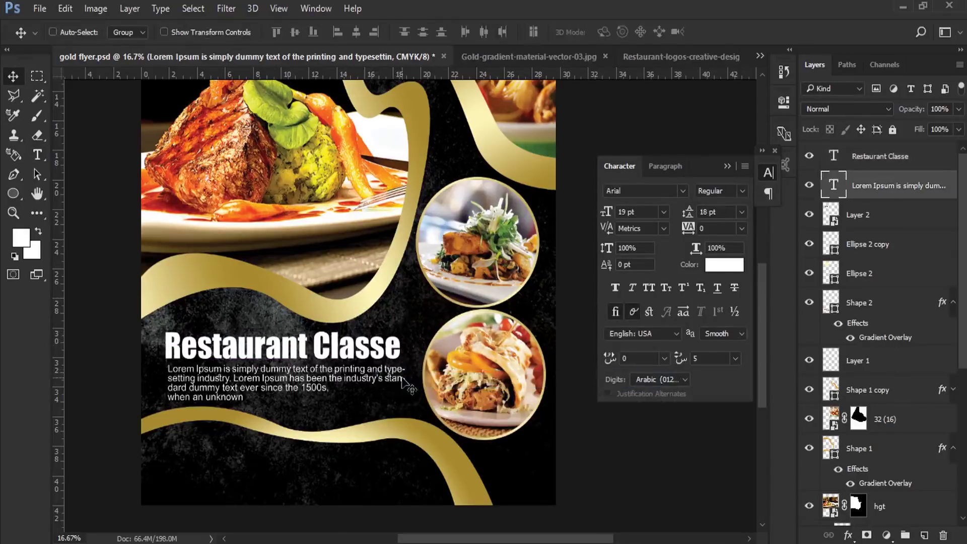
{"action": "key", "text": "ctrl+t"}
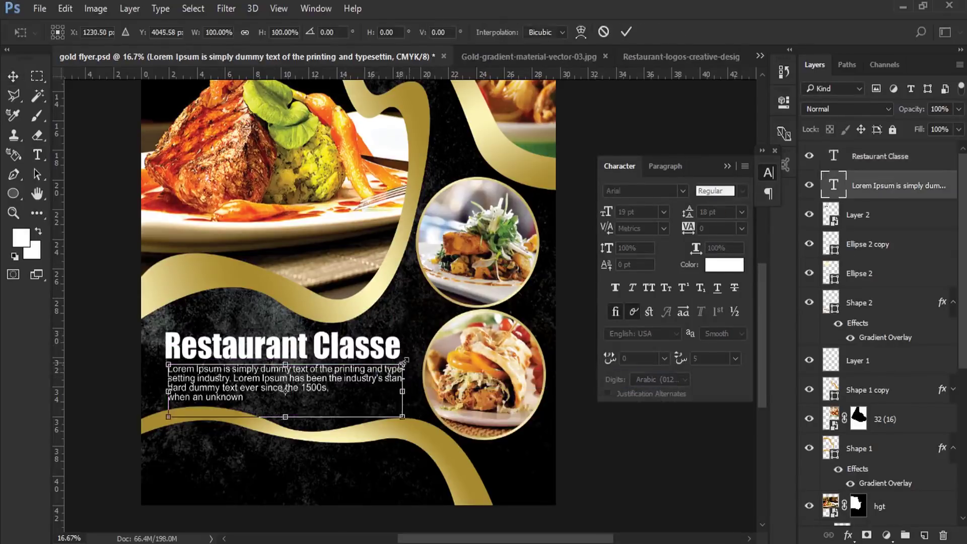
{"action": "left_click_drag", "start_coordinate": [408, 361], "coordinate": [402, 361]}
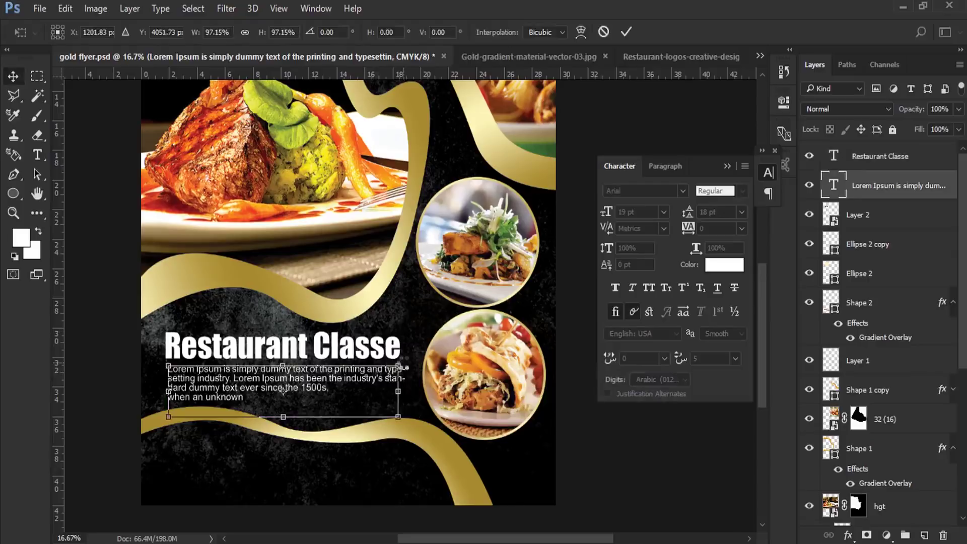
{"action": "key", "text": "Return"}
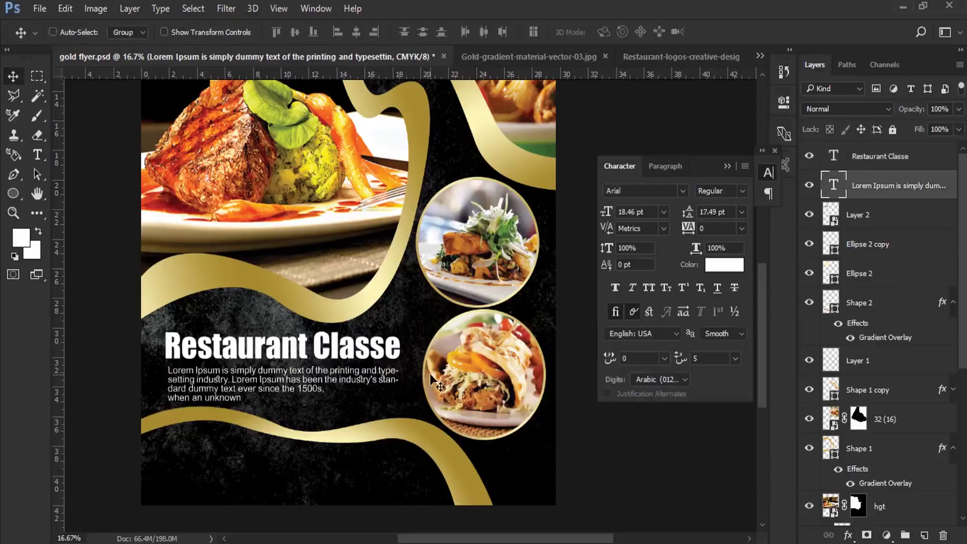
{"action": "key", "text": "Up"}
{"action": "key", "text": "Up"}
{"action": "key", "text": "Up"}
{"action": "key", "text": "Up"}
{"action": "key", "text": "Up"}
{"action": "key", "text": "Right"}
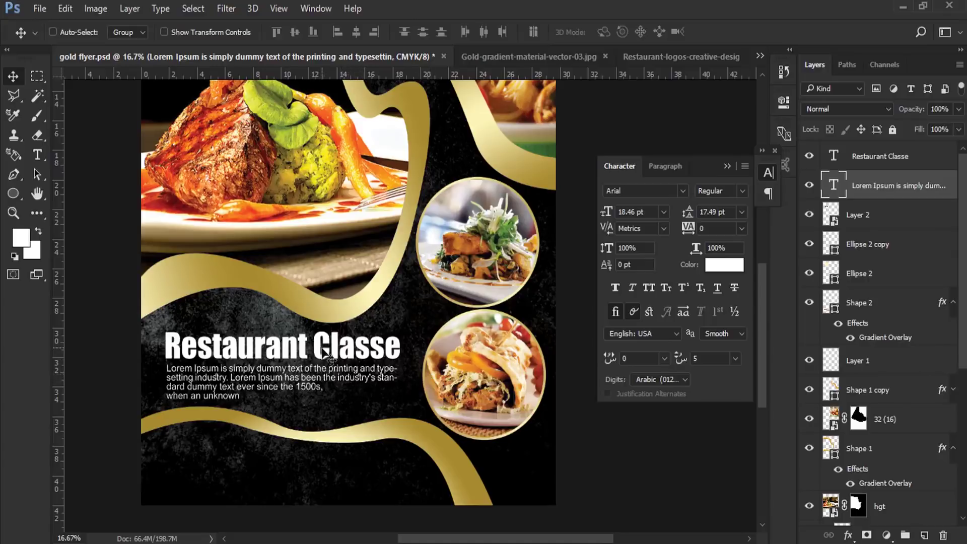
Step: Paste the copied gold gradient layer style onto the Restaurant Classe heading layer
{"action": "right_click", "coordinate": [355, 326]}
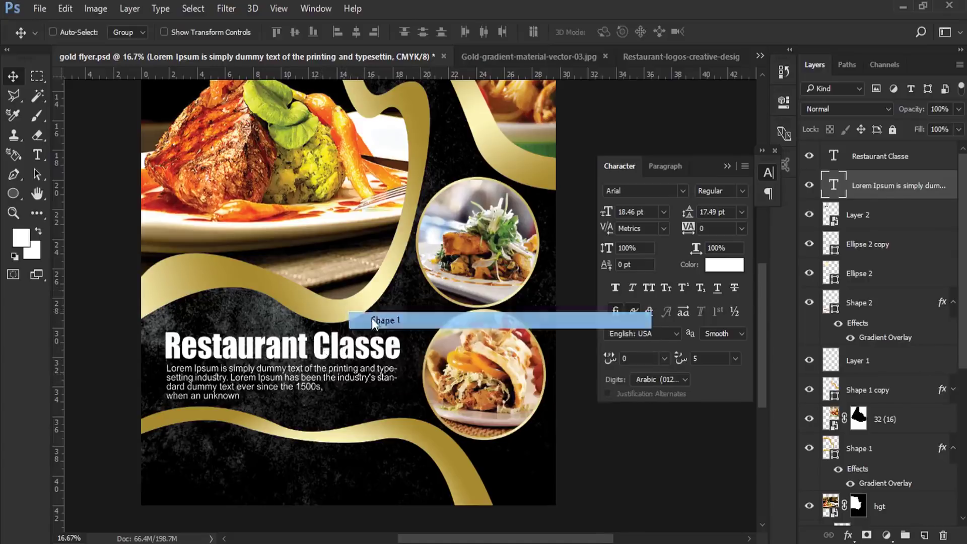
{"action": "left_click", "coordinate": [373, 318]}
{"action": "right_click", "coordinate": [865, 455]}
{"action": "left_click", "coordinate": [626, 401]}
{"action": "right_click", "coordinate": [373, 352]}
{"action": "left_click", "coordinate": [403, 358]}
{"action": "right_click", "coordinate": [882, 156]}
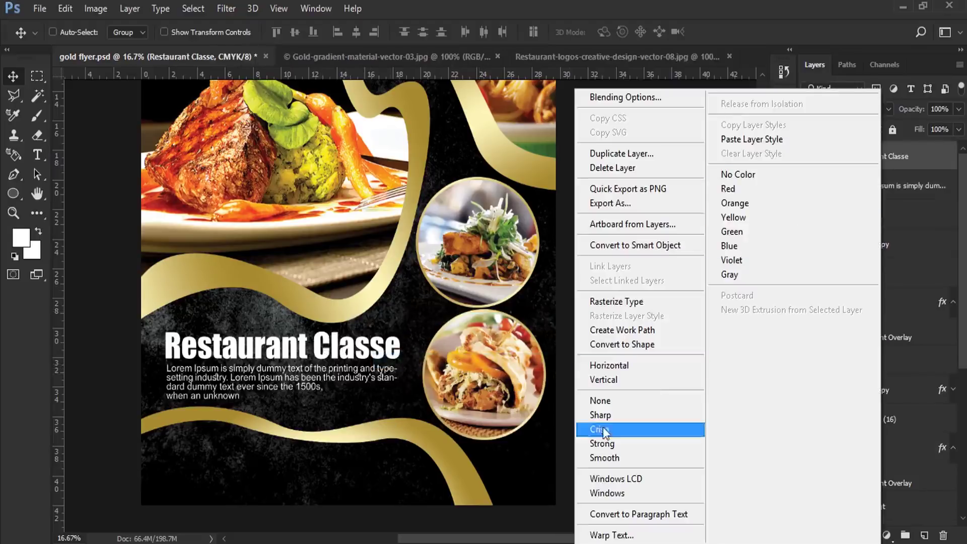
{"action": "left_click", "coordinate": [768, 174]}
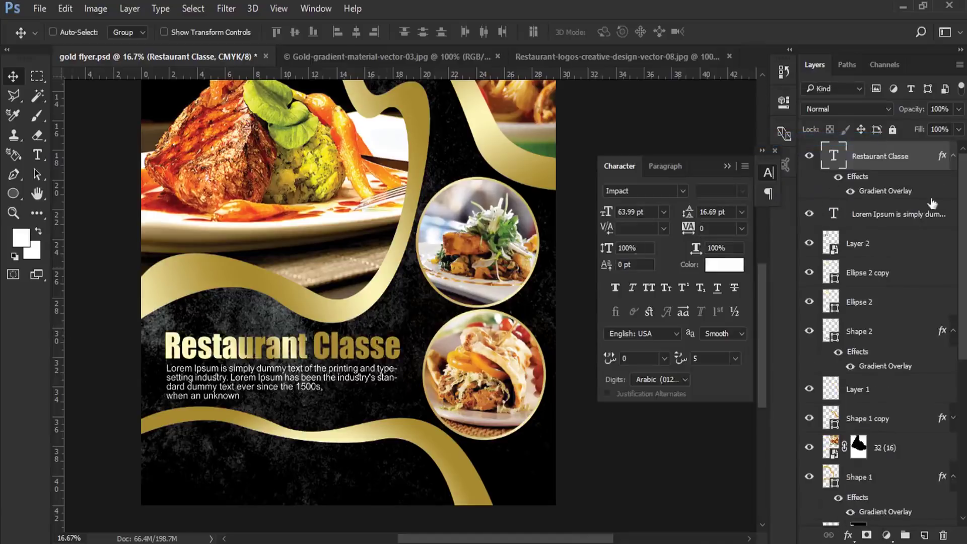
Step: Set the heading's Gradient Overlay angle to -90 so it runs vertically
{"action": "double_click", "coordinate": [881, 191]}
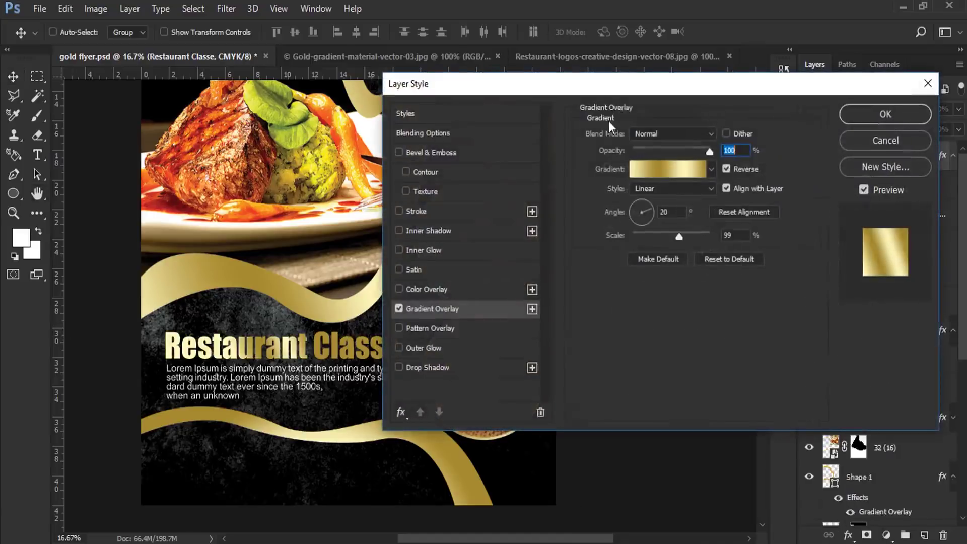
{"action": "left_click", "coordinate": [646, 217]}
{"action": "left_click_drag", "start_coordinate": [645, 217], "coordinate": [642, 222]}
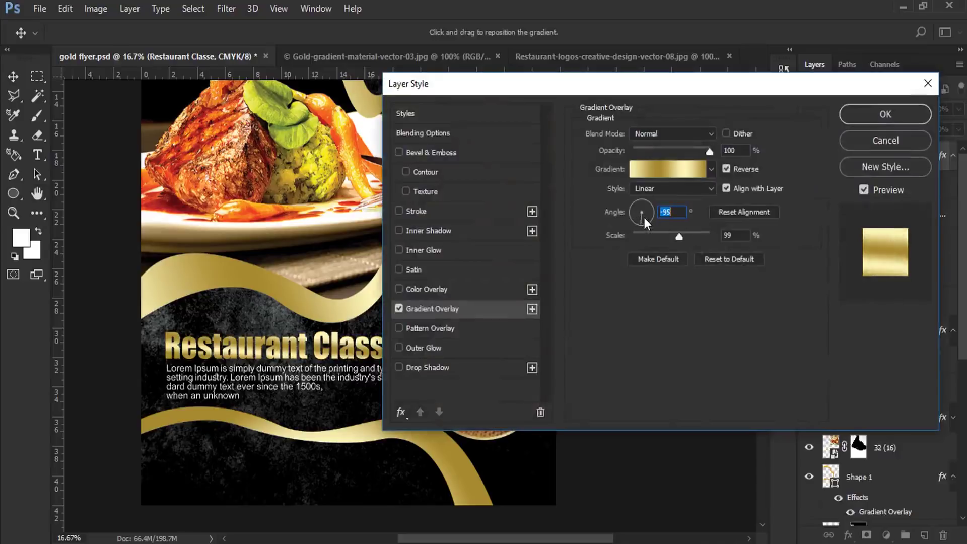
{"action": "left_click_drag", "start_coordinate": [645, 210], "coordinate": [636, 212]}
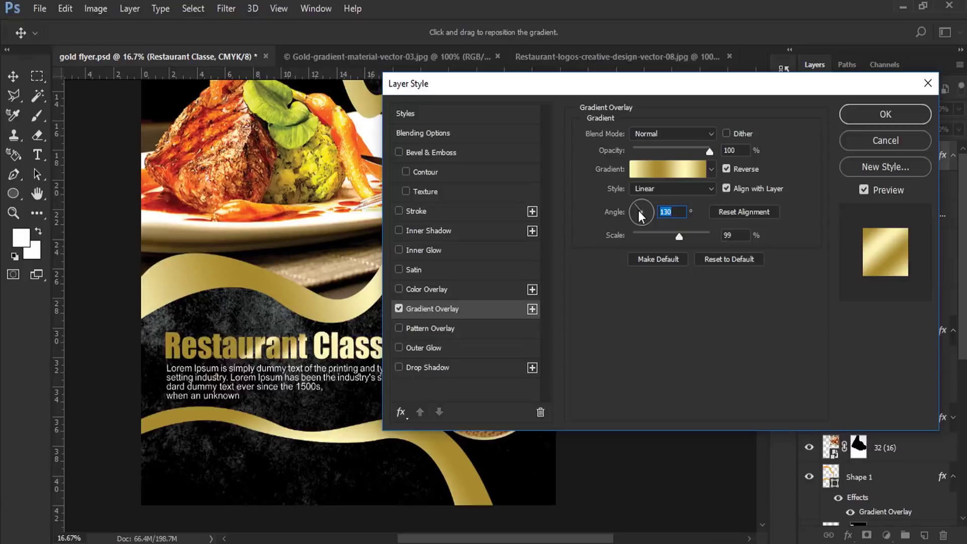
{"action": "left_click_drag", "start_coordinate": [635, 215], "coordinate": [641, 222]}
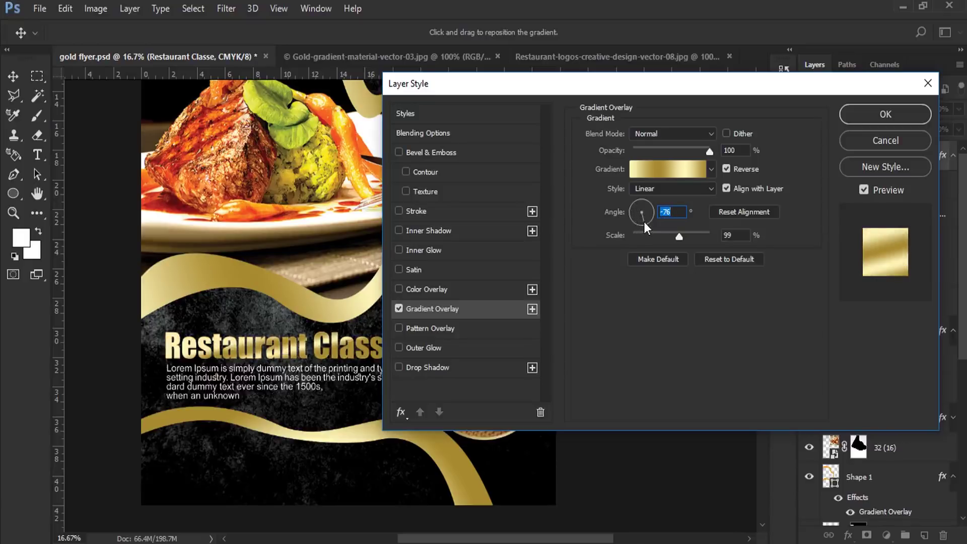
{"action": "left_click_drag", "start_coordinate": [642, 221], "coordinate": [641, 222]}
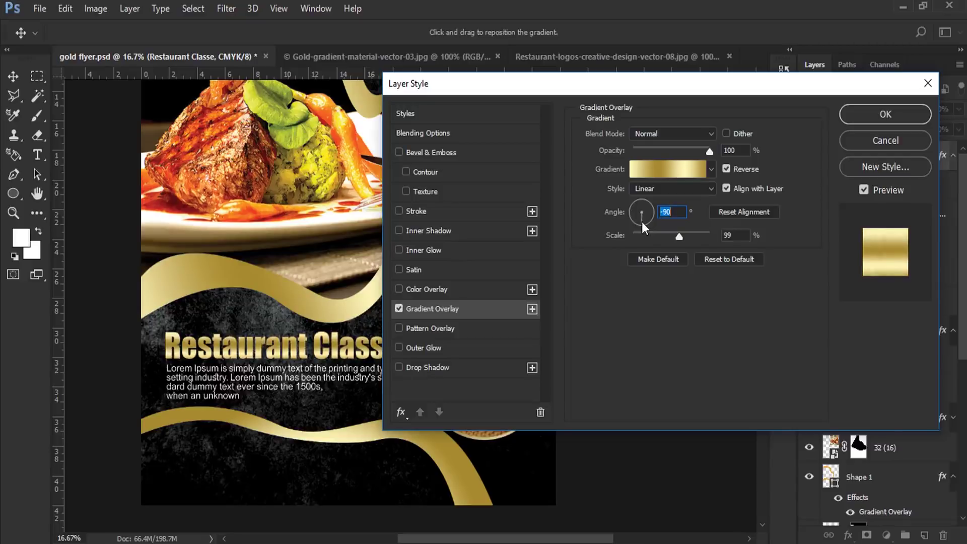
{"action": "left_click", "coordinate": [885, 114]}
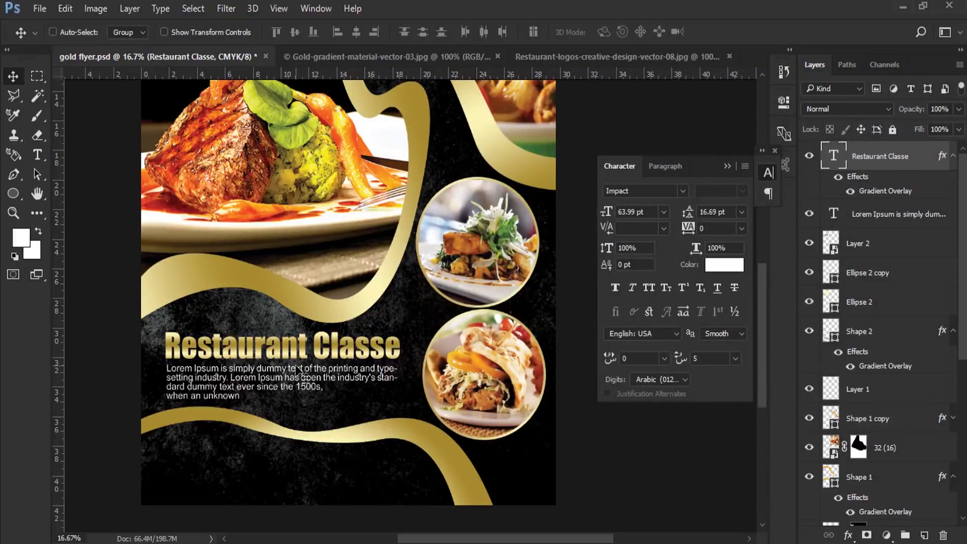
{"action": "scroll", "coordinate": [297, 370], "scroll_direction": "down", "scroll_amount": 1}
{"action": "scroll", "coordinate": [353, 315], "scroll_direction": "down", "scroll_amount": 1}
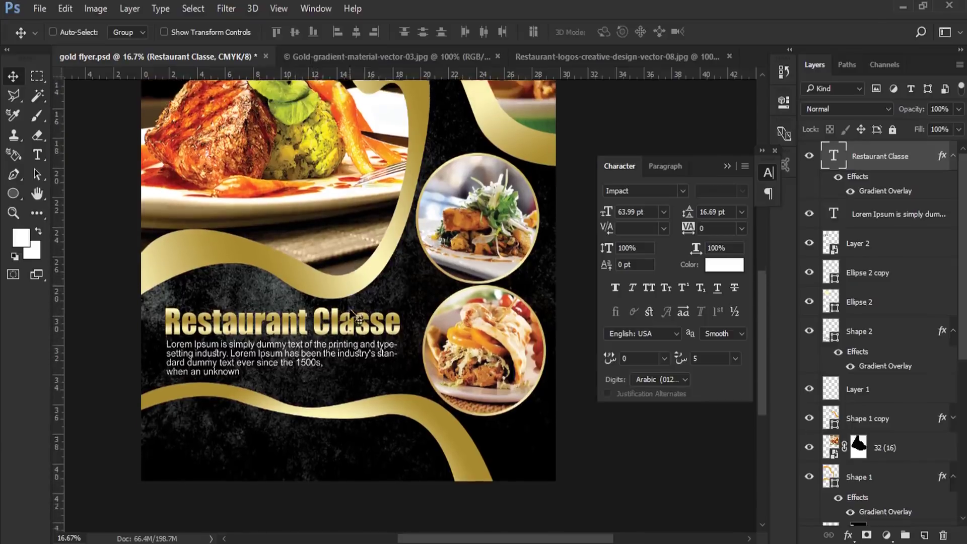
{"action": "scroll", "coordinate": [351, 312], "scroll_direction": "down", "scroll_amount": 2}
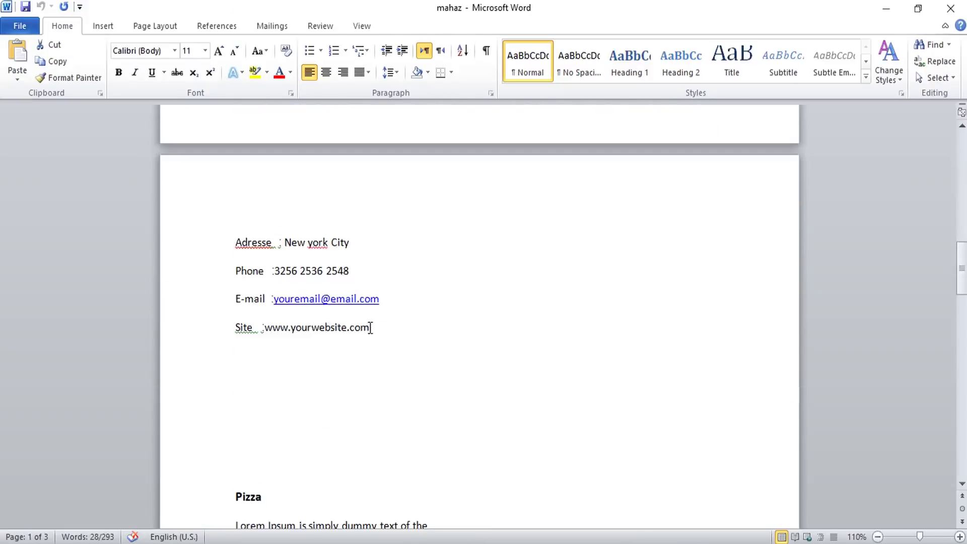
Step: Copy the address, phone, e-mail and website lines from the Word document
{"action": "scroll", "coordinate": [366, 332], "scroll_direction": "up", "scroll_amount": 1}
{"action": "left_click_drag", "start_coordinate": [369, 369], "coordinate": [244, 296]}
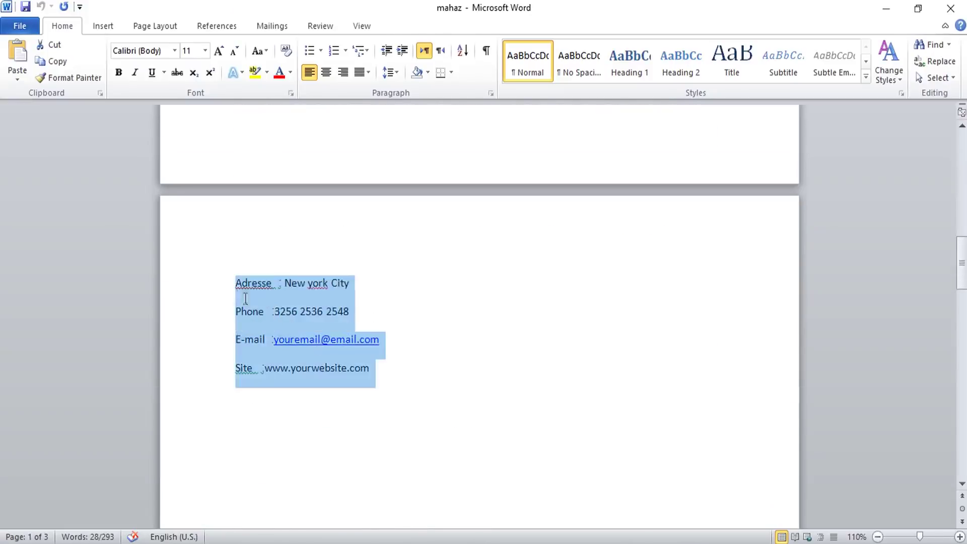
{"action": "right_click", "coordinate": [256, 311]}
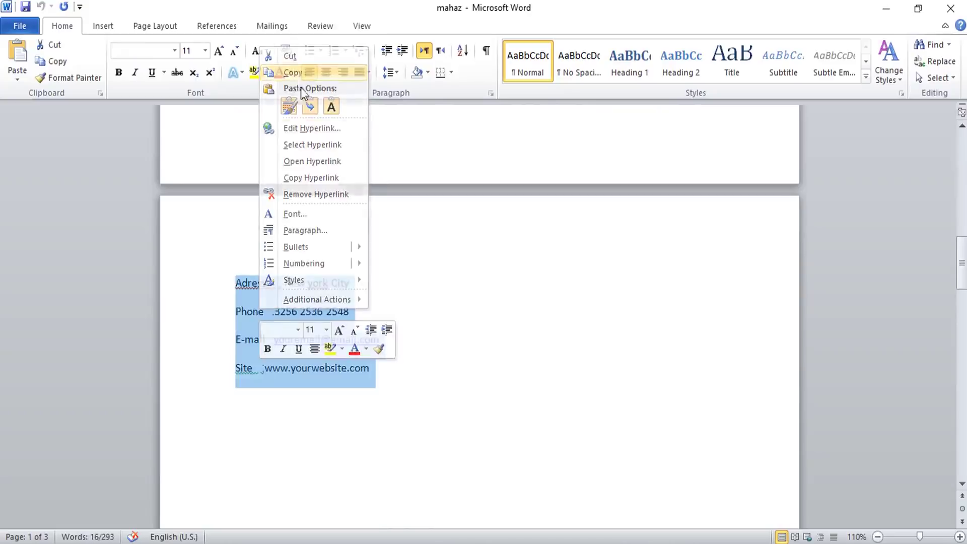
{"action": "key", "text": "Escape"}
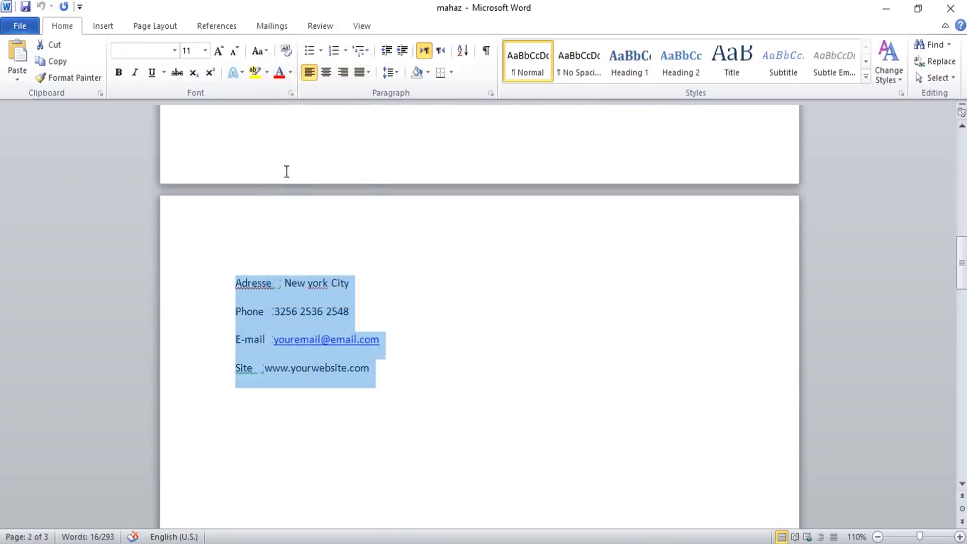
{"action": "left_click", "coordinate": [300, 488]}
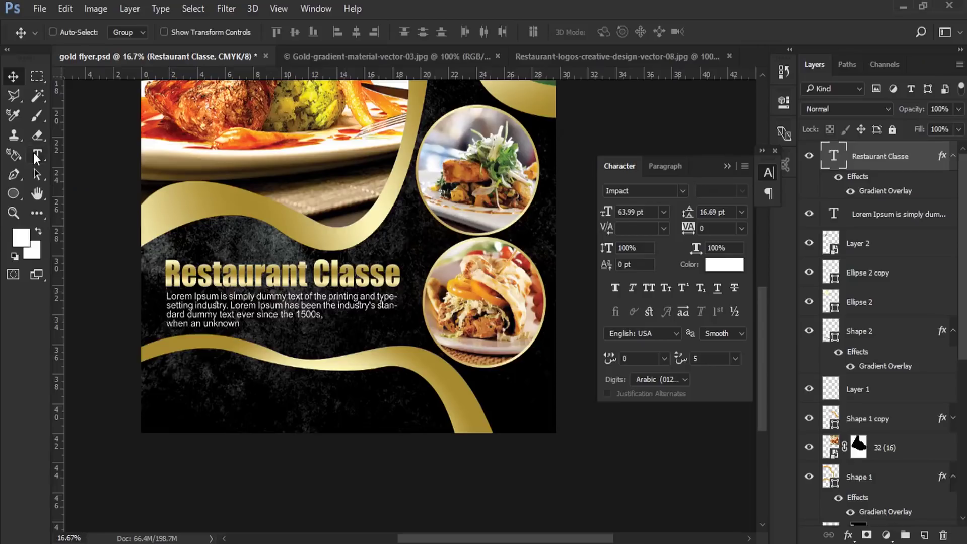
Step: Paste the copied contact details as a new text block at the flyer's bottom-left
{"action": "left_click", "coordinate": [36, 157]}
{"action": "left_click", "coordinate": [231, 392]}
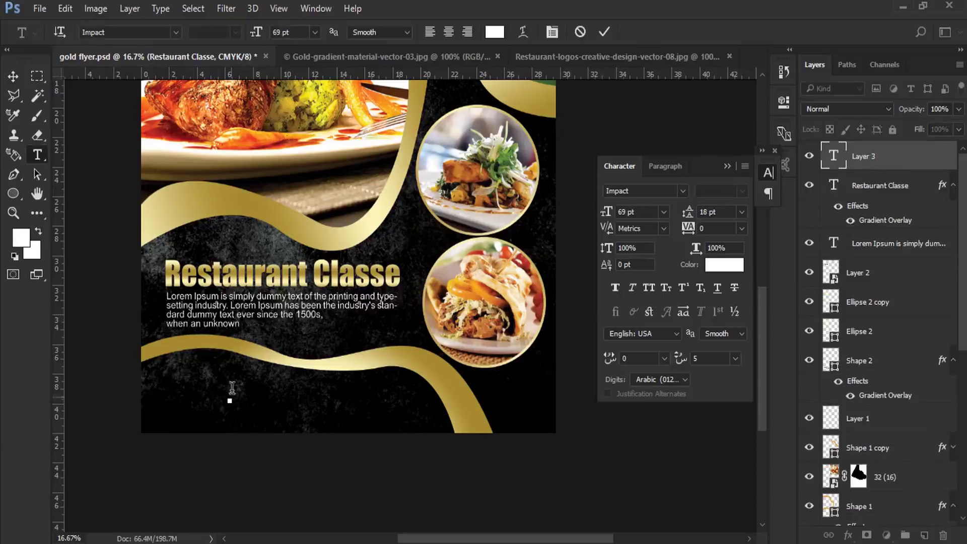
{"action": "left_click", "coordinate": [315, 32]}
{"action": "left_click", "coordinate": [291, 149]}
{"action": "right_click", "coordinate": [231, 399]}
{"action": "left_click", "coordinate": [282, 126]}
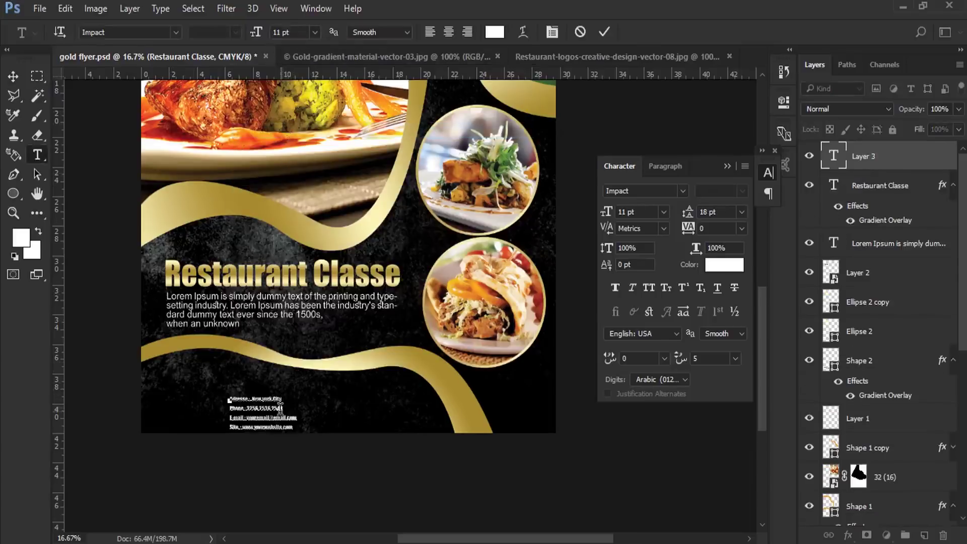
{"action": "left_click", "coordinate": [13, 76]}
{"action": "left_click", "coordinate": [13, 213]}
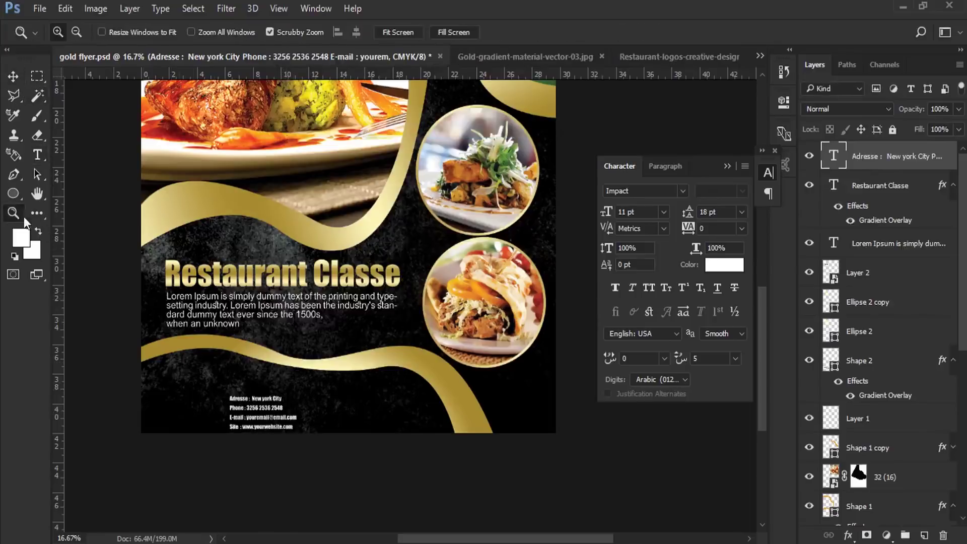
Step: Join the contact details into two lines: address with phone, e-mail with website
{"action": "left_click", "coordinate": [233, 373]}
{"action": "left_click", "coordinate": [280, 409]}
{"action": "scroll", "coordinate": [280, 409], "scroll_direction": "down", "scroll_amount": 3}
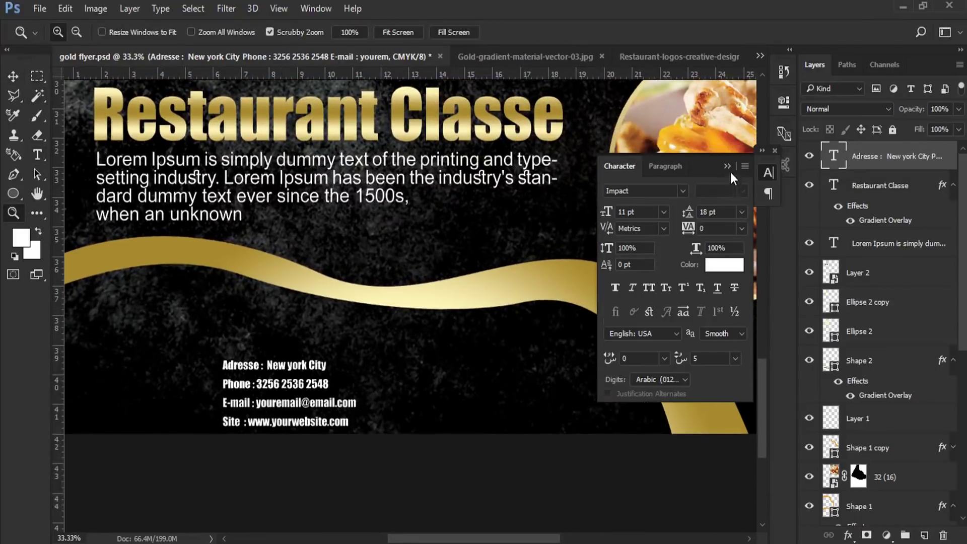
{"action": "left_click_drag", "start_coordinate": [295, 243], "coordinate": [378, 224]}
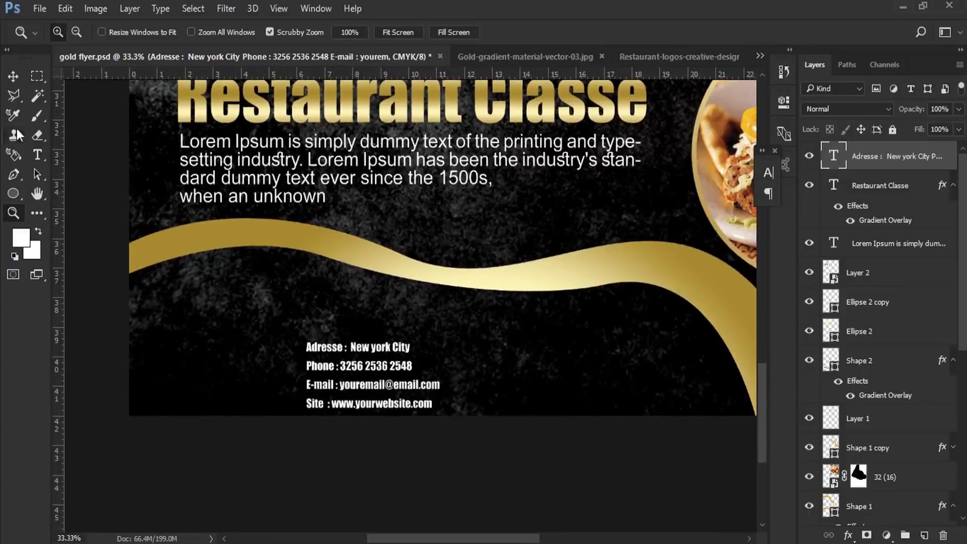
{"action": "left_click", "coordinate": [37, 156]}
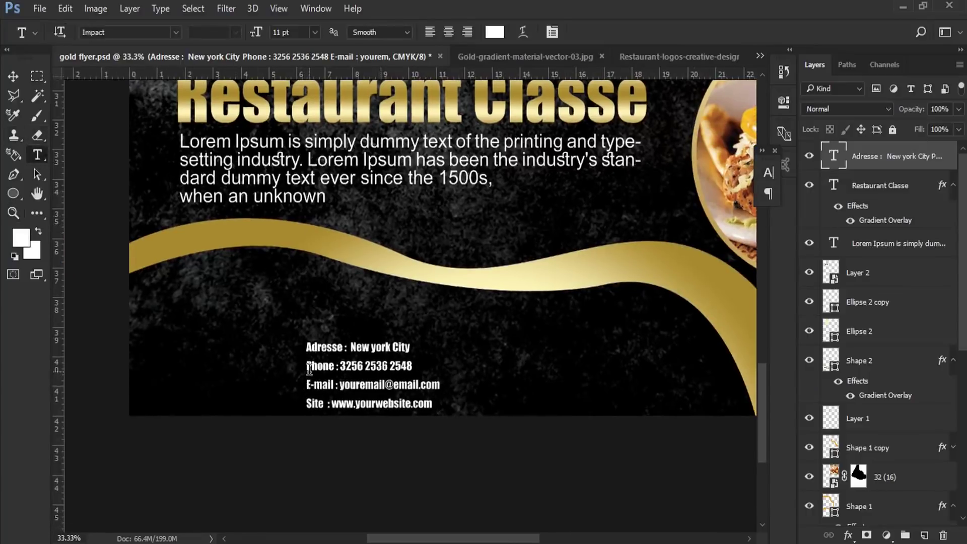
{"action": "left_click", "coordinate": [309, 369]}
{"action": "key", "text": "BackSpace"}
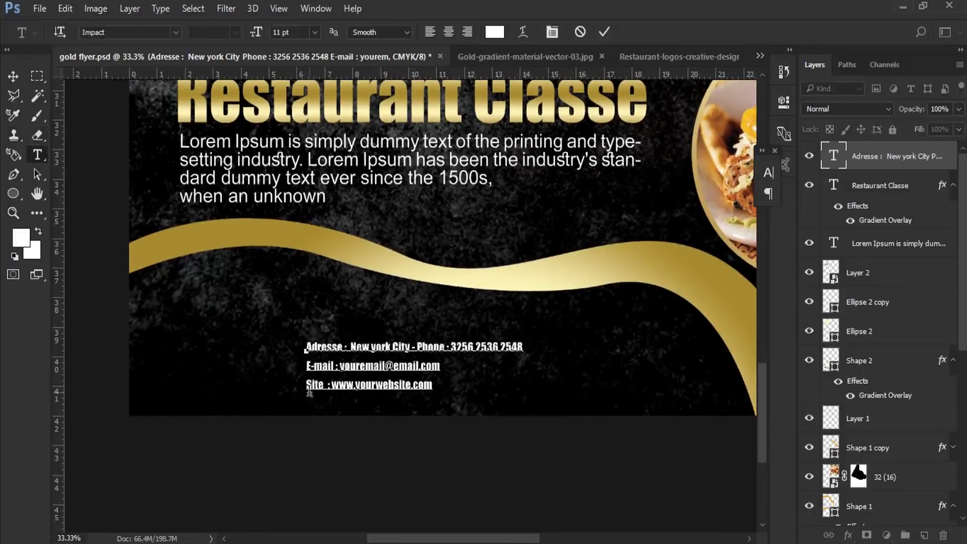
{"action": "left_click", "coordinate": [306, 385]}
{"action": "key", "text": "BackSpace"}
{"action": "type", "text": "-"}
Step: Set both contact lines to 19 pt Arial and move the block up and left
{"action": "left_click_drag", "start_coordinate": [306, 346], "coordinate": [574, 366]}
{"action": "double_click", "coordinate": [282, 32]}
{"action": "type", "text": "19"}
{"action": "key", "text": "Return"}
{"action": "left_click_drag", "start_coordinate": [503, 353], "coordinate": [416, 337]}
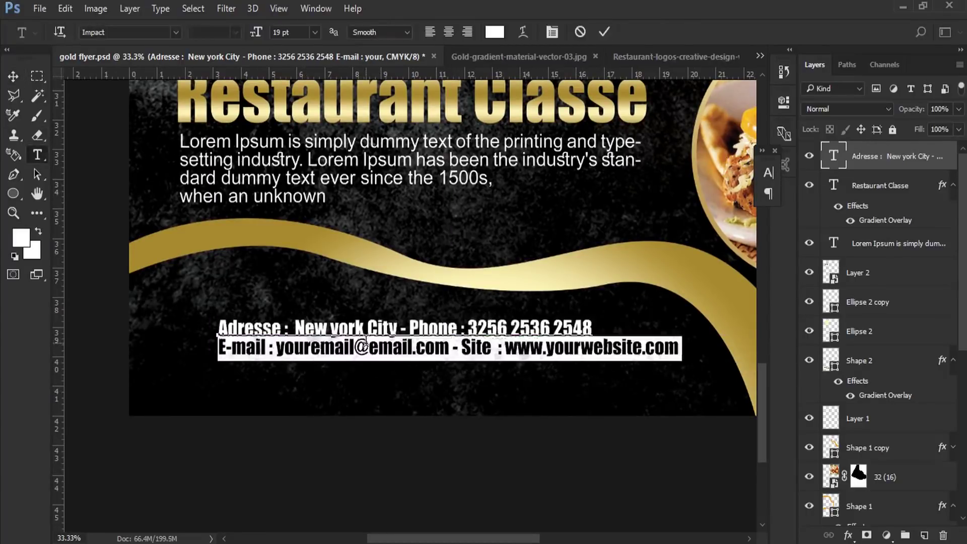
{"action": "left_click", "coordinate": [768, 173]}
{"action": "left_click", "coordinate": [684, 194]}
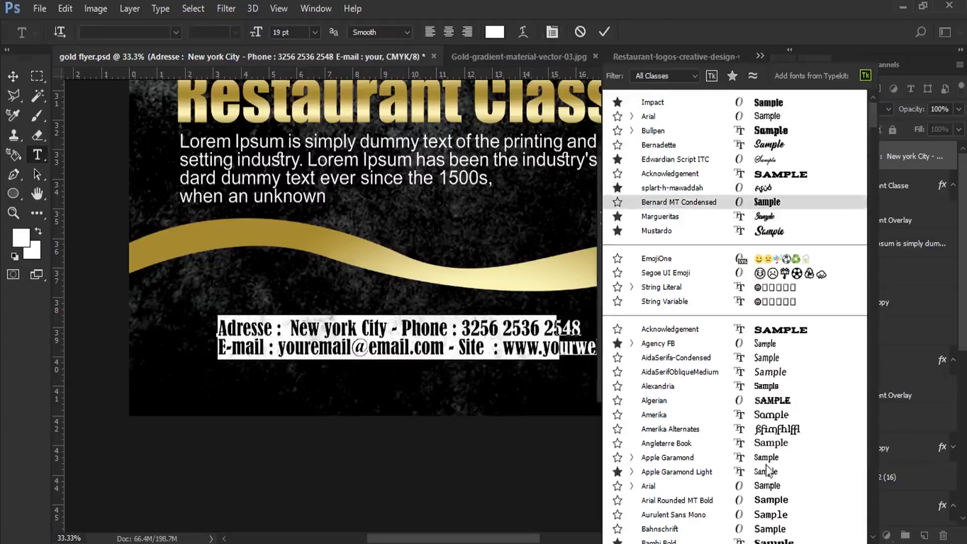
{"action": "left_click", "coordinate": [740, 117]}
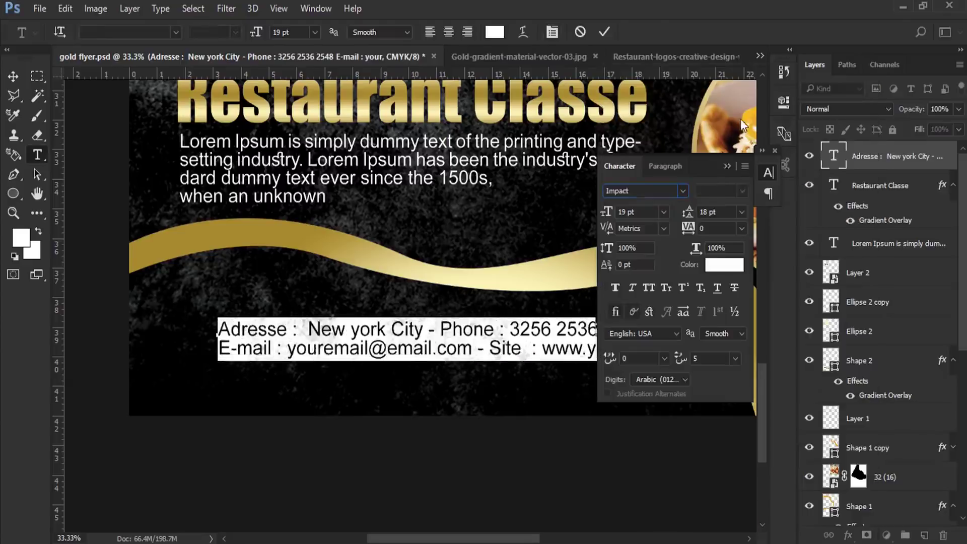
{"action": "left_click", "coordinate": [717, 288]}
Step: Remove the extra space before the Site colon and delete the Adresse label
{"action": "left_click", "coordinate": [768, 173]}
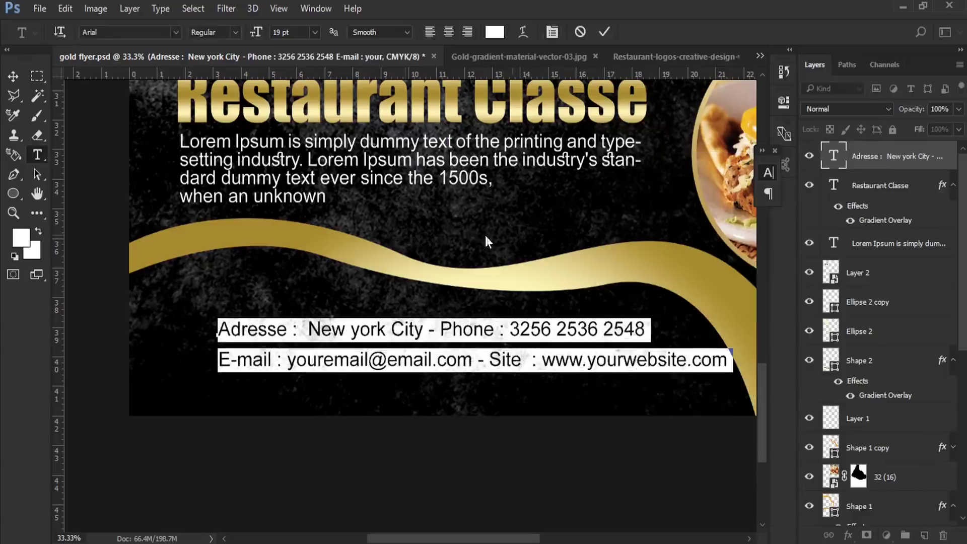
{"action": "left_click", "coordinate": [345, 330]}
{"action": "left_click", "coordinate": [528, 359]}
{"action": "key", "text": "BackSpace"}
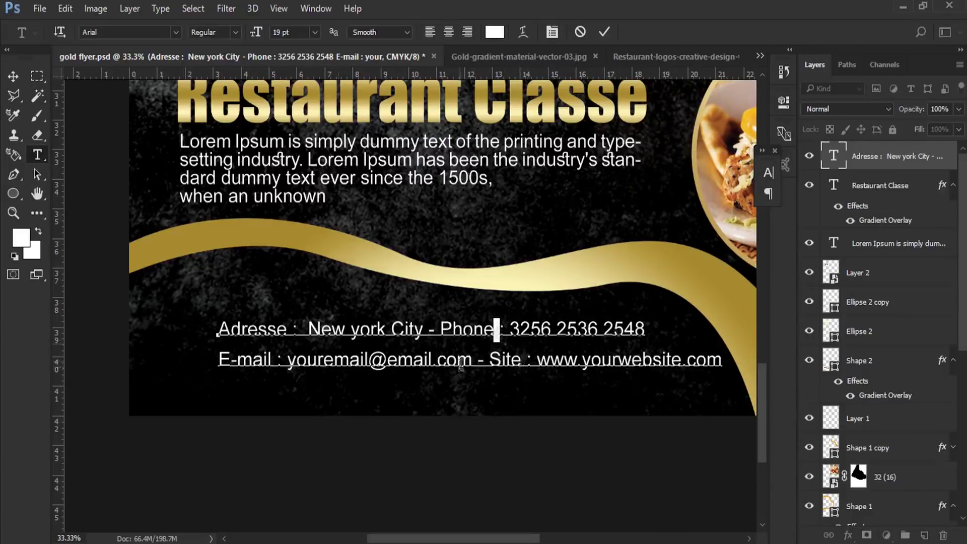
{"action": "left_click_drag", "start_coordinate": [555, 372], "coordinate": [518, 376]}
{"action": "mouse_move", "coordinate": [182, 334]}
{"action": "left_mouse_down"}
{"action": "mouse_move", "coordinate": [263, 334]}
{"action": "mouse_move", "coordinate": [182, 362]}
{"action": "left_mouse_up"}
{"action": "key", "text": "BackSpace"}
Step: Delete the Site, E-mail and Phone labels and the leftover phone colon
{"action": "key", "text": "BackSpace"}
{"action": "mouse_move", "coordinate": [308, 332]}
{"action": "left_mouse_down"}
{"action": "mouse_move", "coordinate": [371, 333]}
{"action": "mouse_move", "coordinate": [412, 369]}
{"action": "left_mouse_up"}
{"action": "key", "text": "BackSpace"}
{"action": "key", "text": "BackSpace"}
{"action": "left_click", "coordinate": [356, 334]}
{"action": "left_click", "coordinate": [411, 364]}
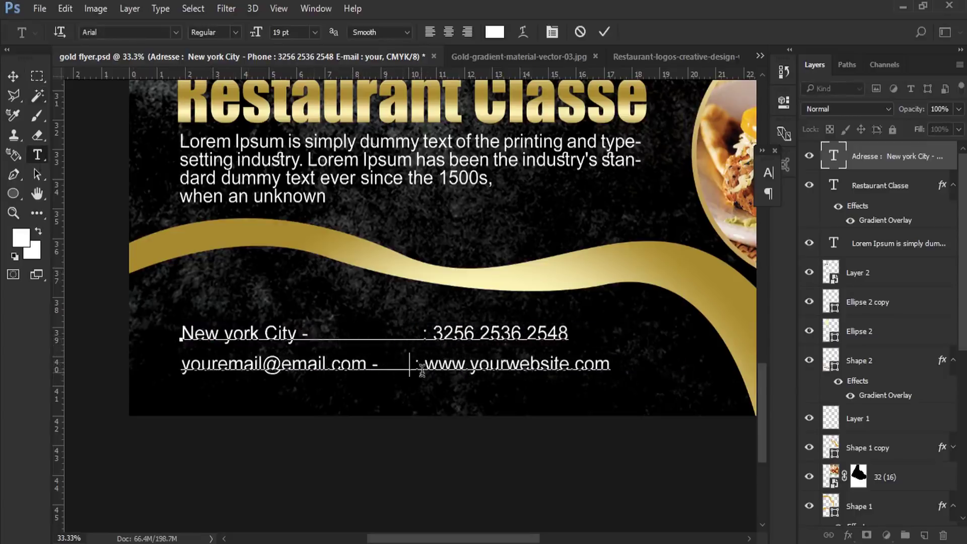
{"action": "key", "text": "ctrl+Return"}
{"action": "left_click_drag", "start_coordinate": [425, 353], "coordinate": [459, 355]}
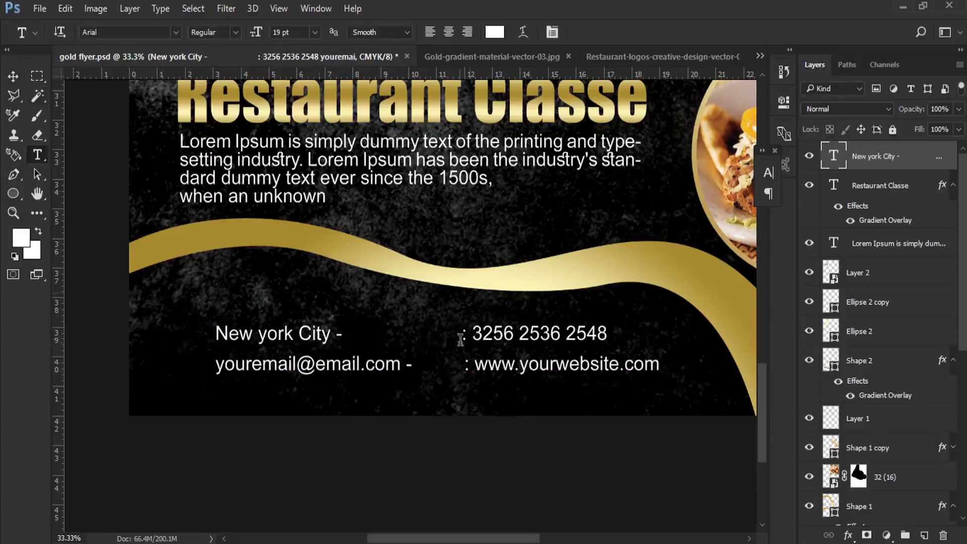
{"action": "left_click", "coordinate": [474, 359]}
{"action": "key", "text": "BackSpace"}
{"action": "key", "text": "BackSpace"}
{"action": "key", "text": "ctrl+Return"}
Step: Pick the house shape from the Custom Shape Tool library
{"action": "right_click", "coordinate": [13, 193]}
{"action": "left_click", "coordinate": [106, 266]}
{"action": "left_click", "coordinate": [555, 32]}
{"action": "scroll", "coordinate": [673, 281], "scroll_direction": "down", "scroll_amount": 3}
{"action": "left_click", "coordinate": [725, 346]}
{"action": "left_click", "coordinate": [649, 7]}
Step: Draw a house icon left of New york City and fill it with gold sampled from the title
{"action": "left_click_drag", "start_coordinate": [178, 313], "coordinate": [208, 343]}
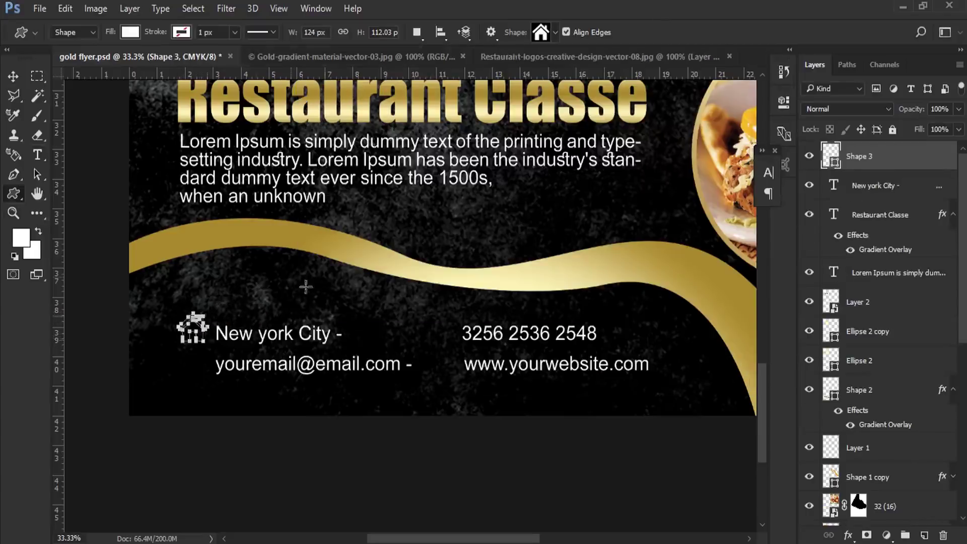
{"action": "double_click", "coordinate": [831, 155]}
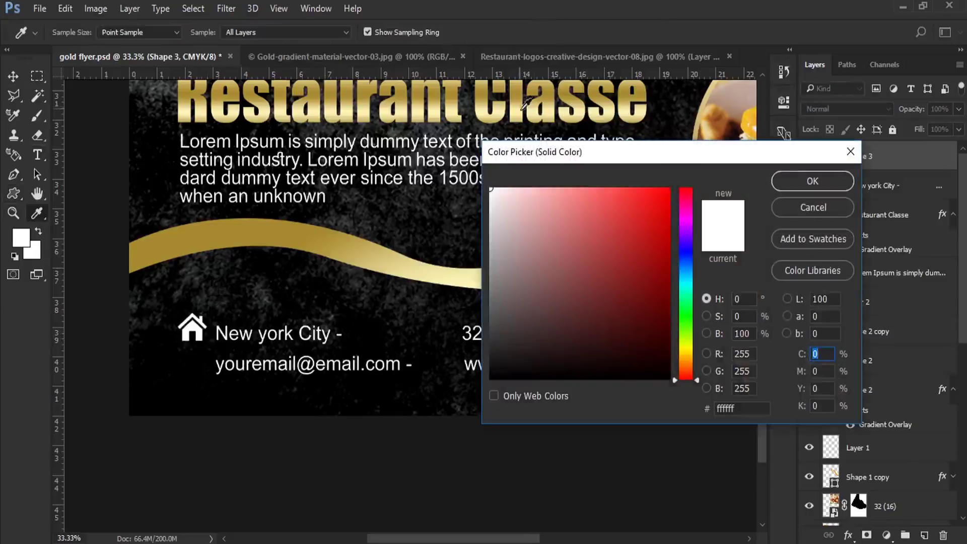
{"action": "left_click", "coordinate": [532, 107]}
{"action": "left_click", "coordinate": [551, 93]}
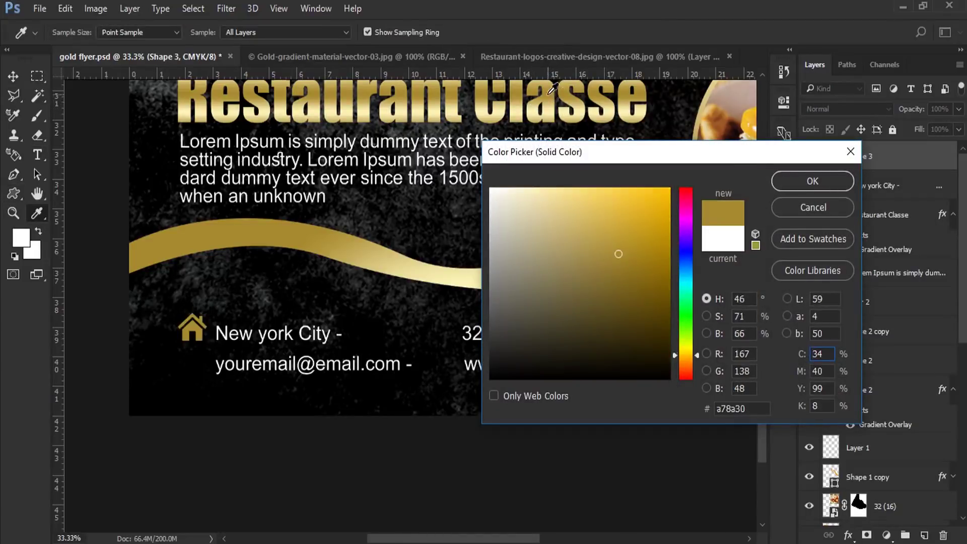
{"action": "left_click", "coordinate": [798, 178]}
Step: Increase the leading between the two contact lines and nudge the text slightly
{"action": "left_click", "coordinate": [38, 155]}
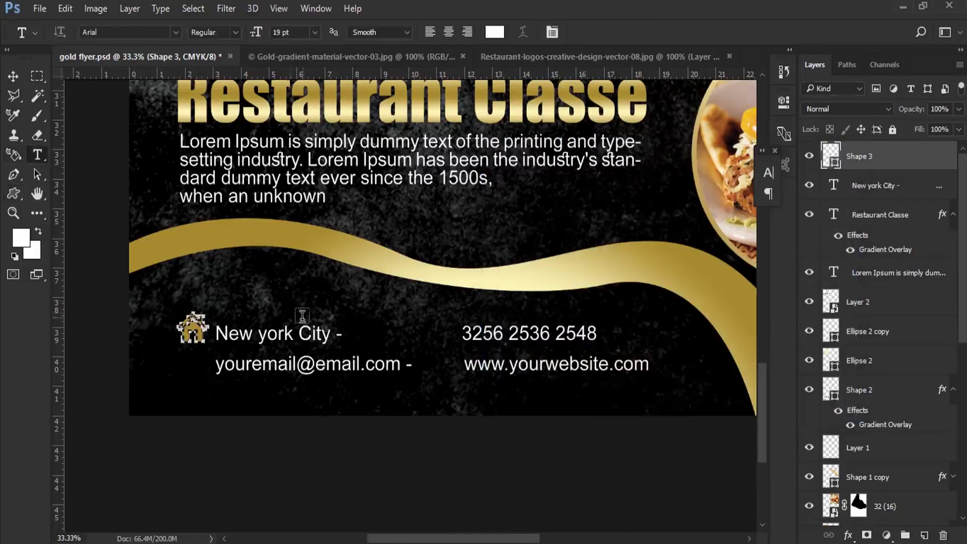
{"action": "left_click", "coordinate": [303, 332]}
{"action": "left_click_drag", "start_coordinate": [257, 334], "coordinate": [304, 350]}
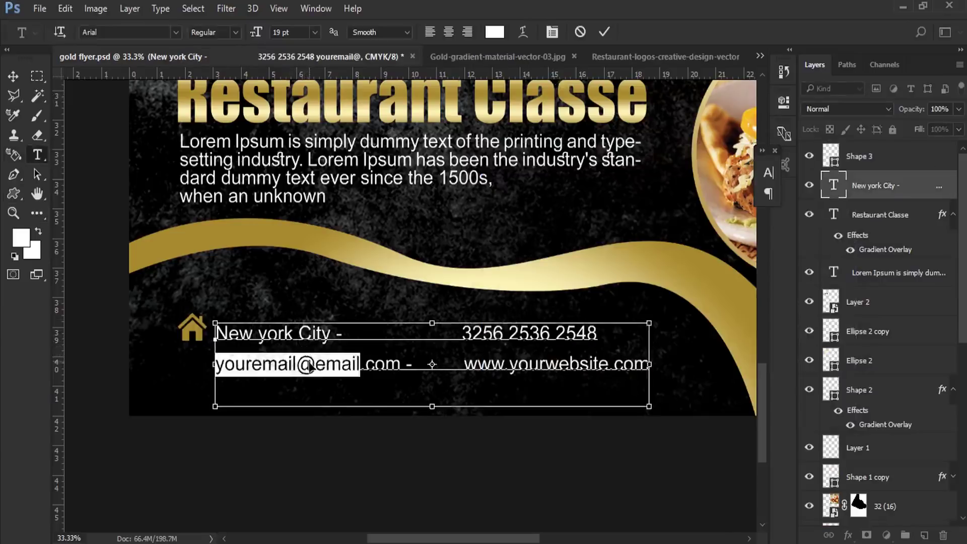
{"action": "key", "text": "ctrl+a"}
{"action": "left_click", "coordinate": [552, 32]}
{"action": "left_click", "coordinate": [678, 209]}
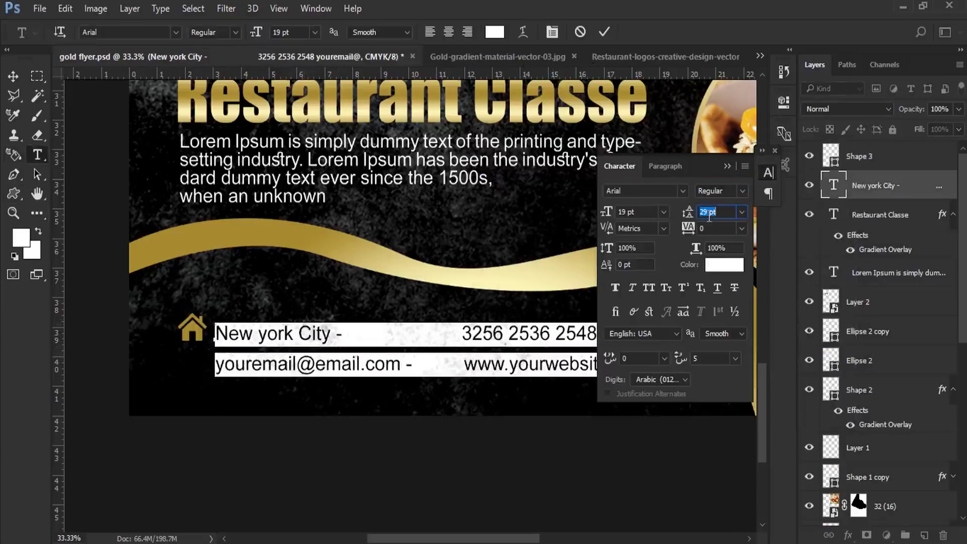
{"action": "key", "text": "Up"}
{"action": "key", "text": "Up"}
{"action": "key", "text": "Up"}
{"action": "left_click", "coordinate": [726, 167]}
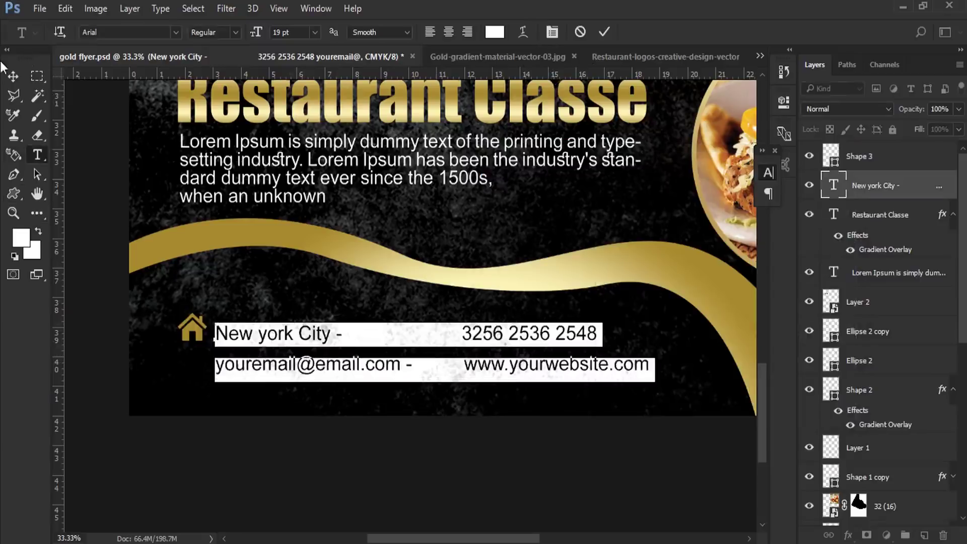
{"action": "left_click", "coordinate": [13, 75]}
{"action": "left_click_drag", "start_coordinate": [251, 236], "coordinate": [251, 238]}
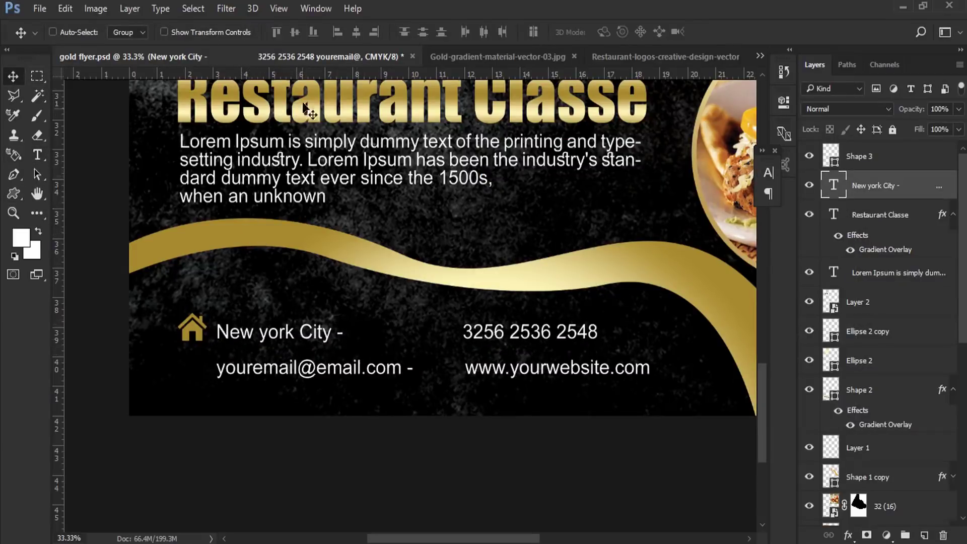
Step: Draw a phone custom shape beside the phone number and fill it gold
{"action": "left_click", "coordinate": [13, 193]}
{"action": "left_click", "coordinate": [555, 33]}
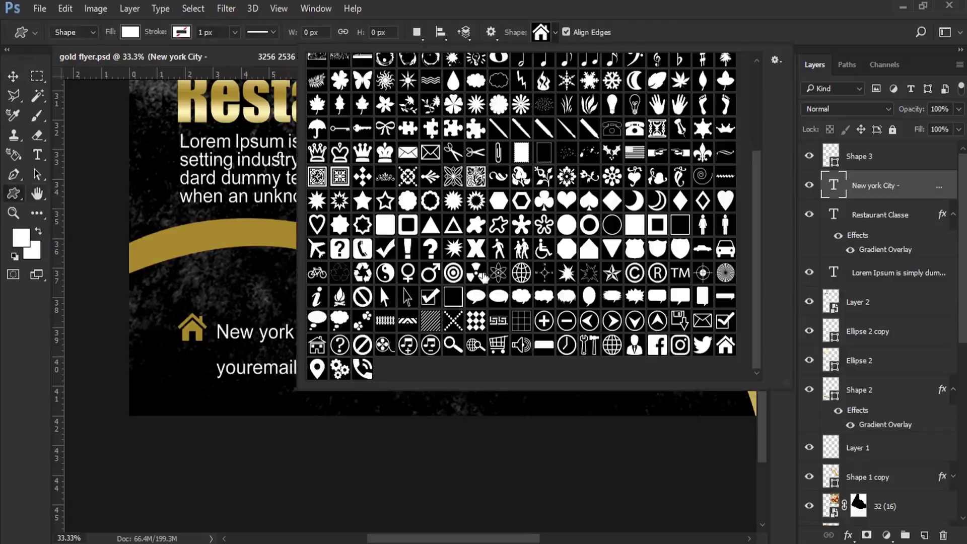
{"action": "left_click", "coordinate": [362, 369]}
{"action": "key", "text": "Return"}
{"action": "left_click_drag", "start_coordinate": [428, 325], "coordinate": [456, 345]}
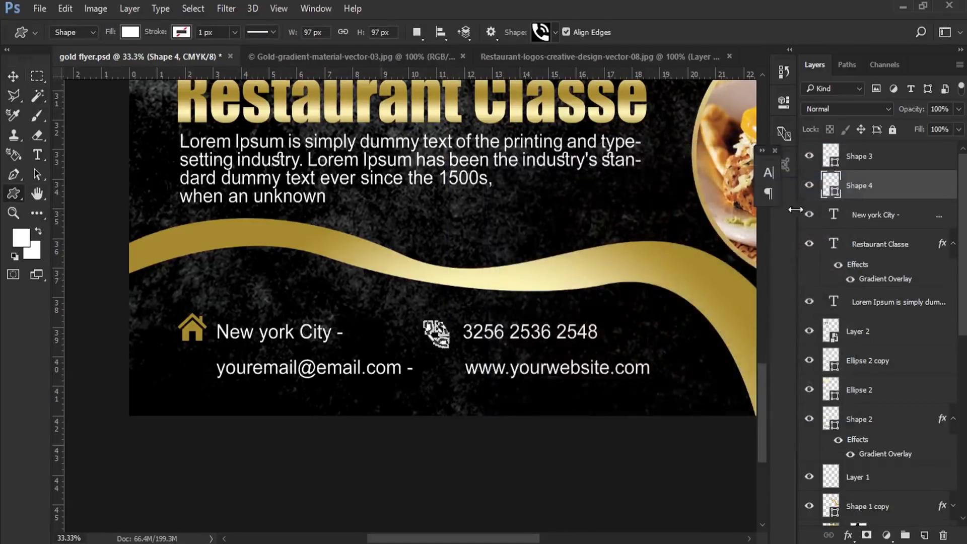
{"action": "double_click", "coordinate": [830, 184]}
{"action": "left_click", "coordinate": [209, 325]}
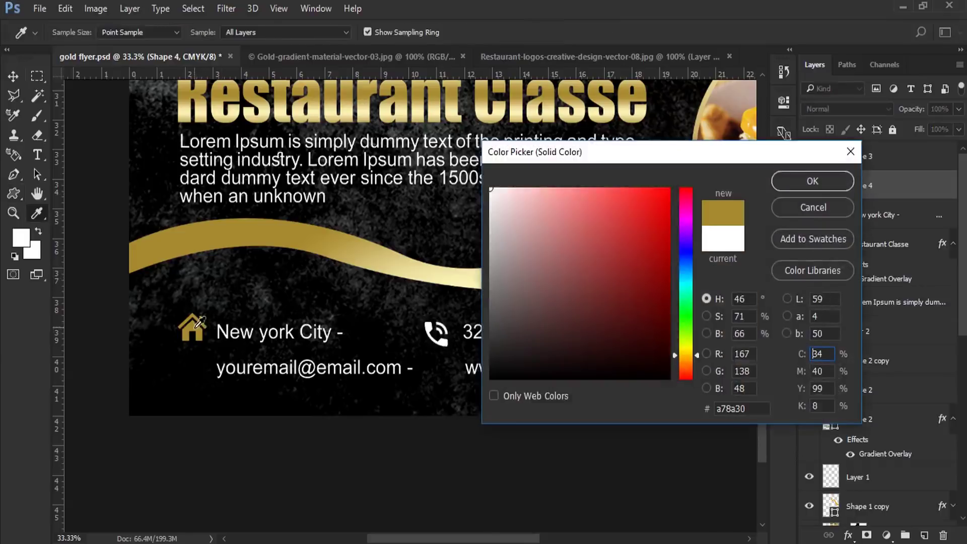
{"action": "left_click", "coordinate": [811, 184]}
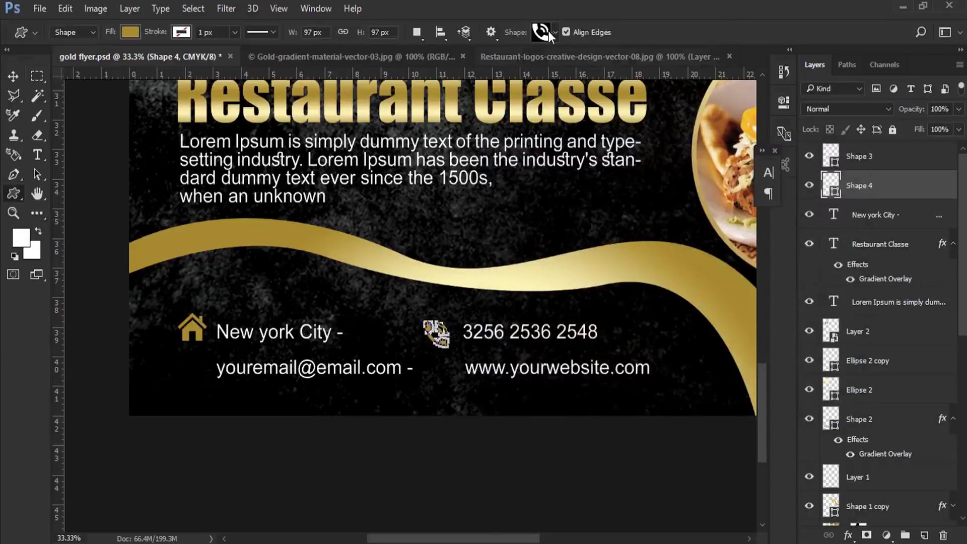
{"action": "left_click", "coordinate": [553, 32]}
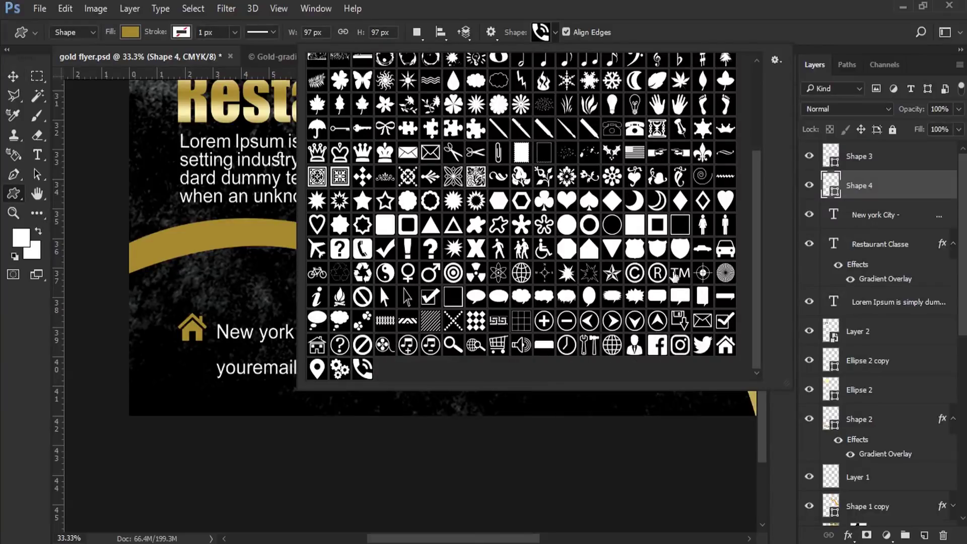
Step: Draw an envelope icon beside the email address and nudge the icons into line
{"action": "double_click", "coordinate": [407, 152]}
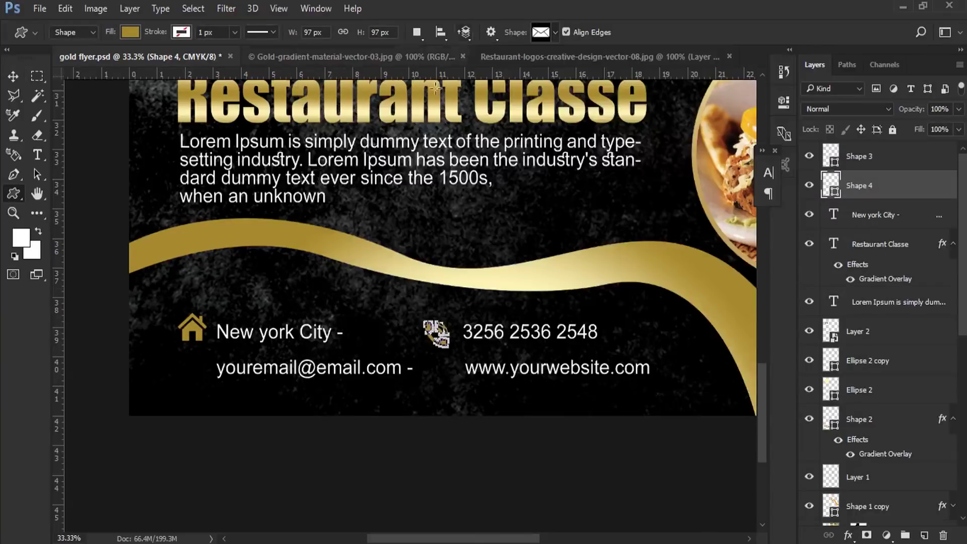
{"action": "left_click_drag", "start_coordinate": [177, 359], "coordinate": [208, 380]}
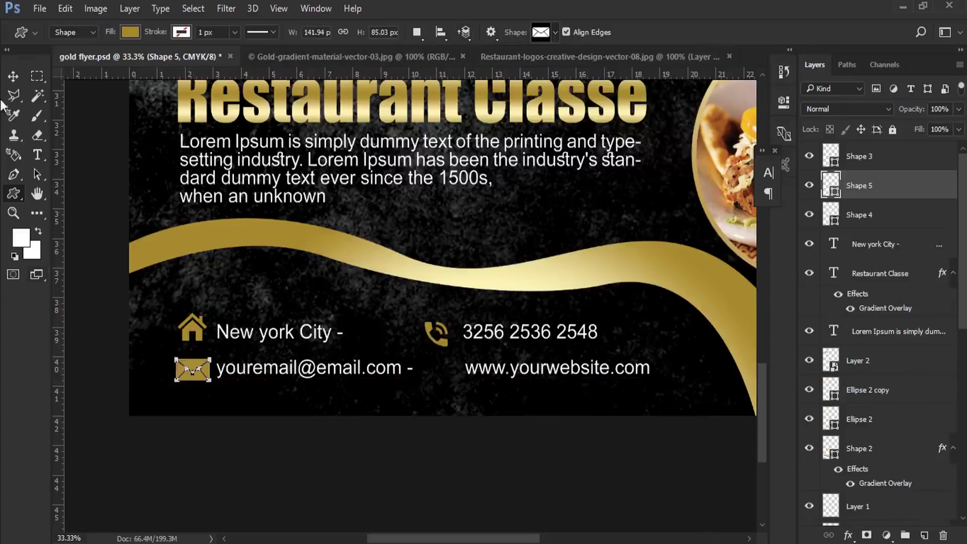
{"action": "left_click", "coordinate": [14, 76]}
{"action": "key", "text": "shift+Up"}
{"action": "key", "text": "shift+Up"}
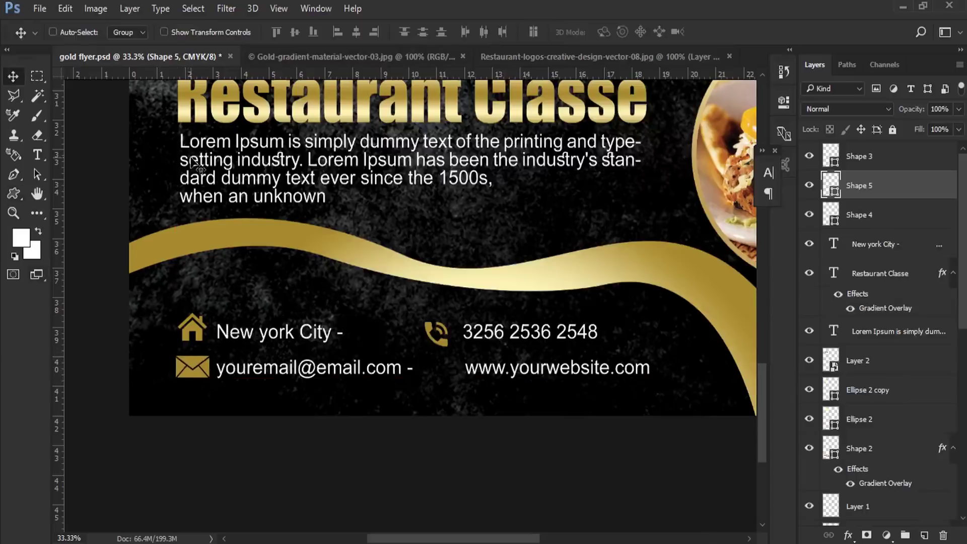
{"action": "key", "text": "shift+Left"}
{"action": "right_click", "coordinate": [194, 323]}
{"action": "left_click", "coordinate": [223, 335]}
{"action": "key", "text": "shift+Left"}
Step: Shrink the envelope icon slightly with Ctrl+T and nudge it right
{"action": "right_click", "coordinate": [200, 368]}
{"action": "left_click", "coordinate": [206, 377]}
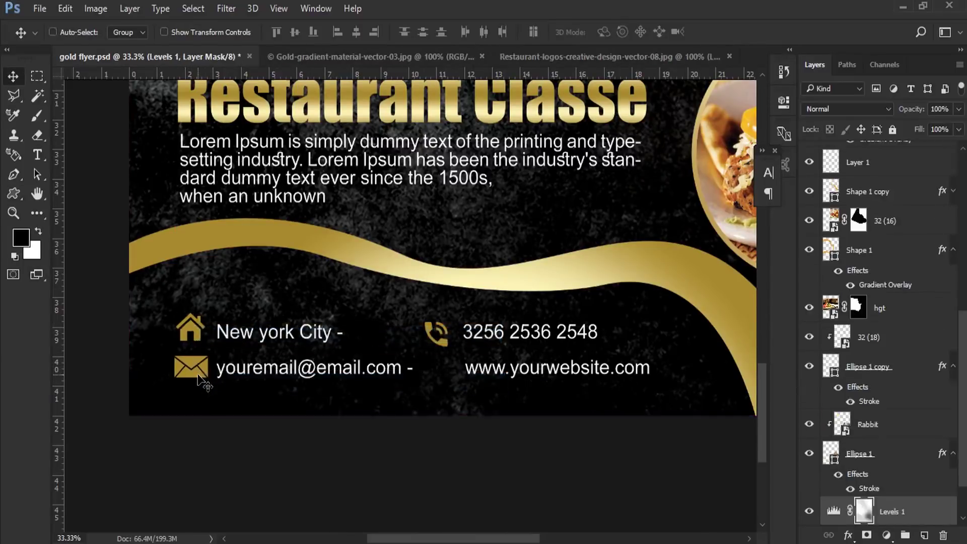
{"action": "key", "text": "ctrl+t"}
{"action": "key", "text": "Escape"}
{"action": "right_click", "coordinate": [197, 360]}
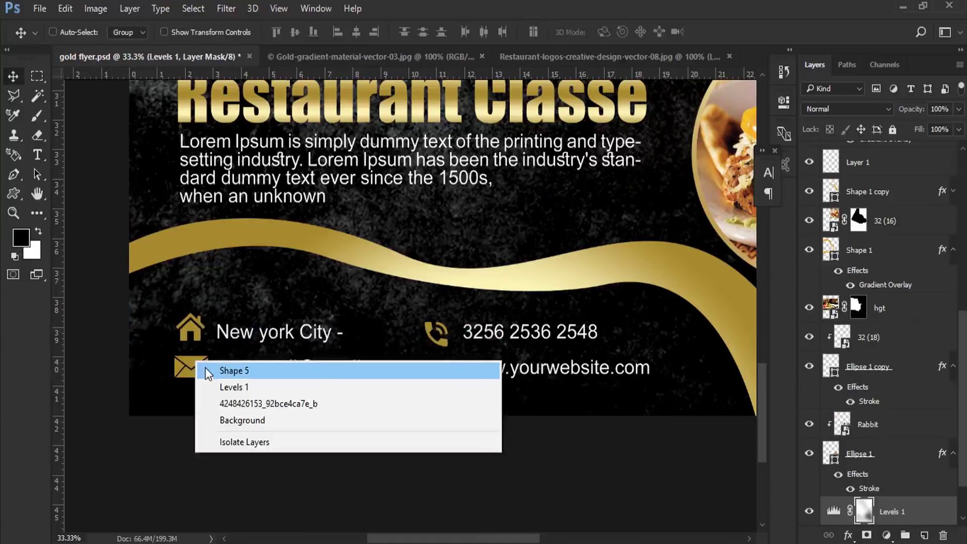
{"action": "left_click", "coordinate": [207, 369]}
{"action": "key", "text": "ctrl+t"}
{"action": "left_click_drag", "start_coordinate": [209, 381], "coordinate": [206, 377]}
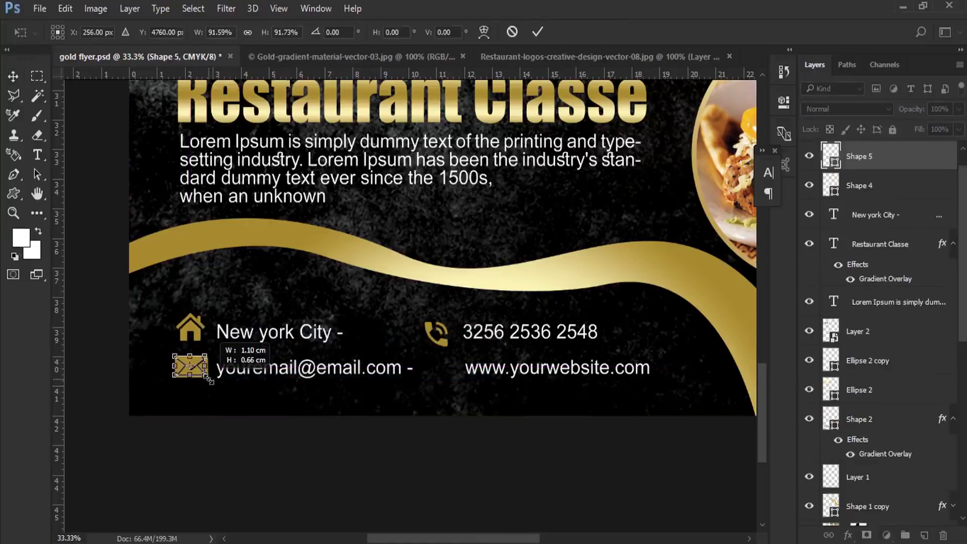
{"action": "key", "text": "Return"}
{"action": "key", "text": "shift+Right"}
{"action": "key", "text": "shift+Right"}
Step: Draw a globe icon beside the website address and nudge it left
{"action": "left_click", "coordinate": [13, 193]}
{"action": "left_click", "coordinate": [549, 33]}
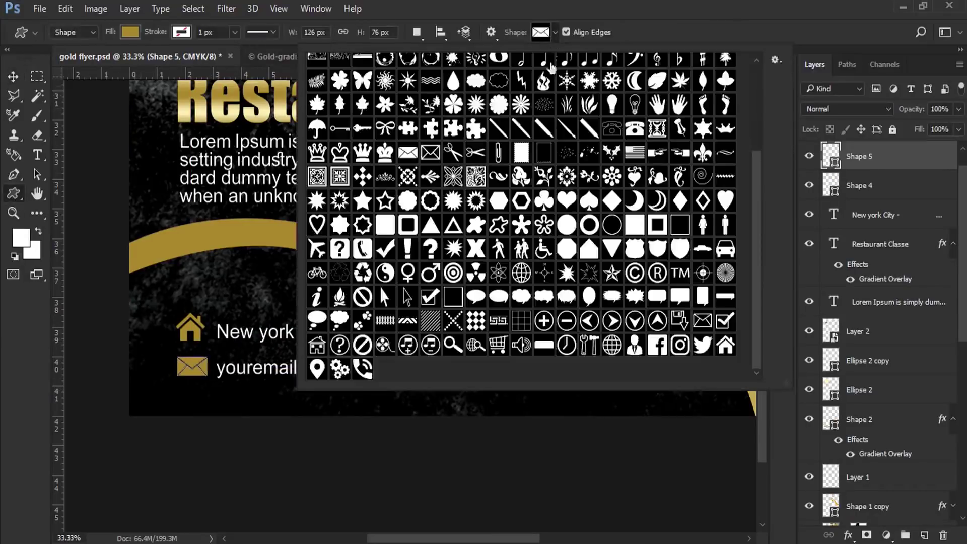
{"action": "left_click", "coordinate": [612, 346]}
{"action": "key", "text": "Return"}
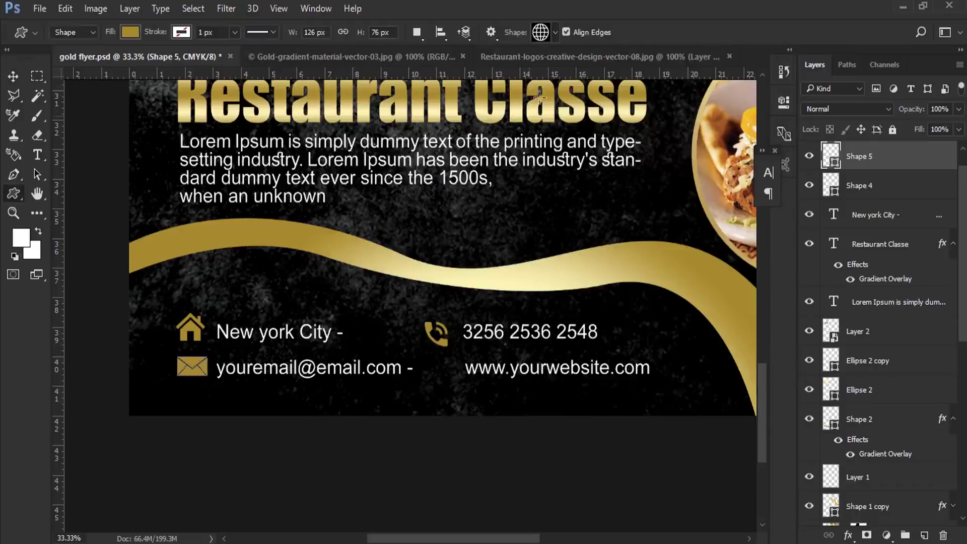
{"action": "left_click_drag", "start_coordinate": [432, 352], "coordinate": [459, 379]}
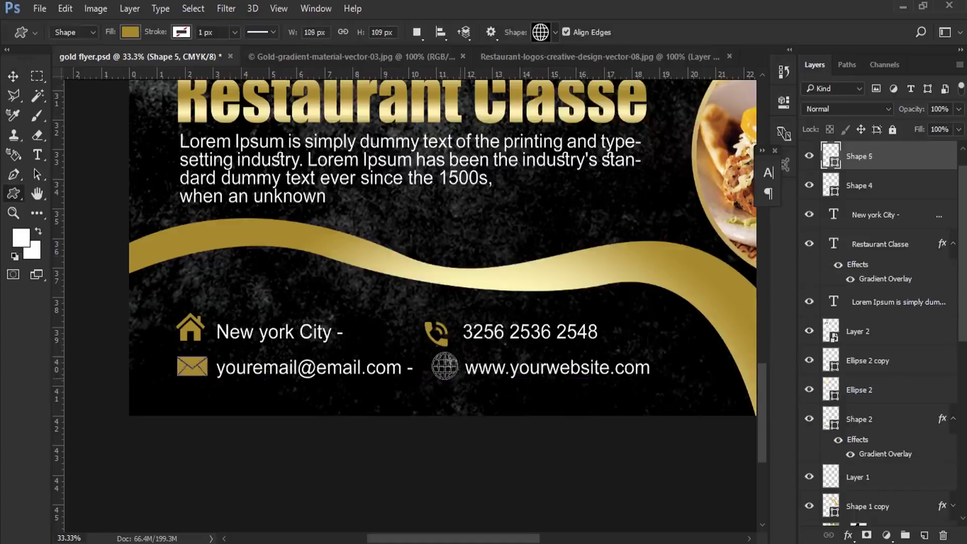
{"action": "left_click", "coordinate": [21, 76]}
{"action": "key", "text": "shift+Left"}
{"action": "key", "text": "shift+Left"}
{"action": "key", "text": "shift+Left"}
{"action": "key", "text": "shift+Left"}
Step: Select the globe icon's layer and nudge it slightly right into alignment
{"action": "right_click", "coordinate": [468, 340]}
{"action": "left_click", "coordinate": [483, 347]}
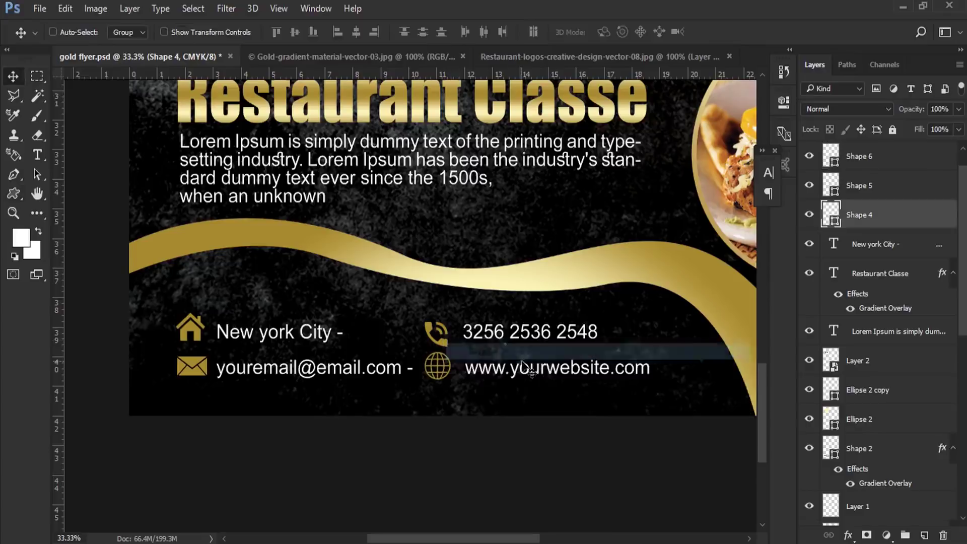
{"action": "right_click", "coordinate": [437, 368]}
{"action": "left_click", "coordinate": [451, 378]}
{"action": "key", "text": "shift+Right"}
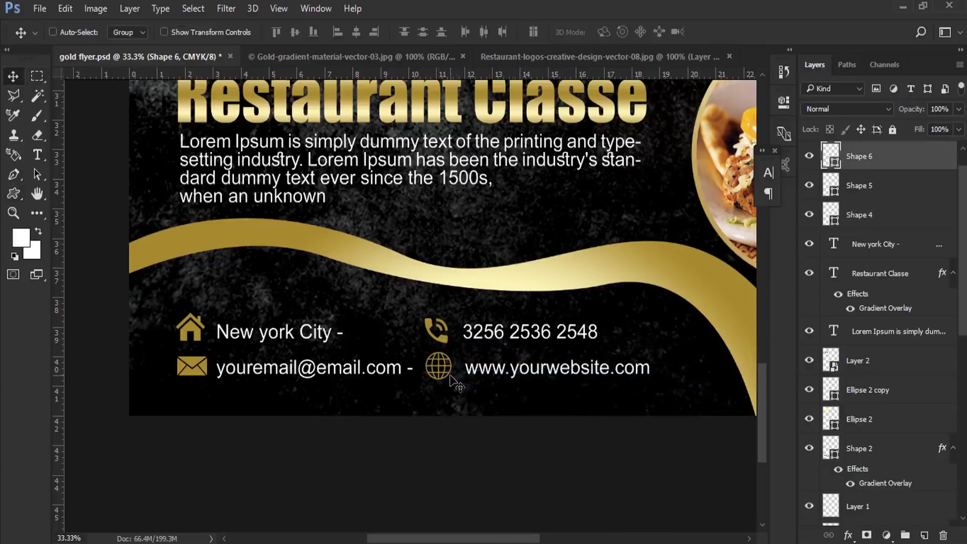
Step: Fit the flyer on screen and move the Ellipse 1 copy food circle slightly left and down
{"action": "left_click", "coordinate": [278, 7]}
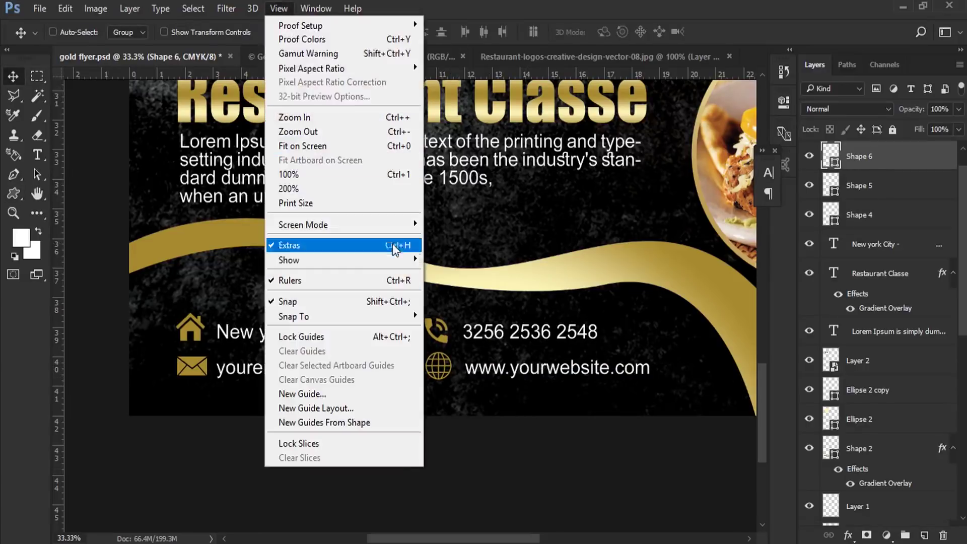
{"action": "left_click", "coordinate": [372, 146]}
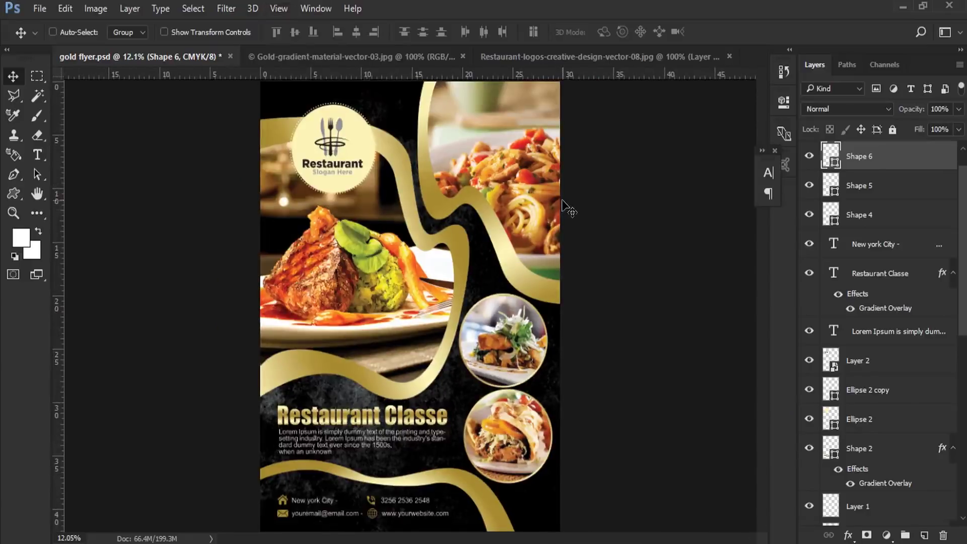
{"action": "right_click", "coordinate": [506, 331]}
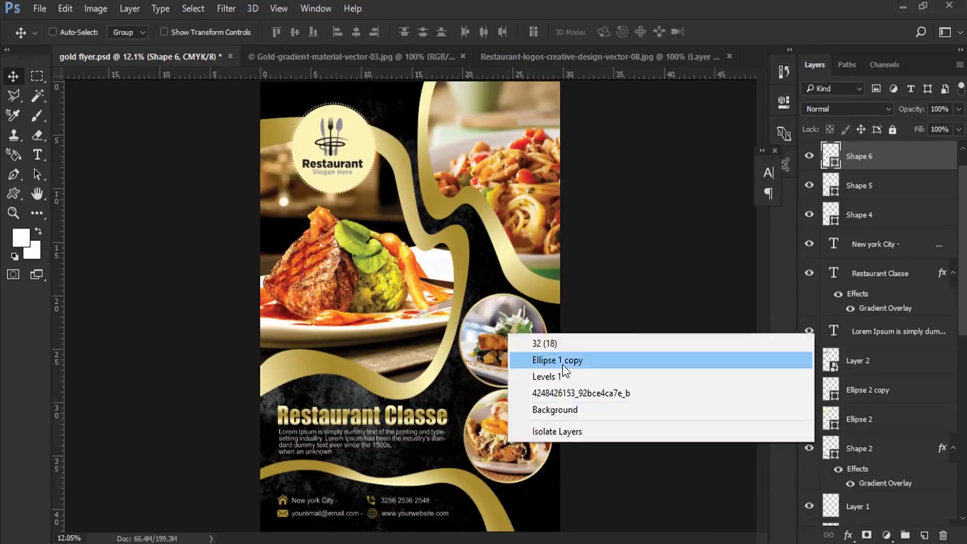
{"action": "left_click", "coordinate": [561, 358]}
{"action": "left_click", "coordinate": [871, 453], "text": "ctrl"}
{"action": "left_click_drag", "start_coordinate": [541, 435], "coordinate": [534, 437]}
Step: Select the Rabbit and Ellipse 1 layers of the lower food circle
{"action": "right_click", "coordinate": [524, 371]}
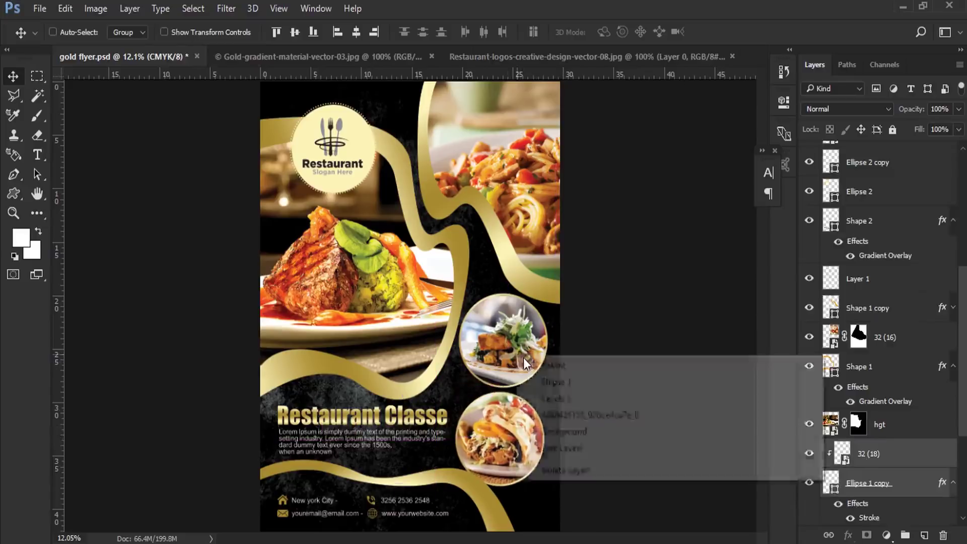
{"action": "left_click", "coordinate": [543, 360]}
{"action": "scroll", "coordinate": [874, 493], "scroll_direction": "down", "scroll_amount": 2}
{"action": "left_click", "coordinate": [861, 482], "text": "ctrl"}
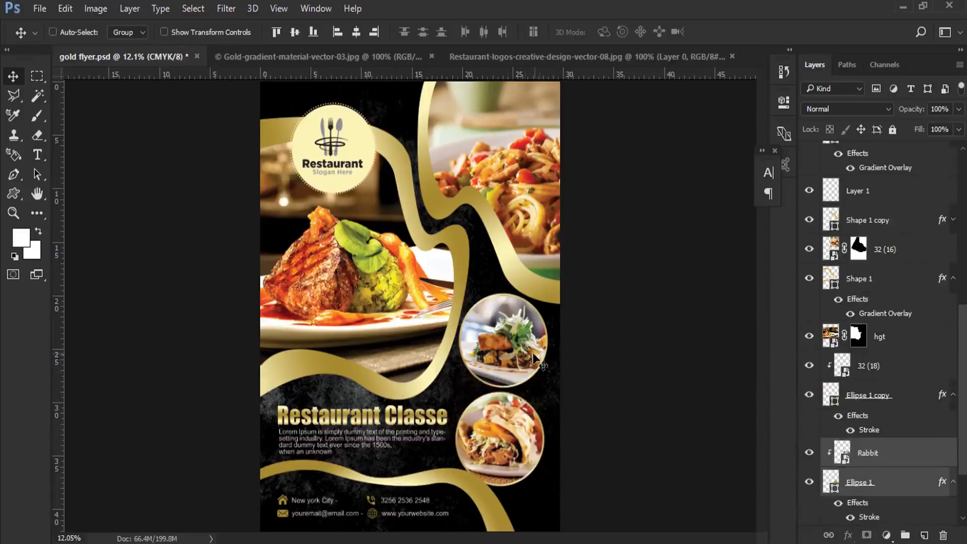